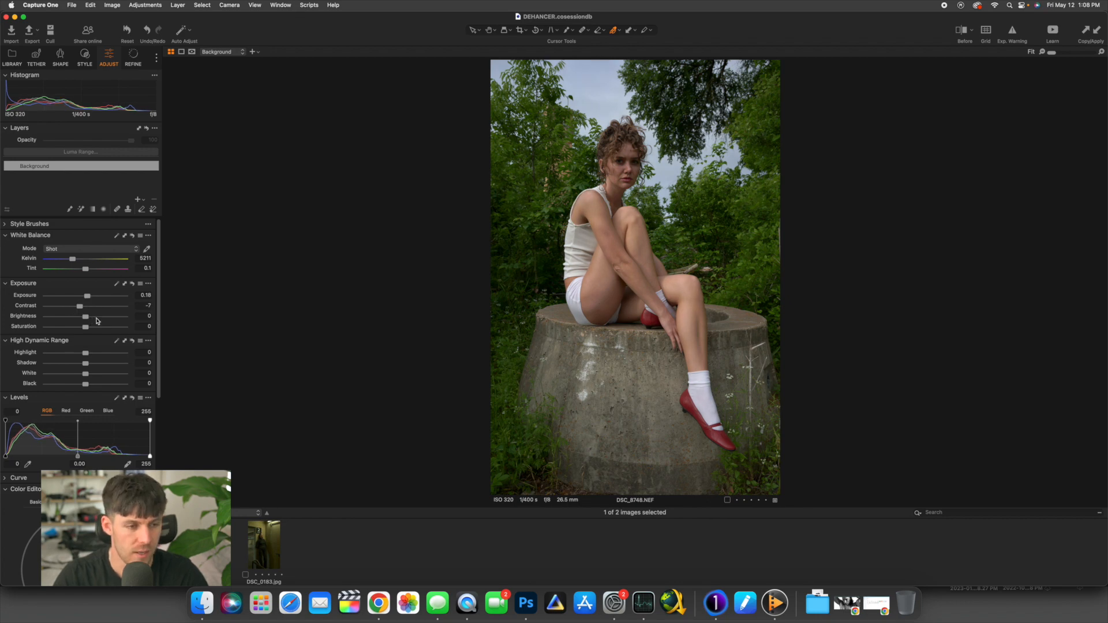
Step: Try a white balance tint of -0.3 on the photo and reset it to the shot value
left_click_drag(85, 268, 85, 271)
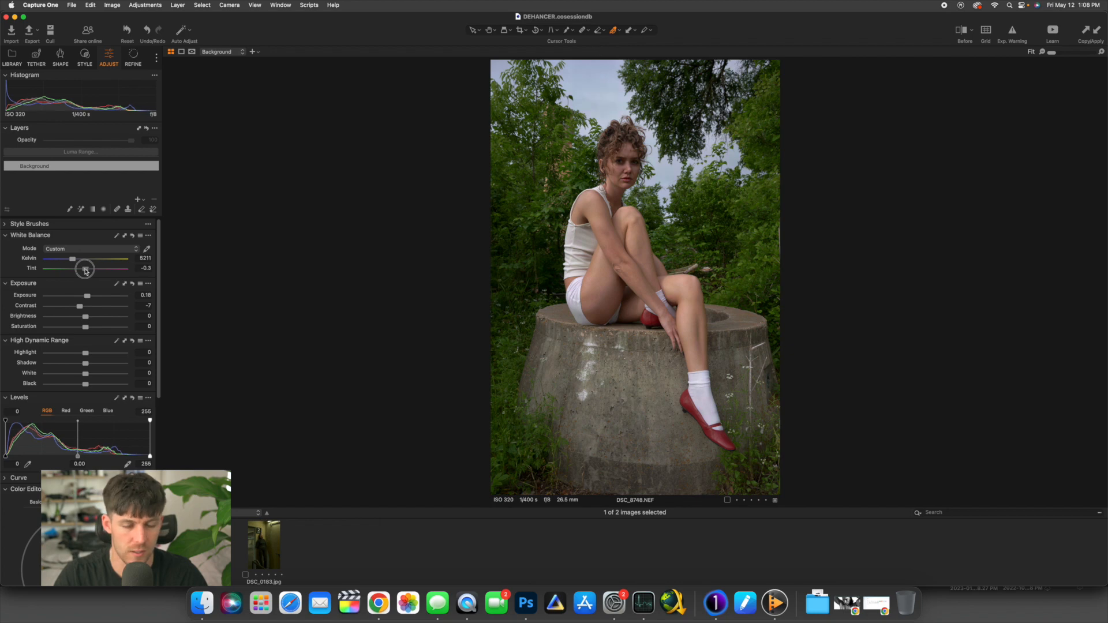
double_click(86, 270)
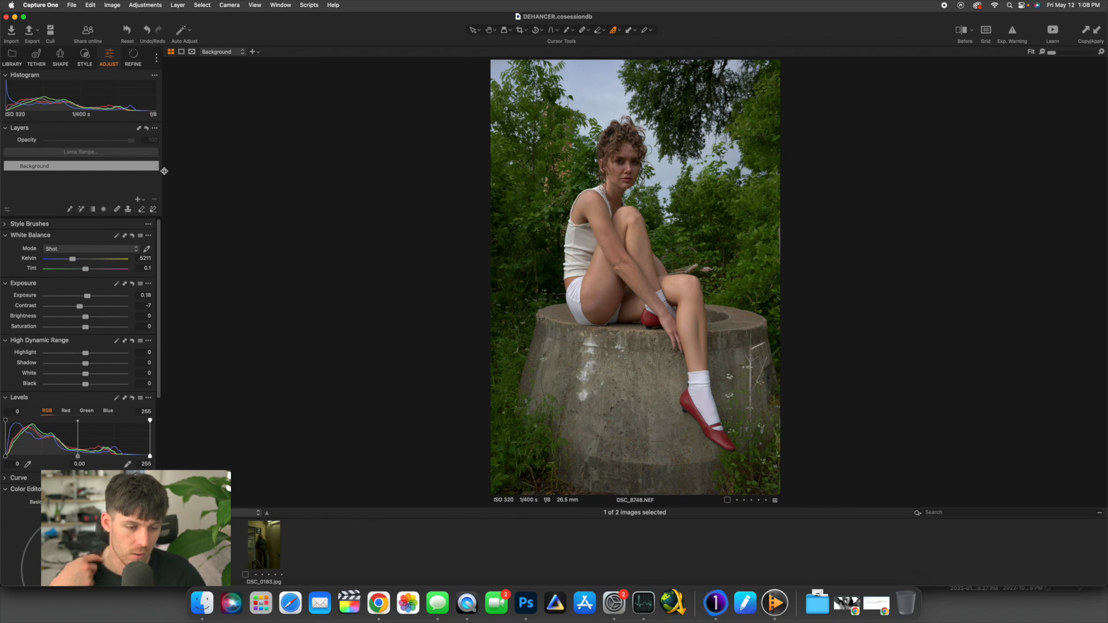
Step: Send the photo to Adobe Photoshop 2023 for editing as an uncompressed 16-bit TIFF in Adobe RGB (1998) at 300 px/in
right_click(207, 577)
mouse_move(287, 330)
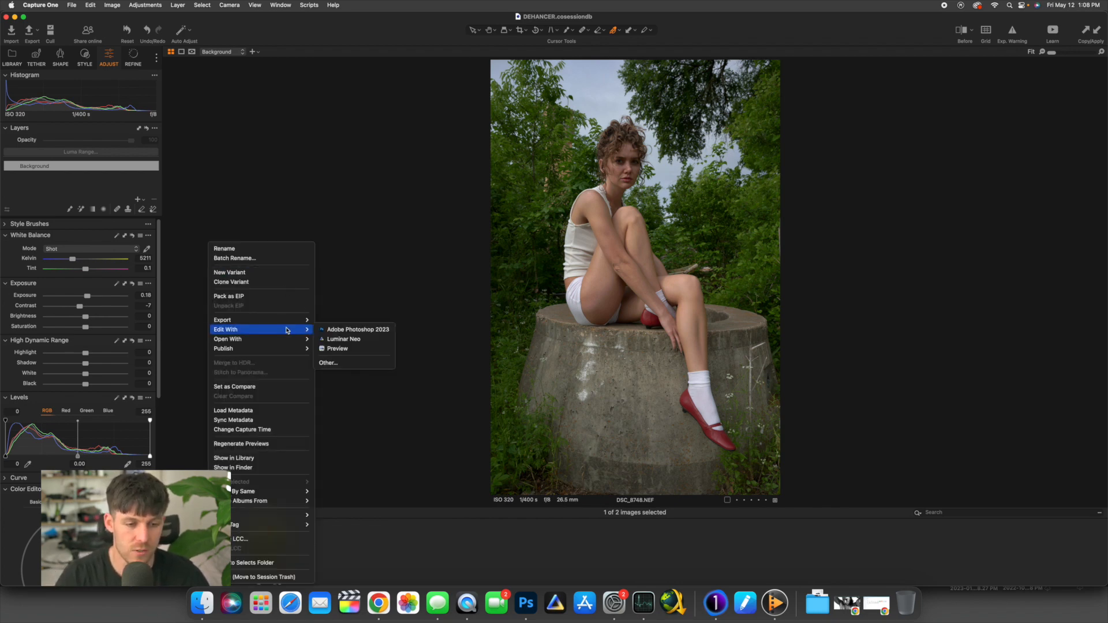
left_click(381, 329)
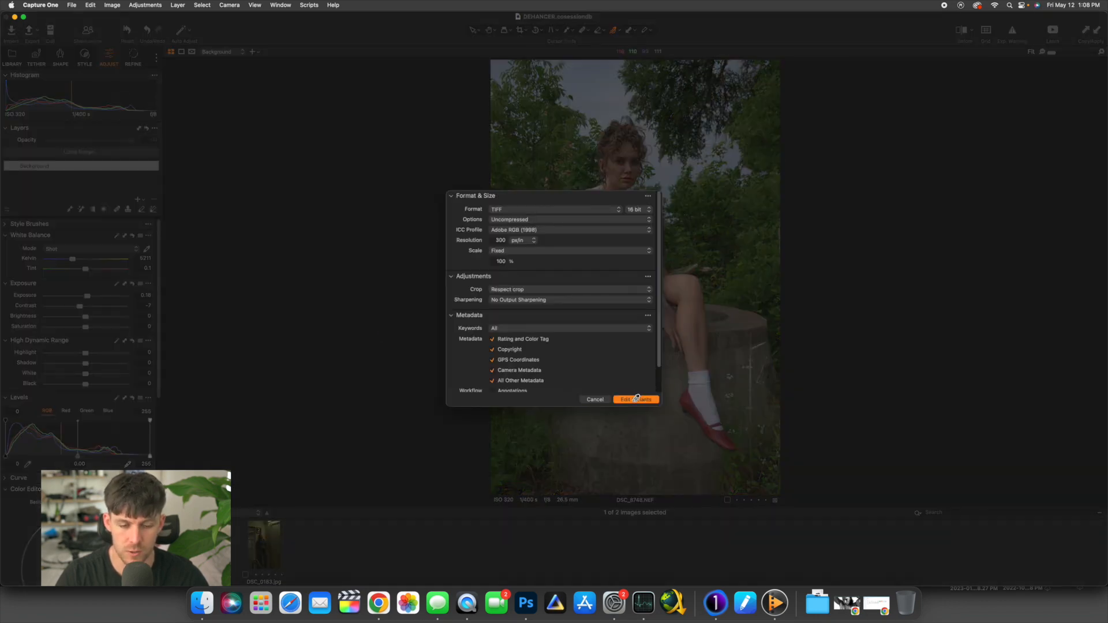
left_click(636, 398)
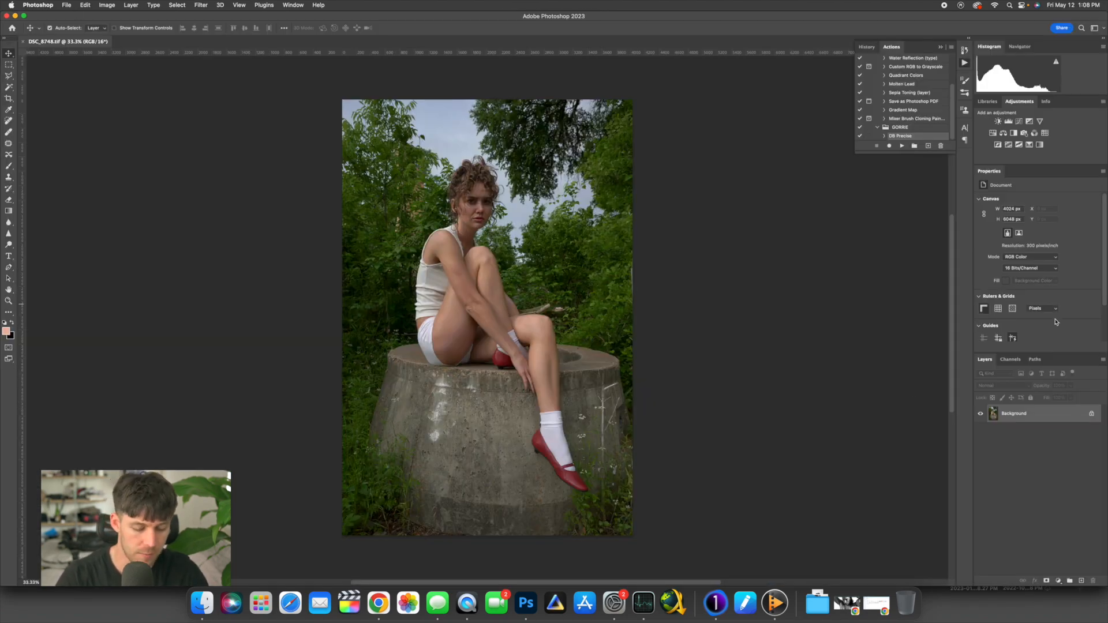
Step: Duplicate the background layer and open the Dehancer filter on the copy
key("super+j")
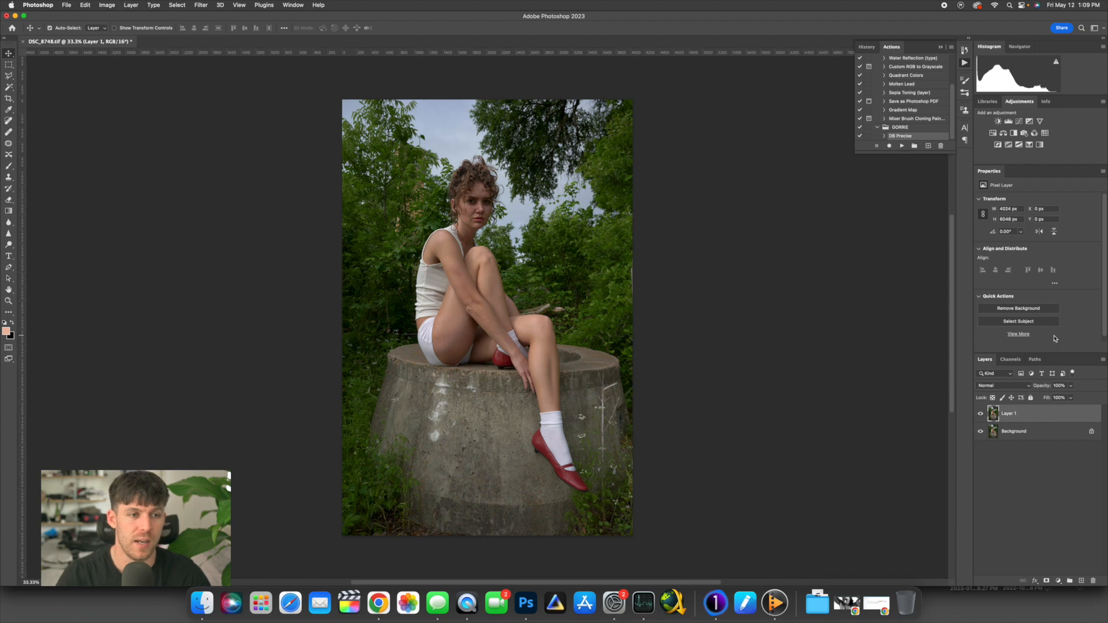
left_click(201, 4)
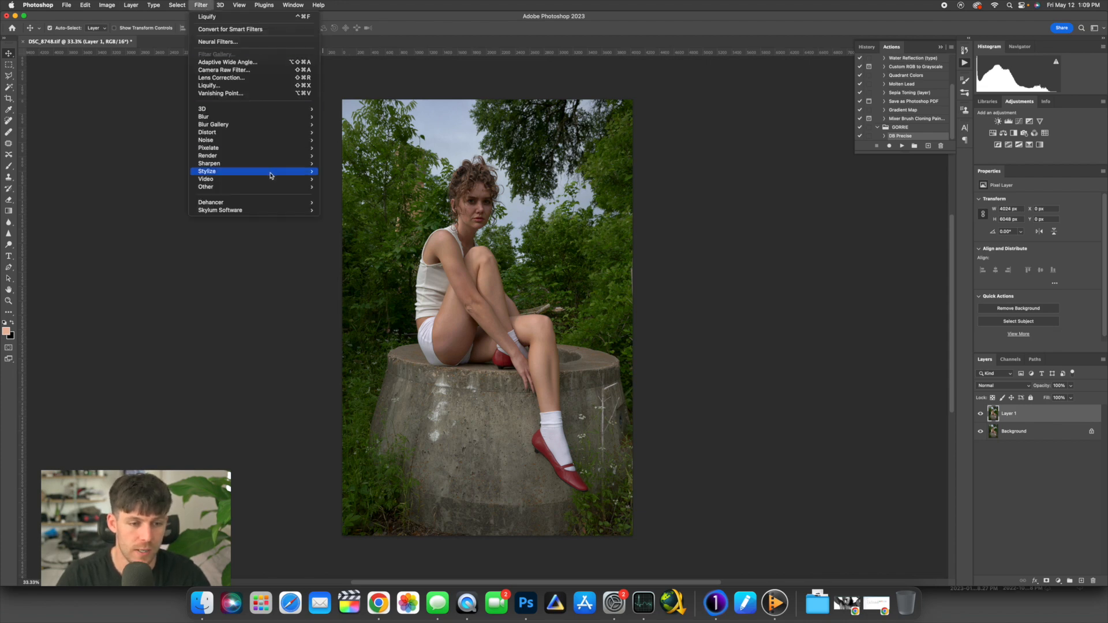
left_click(346, 203)
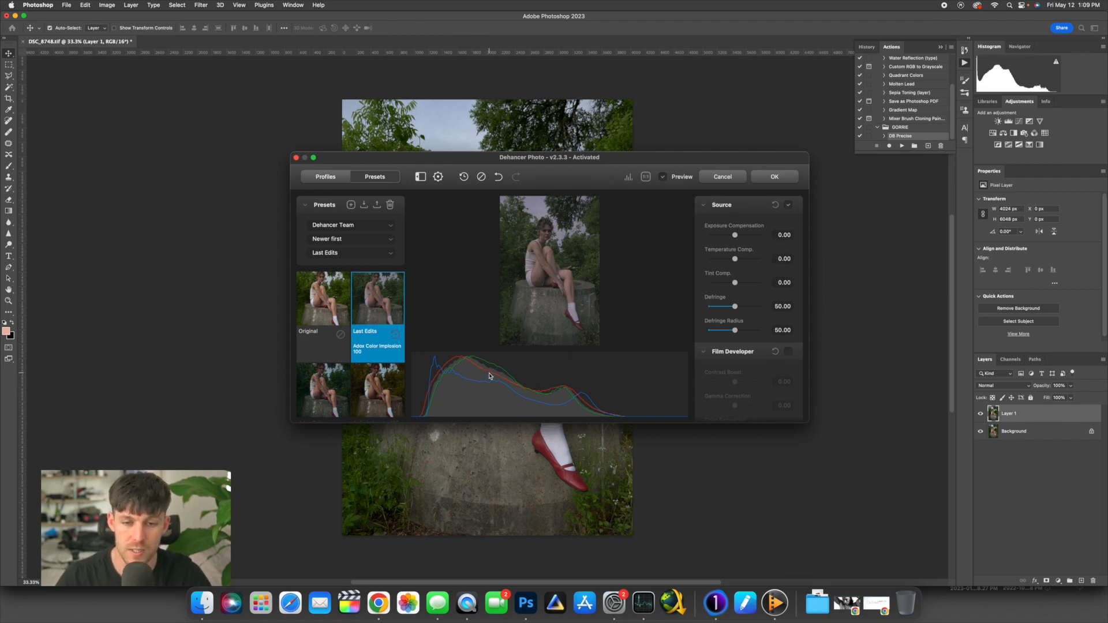
Step: Compare the last edits with the unfiltered photo and reset all Dehancer settings to the original
left_click(664, 178)
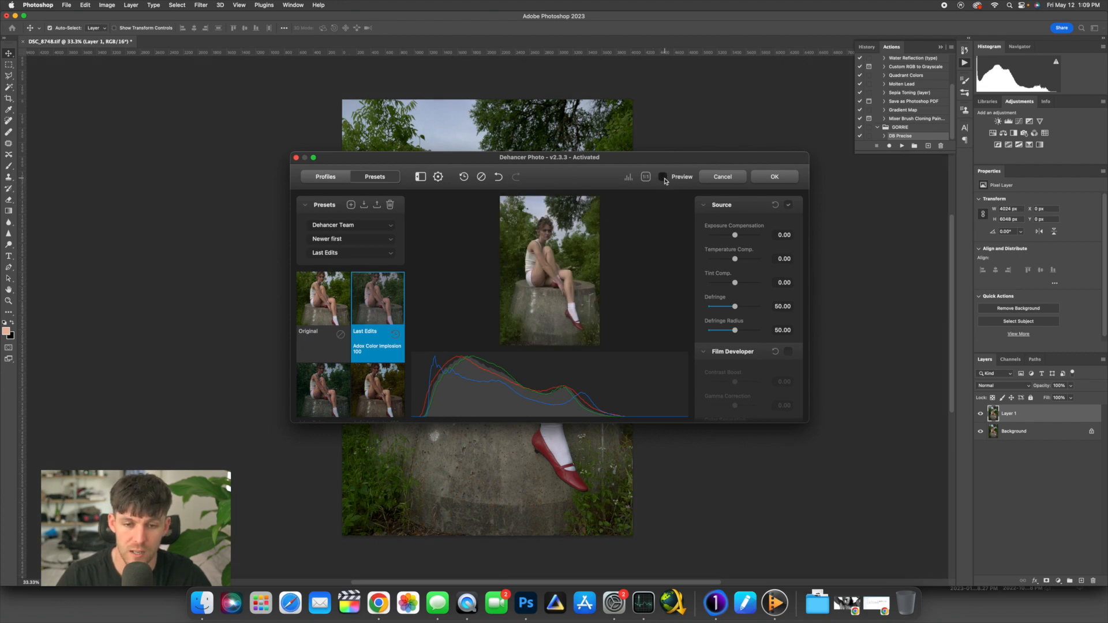
left_click(663, 178)
left_click(664, 178)
left_click(663, 177)
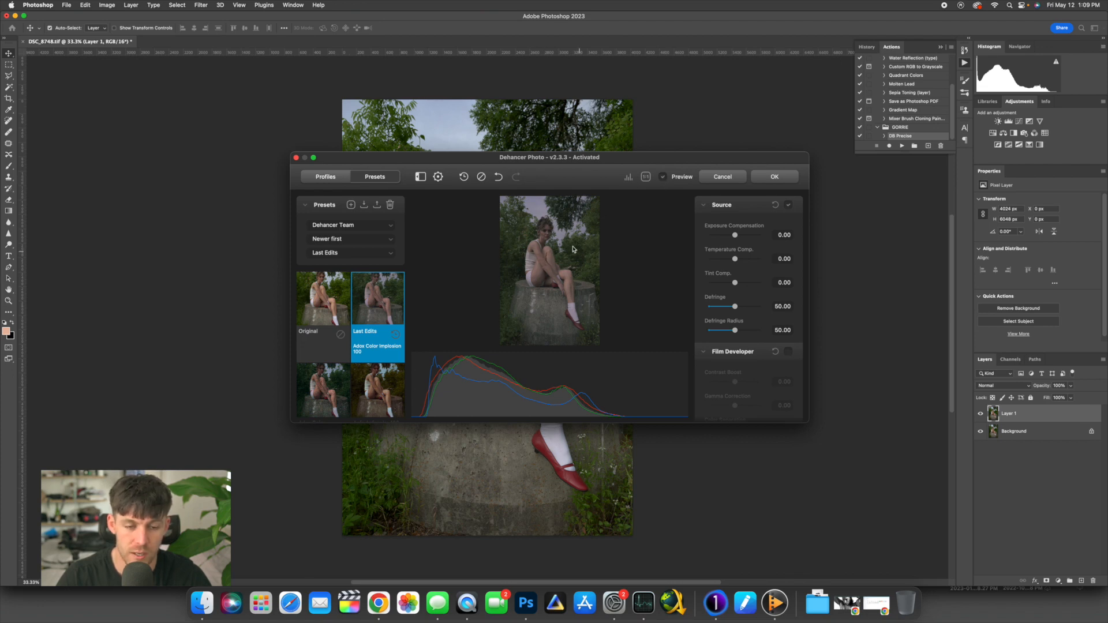
left_click(482, 177)
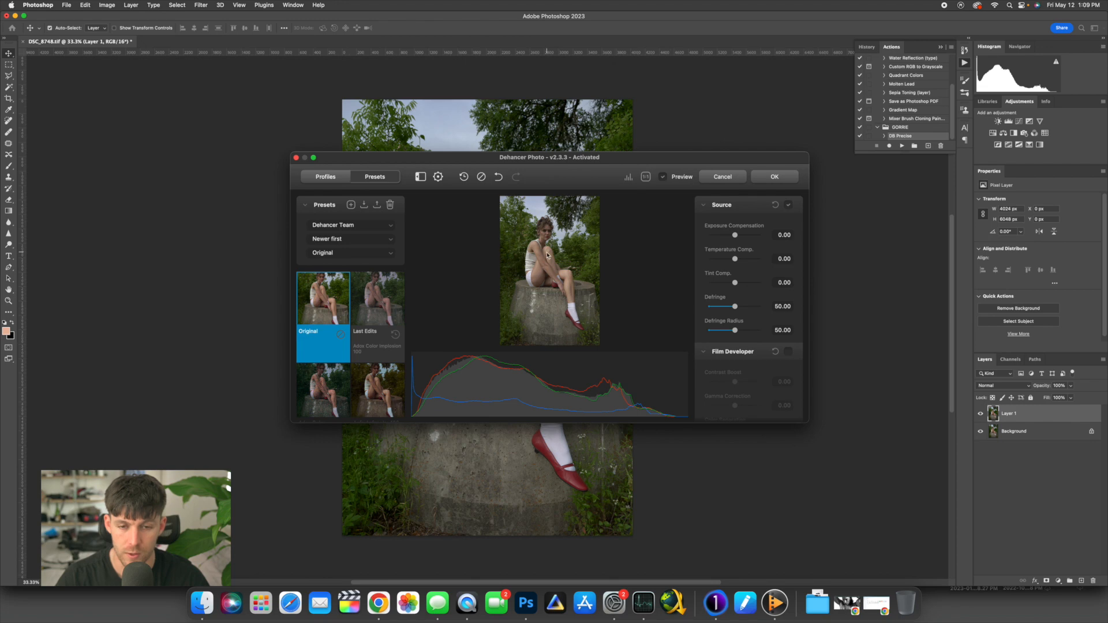
Step: Examine the photo's detail at 1:1 zoom, around the woman's face, shoulders and knees
left_click(645, 179)
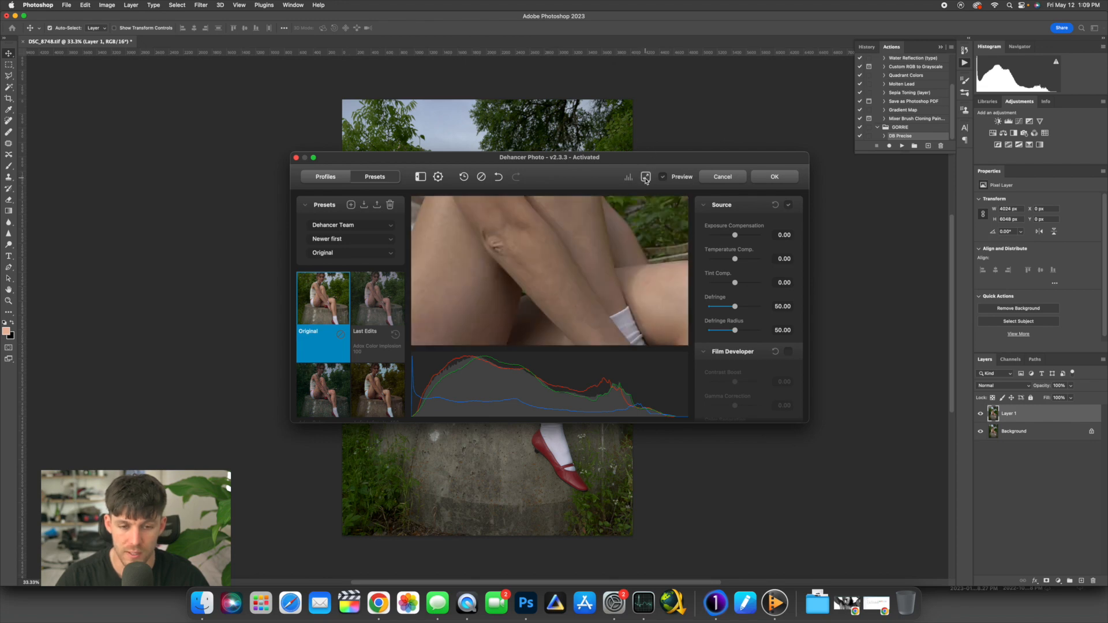
left_click(646, 179)
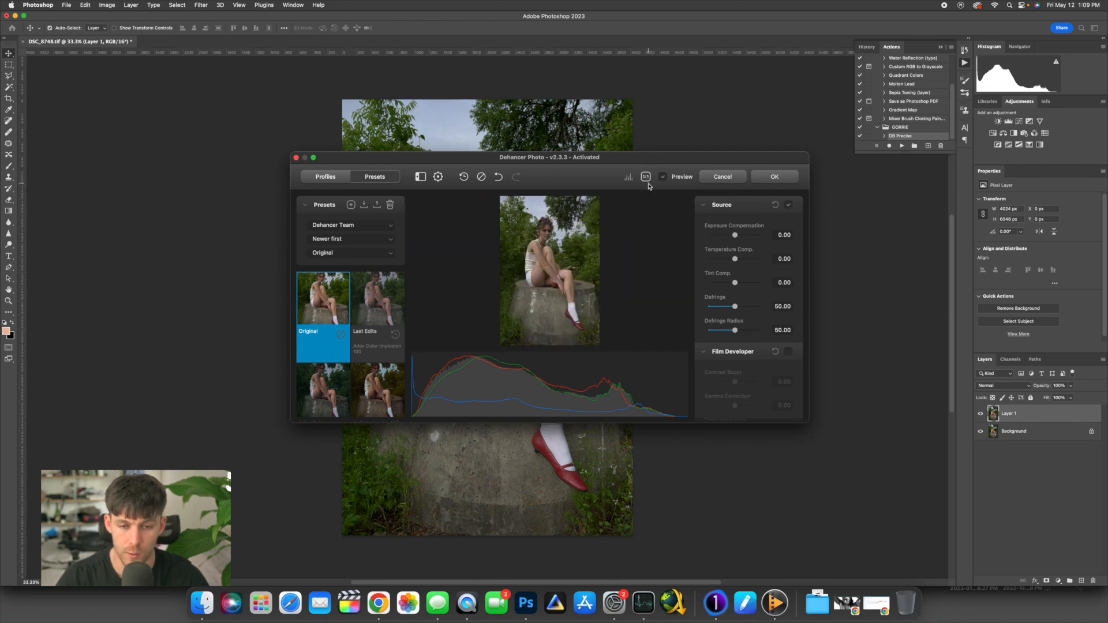
left_click(647, 179)
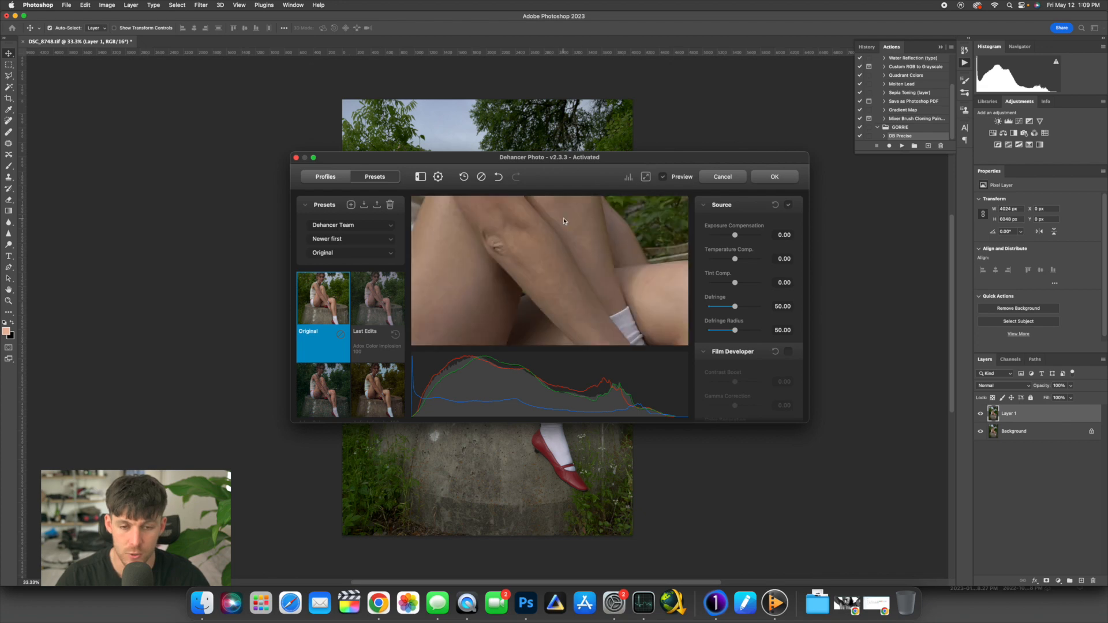
left_click_drag(565, 221, 604, 350)
left_click_drag(583, 272, 563, 338)
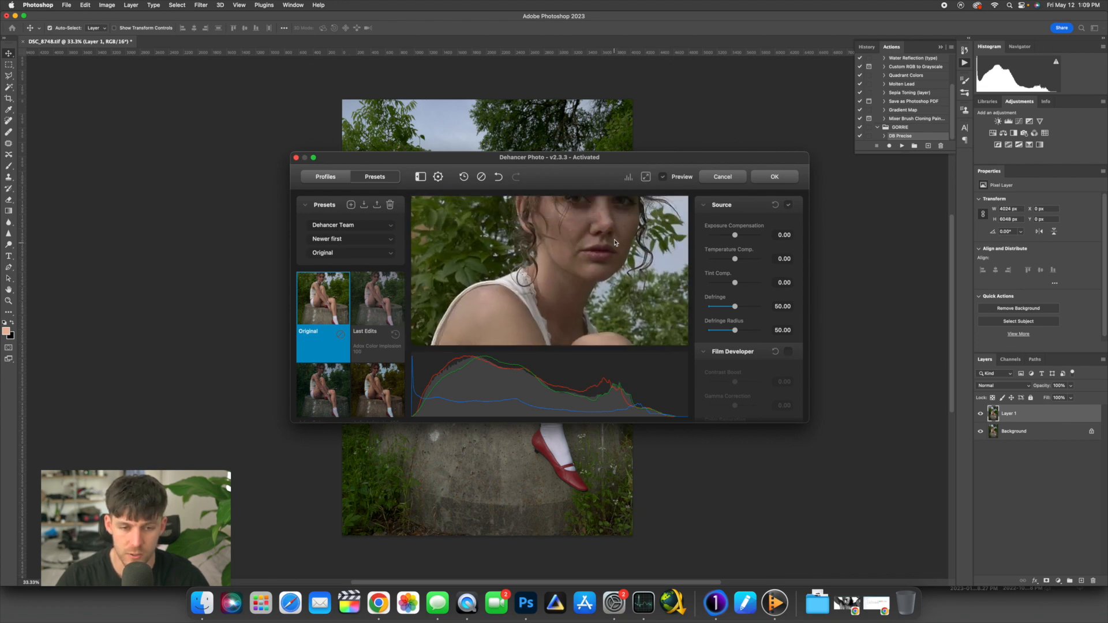
left_click_drag(639, 226, 612, 202)
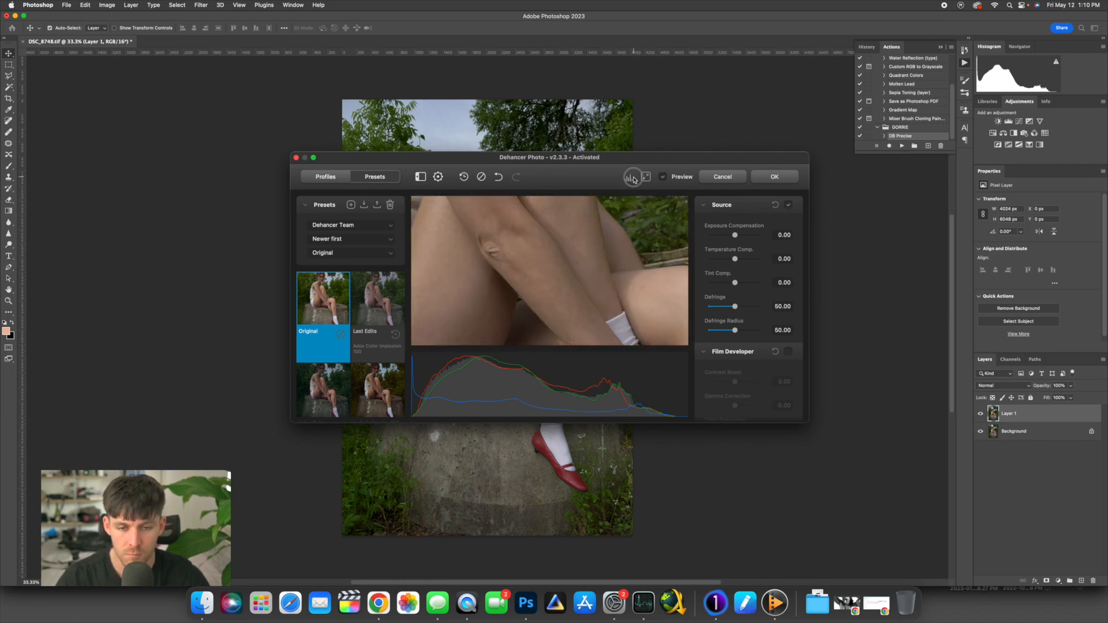
Step: Hide the histogram below the preview and fit the whole photo in the preview area
left_click(628, 177)
left_click(628, 177)
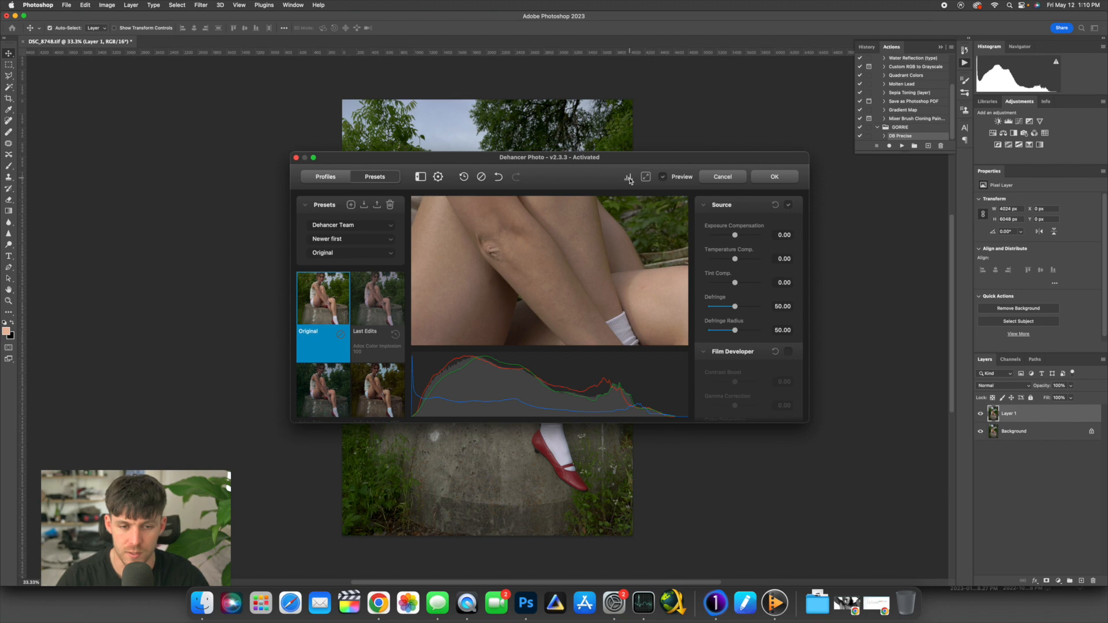
left_click(628, 177)
left_click(628, 177)
left_click(628, 177)
left_click(628, 178)
left_click(628, 178)
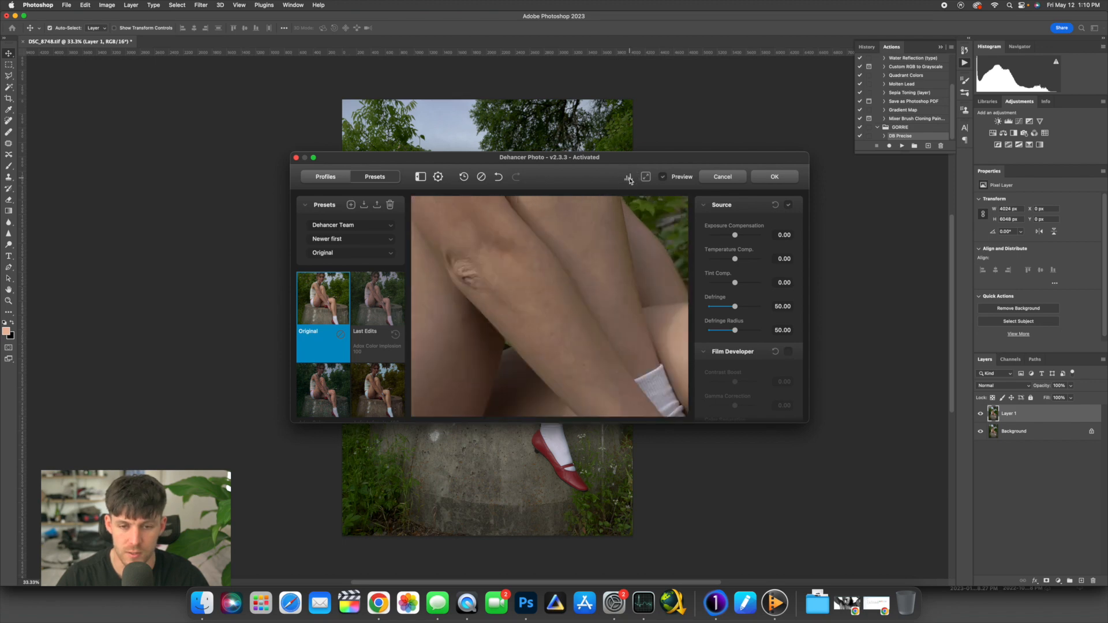
left_click(646, 176)
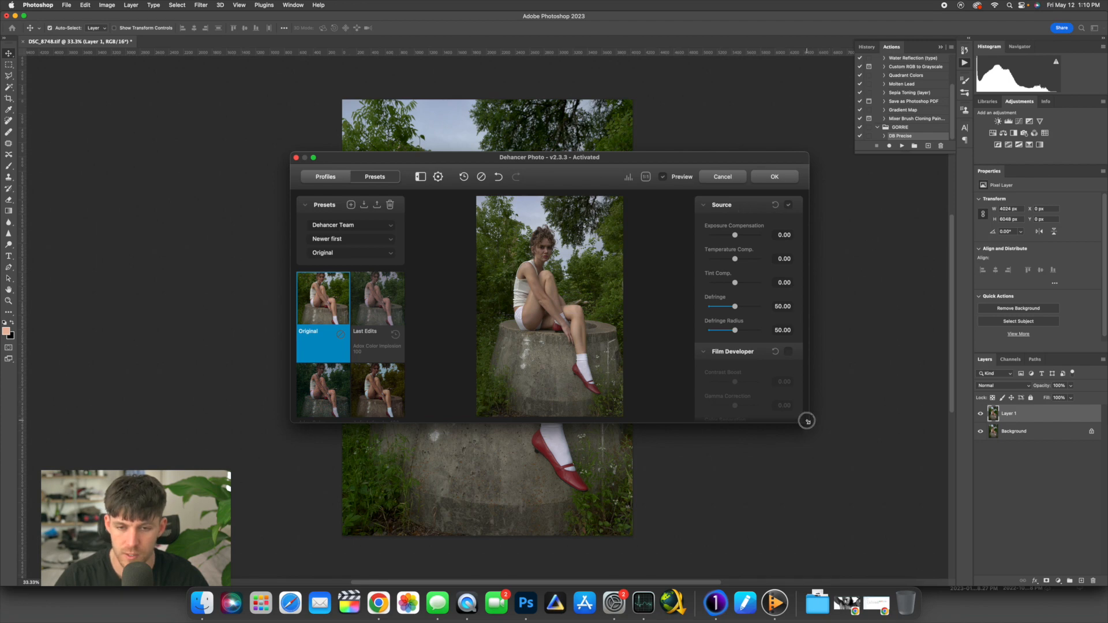
Step: Move and enlarge the Dehancer window so that it fills the screen
left_click_drag(807, 421, 1027, 585)
left_click_drag(701, 158, 417, 18)
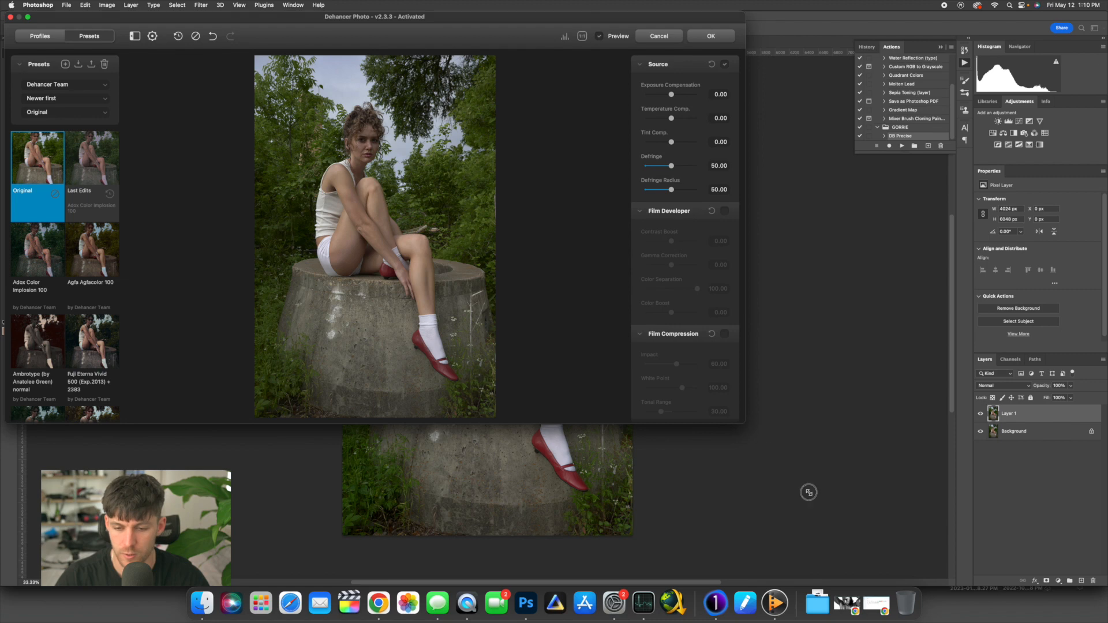
left_click_drag(809, 492, 1103, 619)
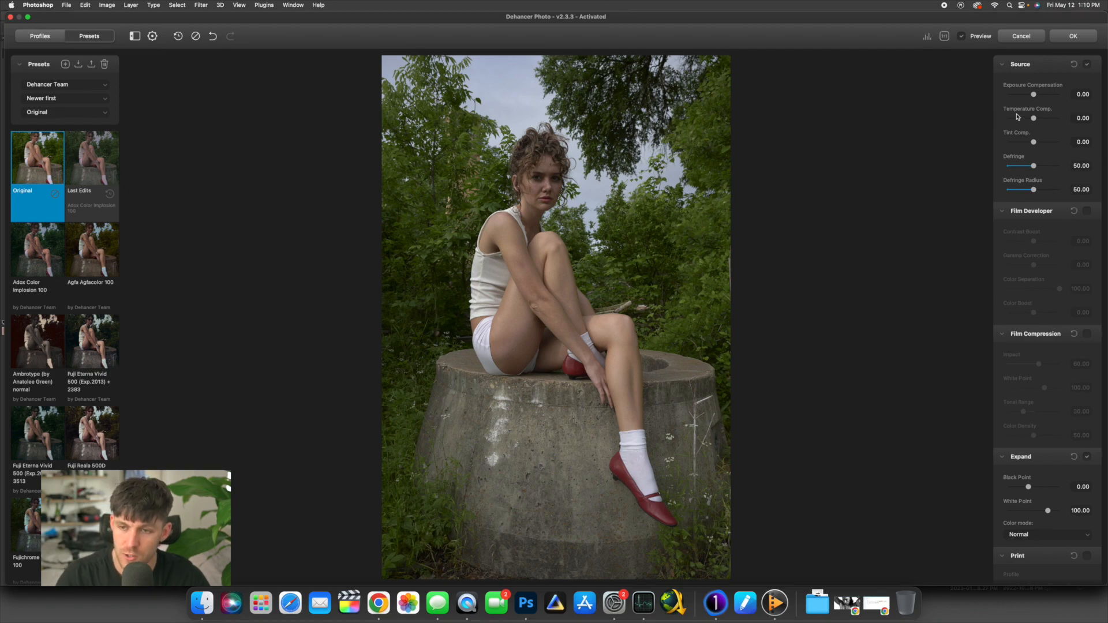
Step: Try shifting the Source exposure, temperature and tint compensation, and reset each to 0.00
left_click_drag(1034, 95, 1034, 96)
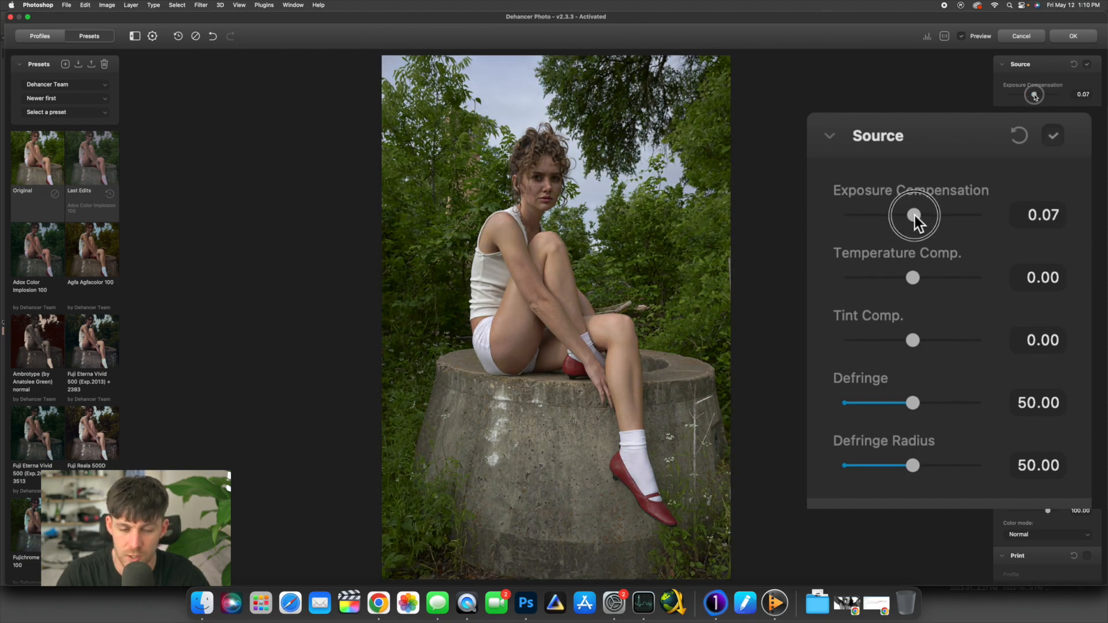
double_click(1034, 95)
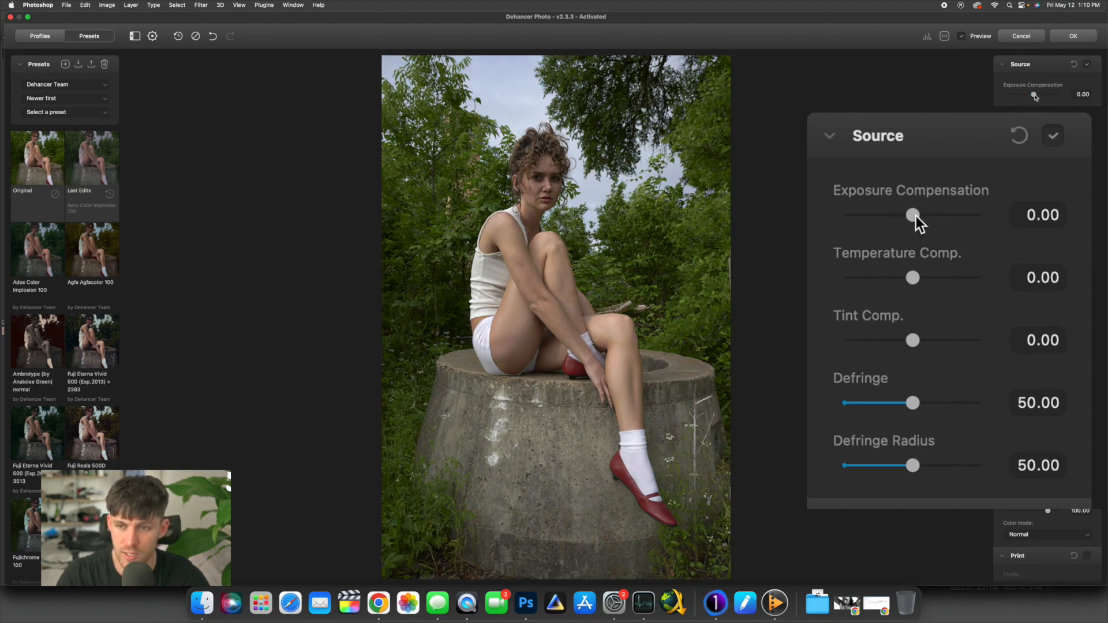
left_click_drag(1034, 95, 1040, 119)
double_click(1034, 96)
double_click(1040, 120)
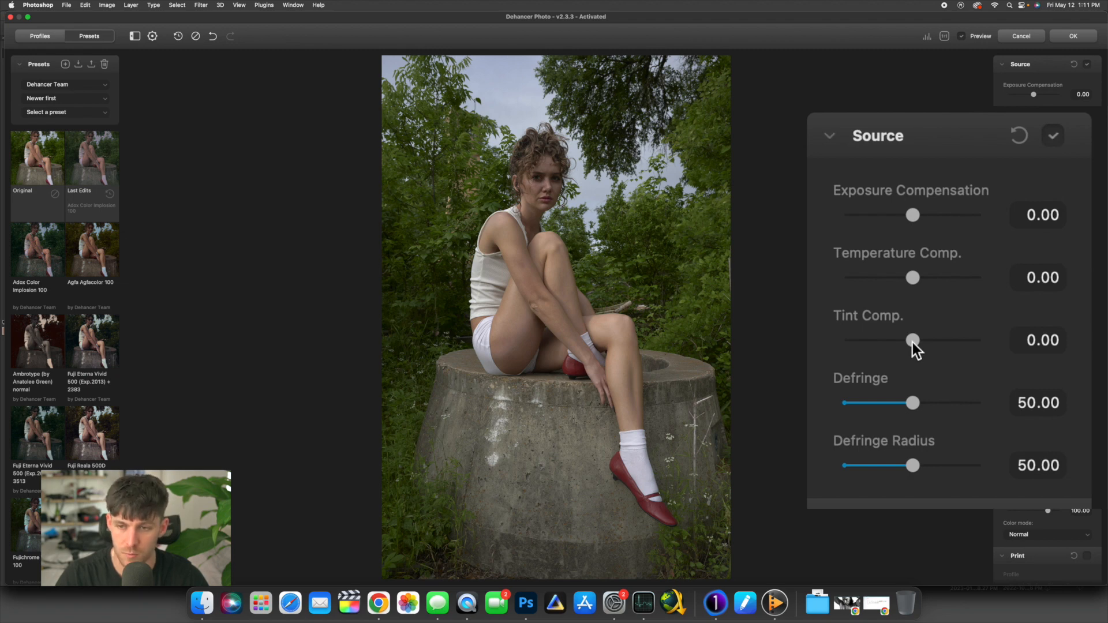
mouse_move(913, 341)
left_mouse_down()
mouse_move(884, 344)
mouse_move(930, 337)
left_mouse_up()
double_click(930, 337)
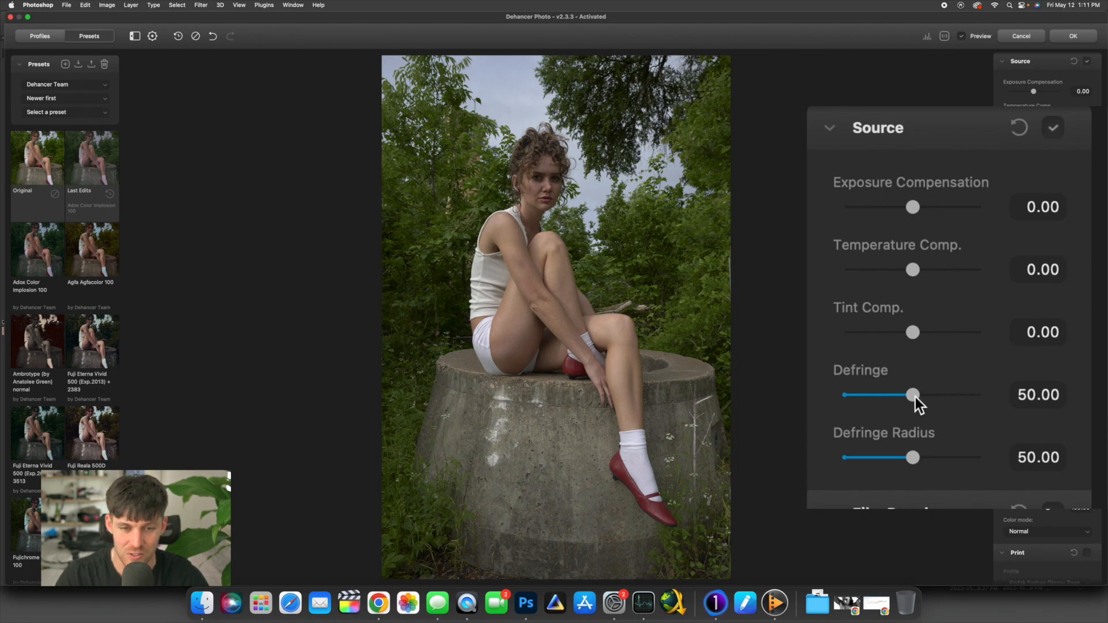
Step: Try Defringe at 0.00 and 100.00 with Defringe Radius at 100.00, and reset both to 50.00
left_click_drag(915, 397, 831, 398)
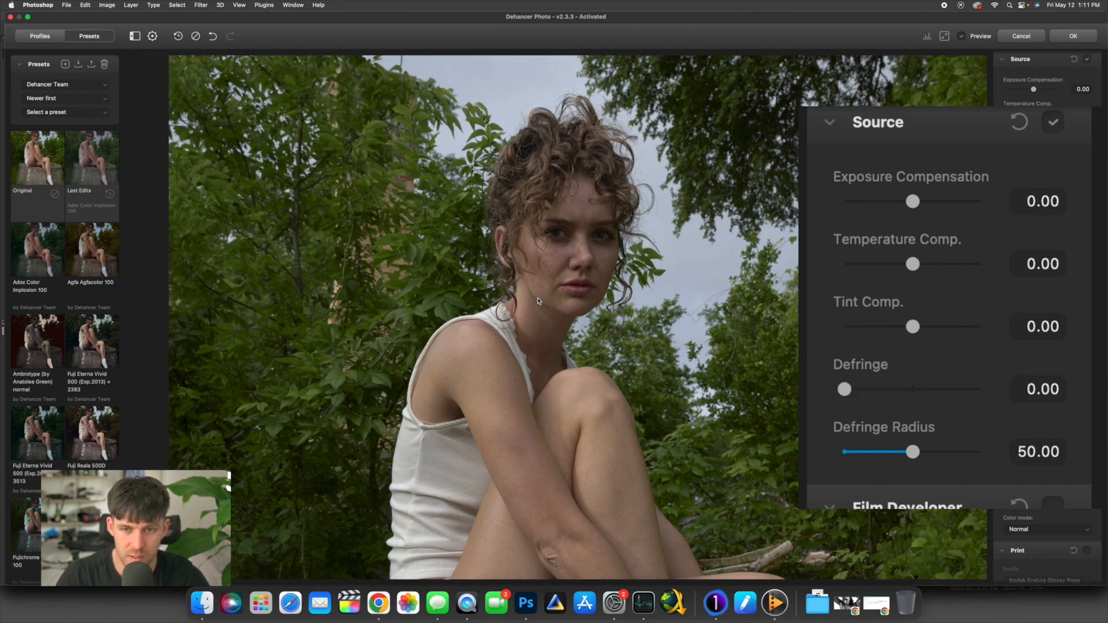
scroll(538, 300, "down", 2)
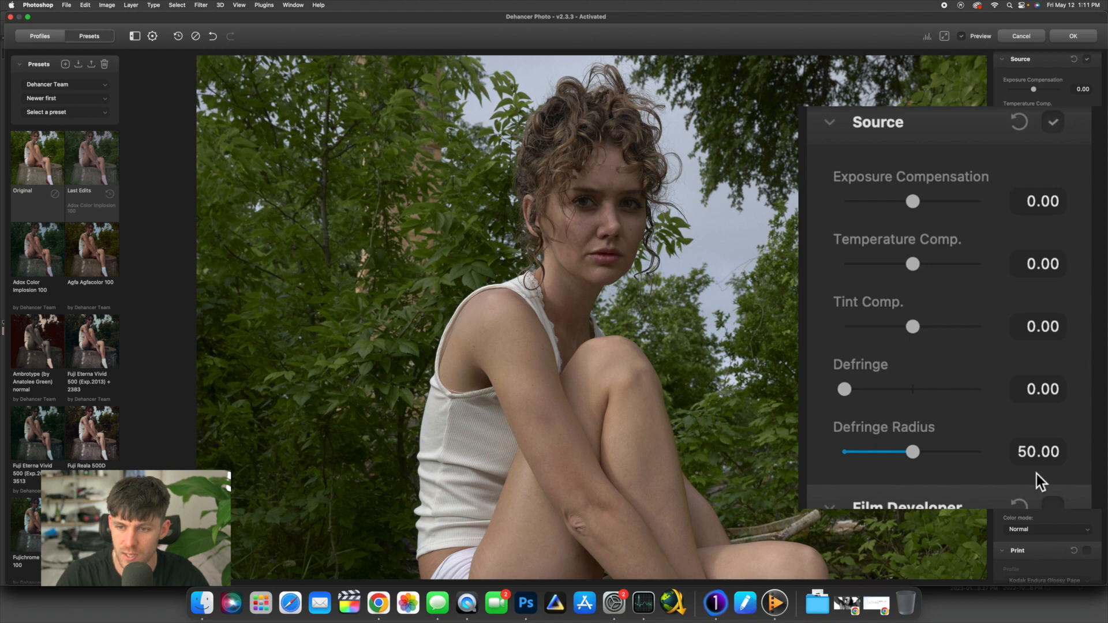
left_click_drag(842, 386, 912, 389)
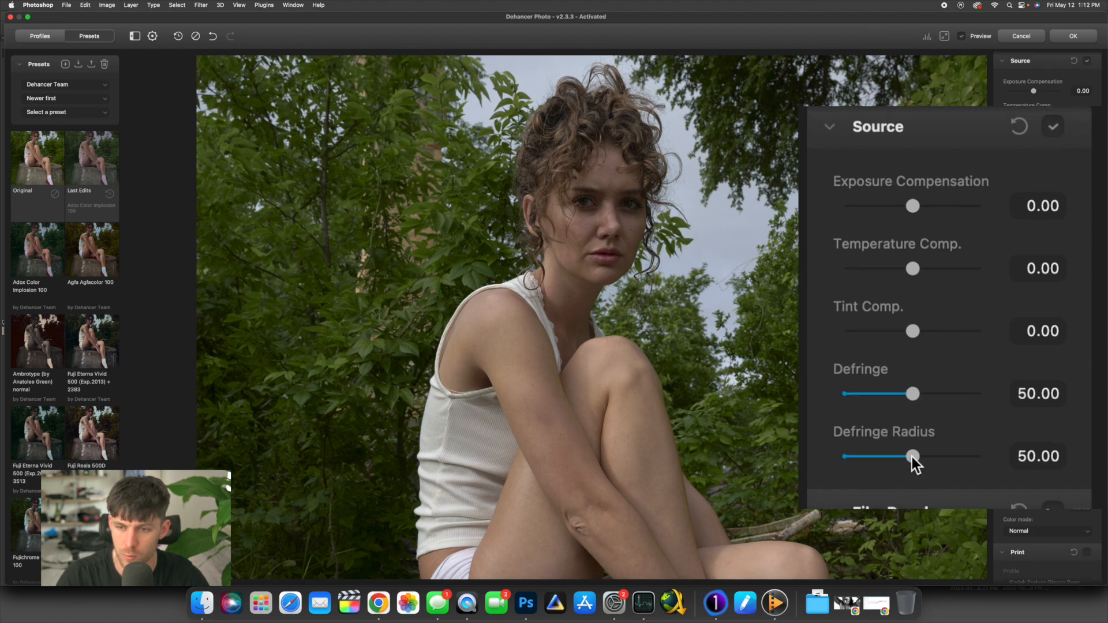
left_click_drag(912, 457, 1099, 473)
left_click_drag(913, 404, 843, 402)
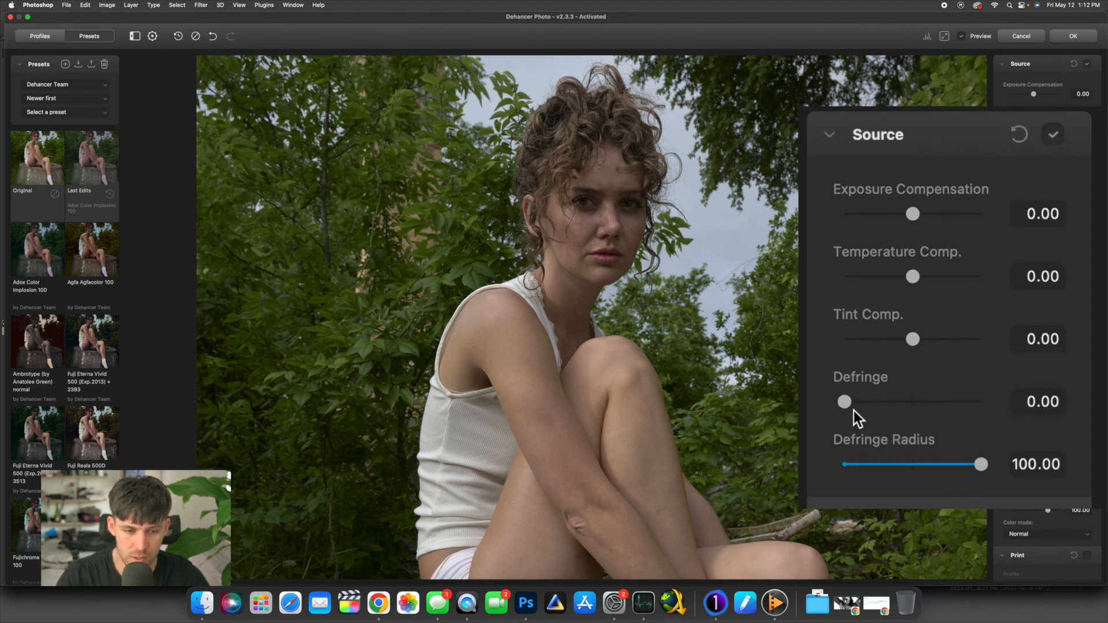
left_click_drag(844, 401, 1099, 401)
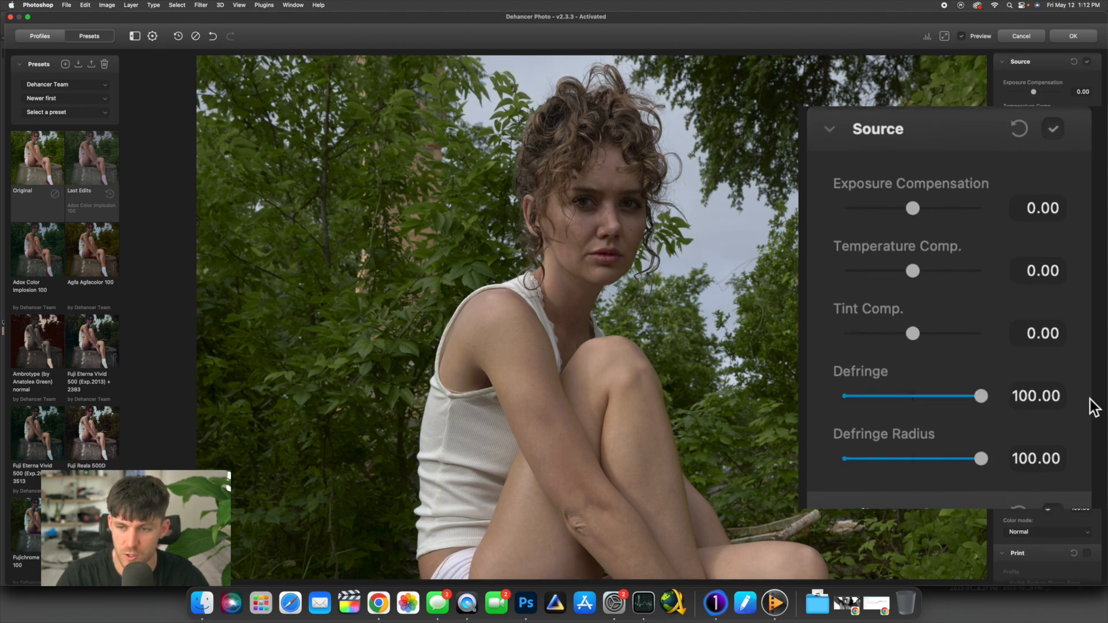
left_click_drag(981, 398, 843, 387)
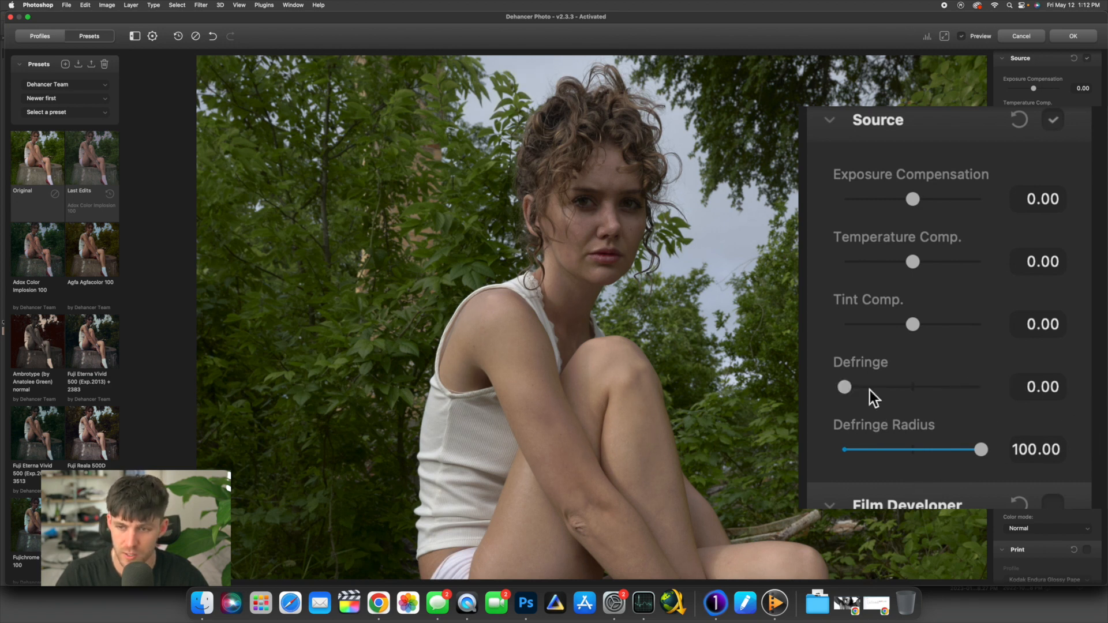
double_click(842, 388)
double_click(981, 452)
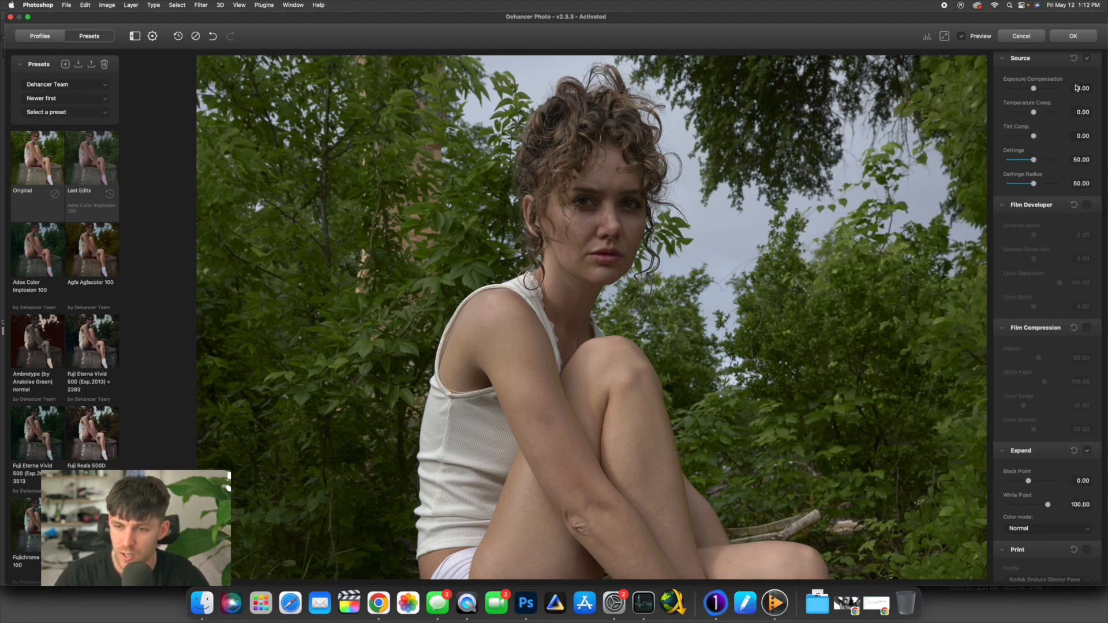
Step: Enable the Film Developer adjustments
scroll(1033, 180, "down", 2)
left_click(1087, 170)
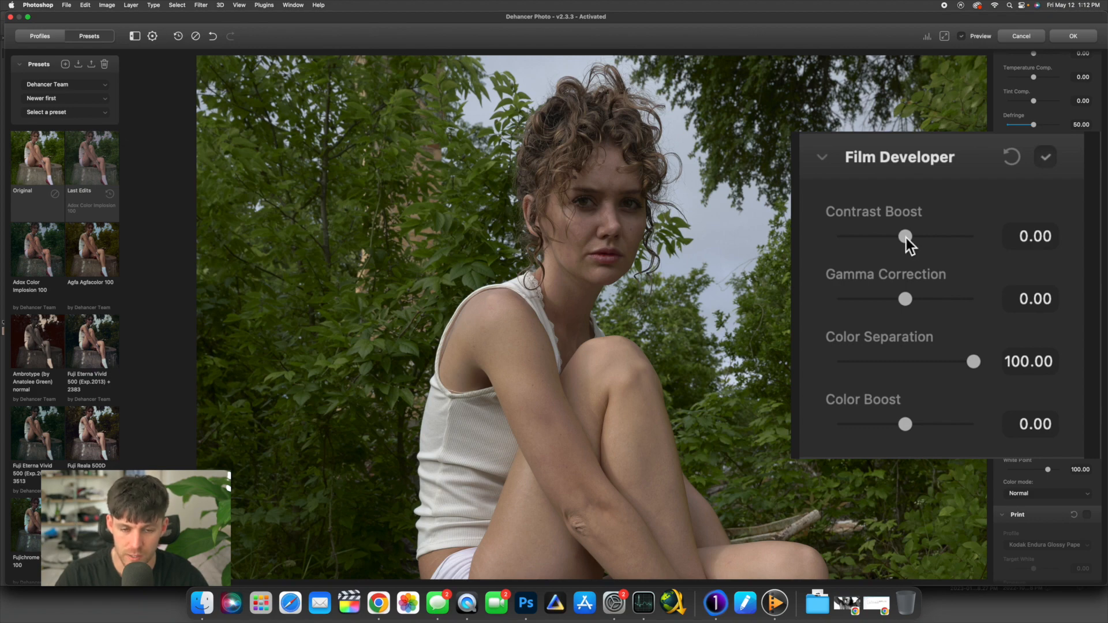
Step: Try raising the Film Developer's Contrast Boost and reset it to 0.00
left_click_drag(906, 237, 947, 237)
double_click(922, 241)
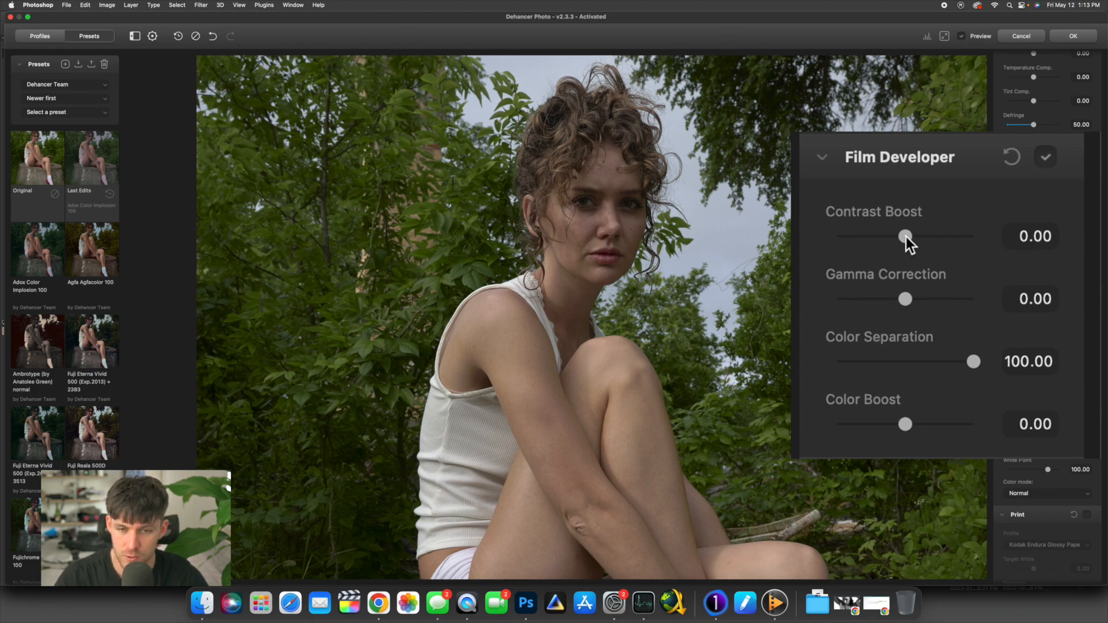
left_click_drag(905, 236, 950, 235)
double_click(916, 237)
double_click(951, 235)
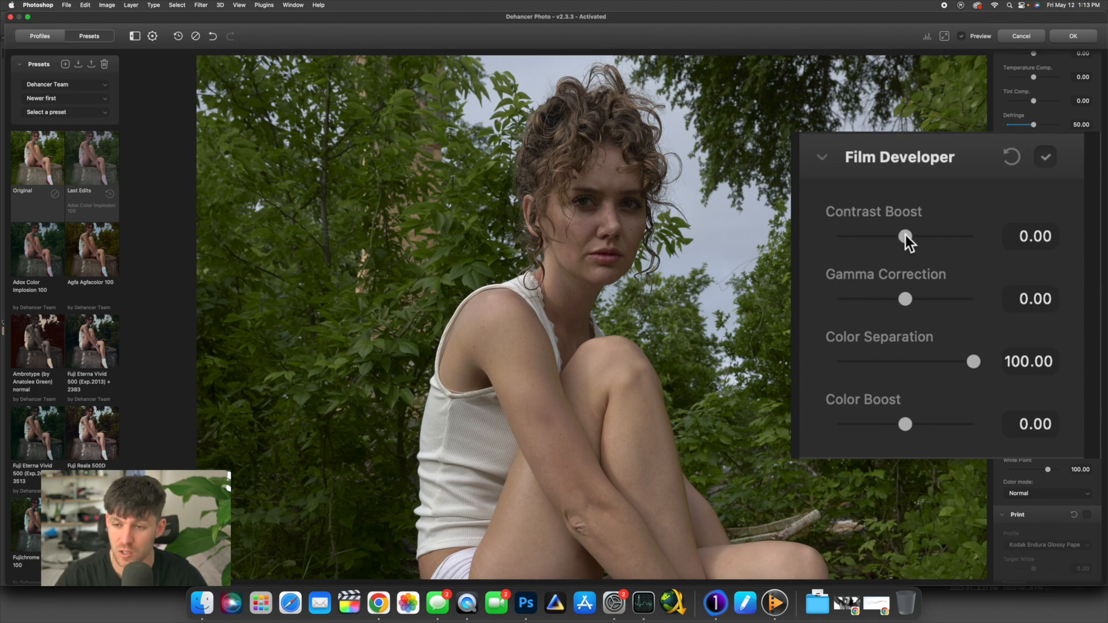
Step: Try the Film Developer's Contrast Boost at 100.00 with Gamma Correction at 30.64, and reset both to 0.00
left_click_drag(905, 236, 937, 239)
double_click(933, 237)
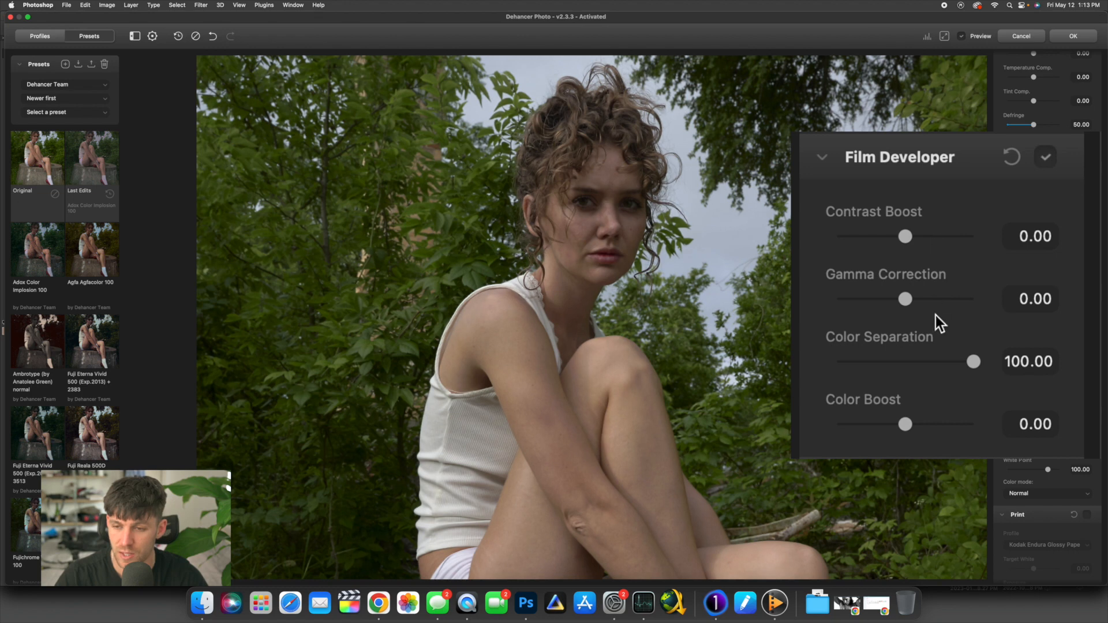
scroll(923, 304, "down", 2)
mouse_move(906, 266)
left_mouse_down()
mouse_move(995, 271)
mouse_move(906, 270)
left_mouse_up()
left_click_drag(904, 198, 962, 216)
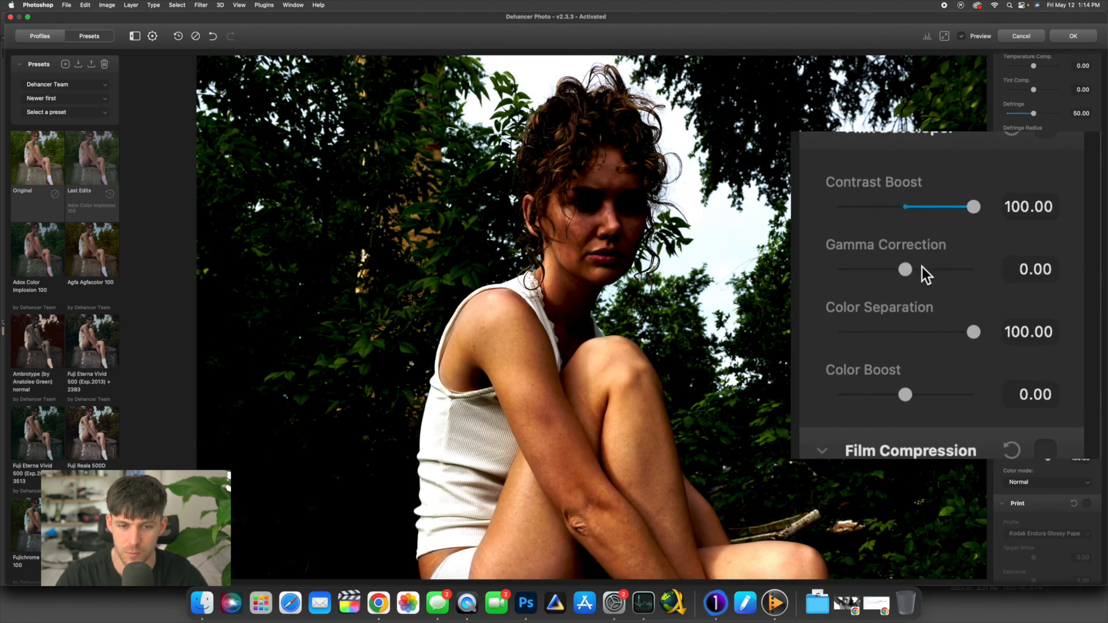
left_click_drag(1025, 272, 947, 276)
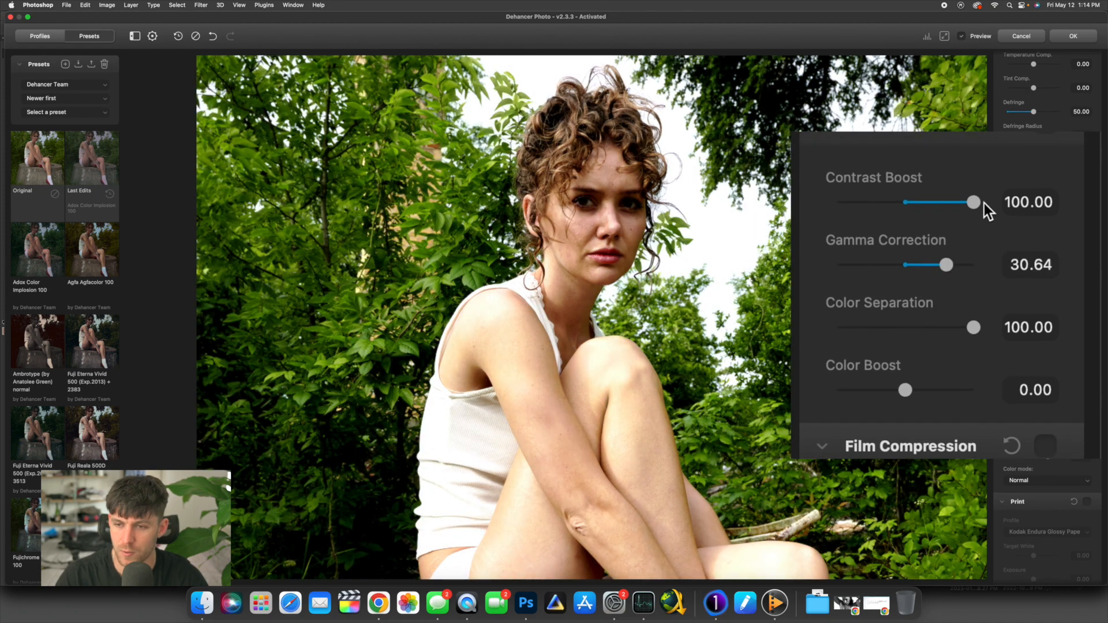
double_click(981, 202)
double_click(952, 270)
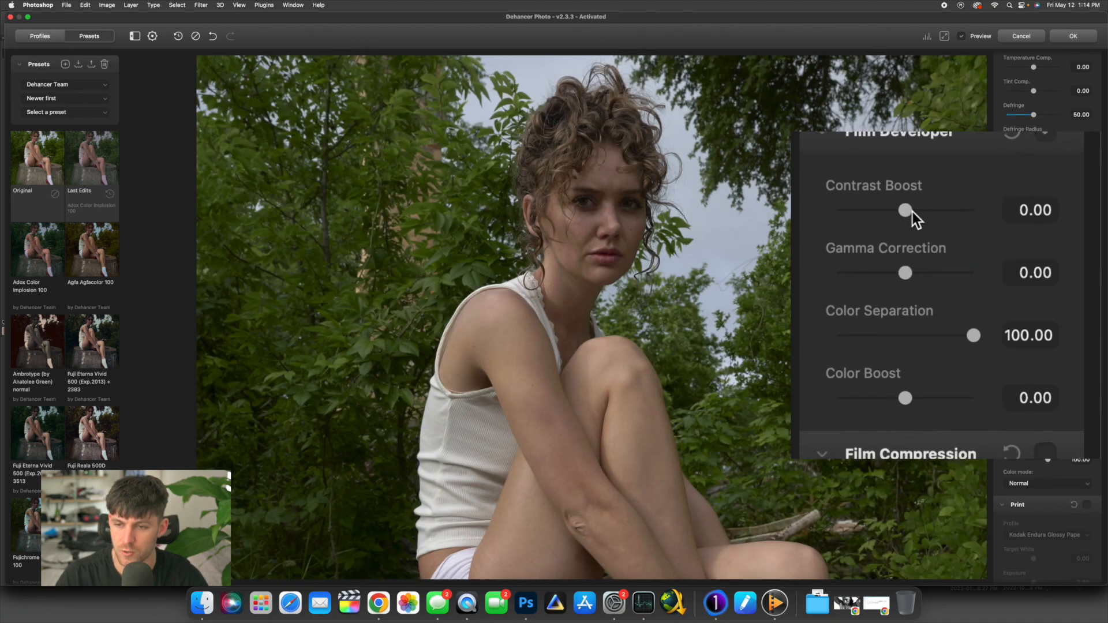
Step: Try Contrast Boost at 26.37 with Gamma Correction at 28.11, and reset both to 0.00
left_click_drag(912, 213, 922, 213)
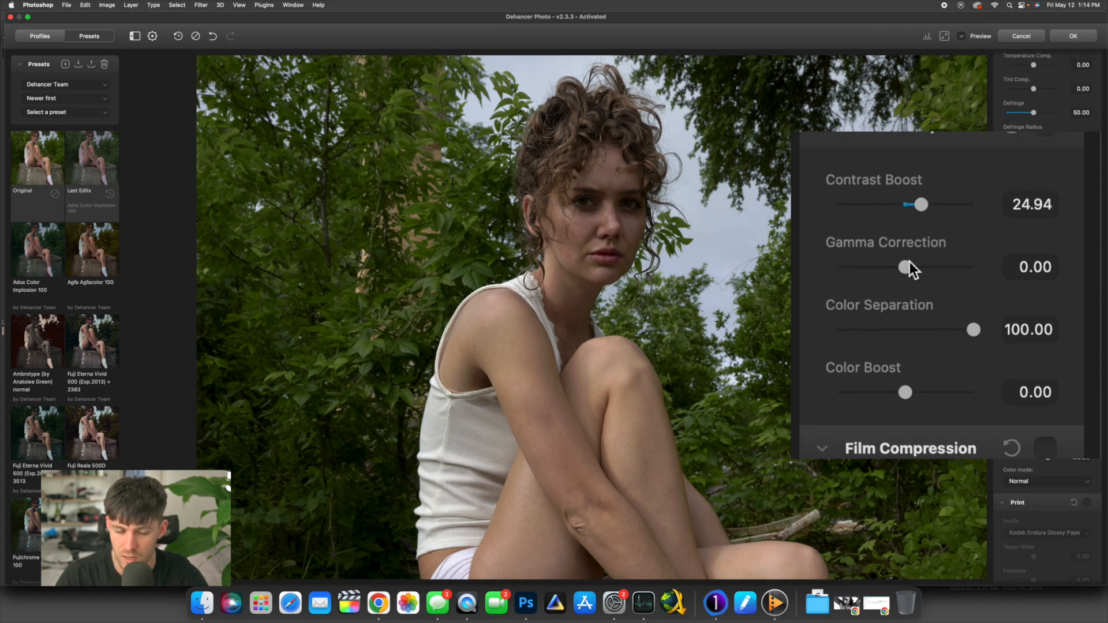
left_click_drag(910, 262, 943, 265)
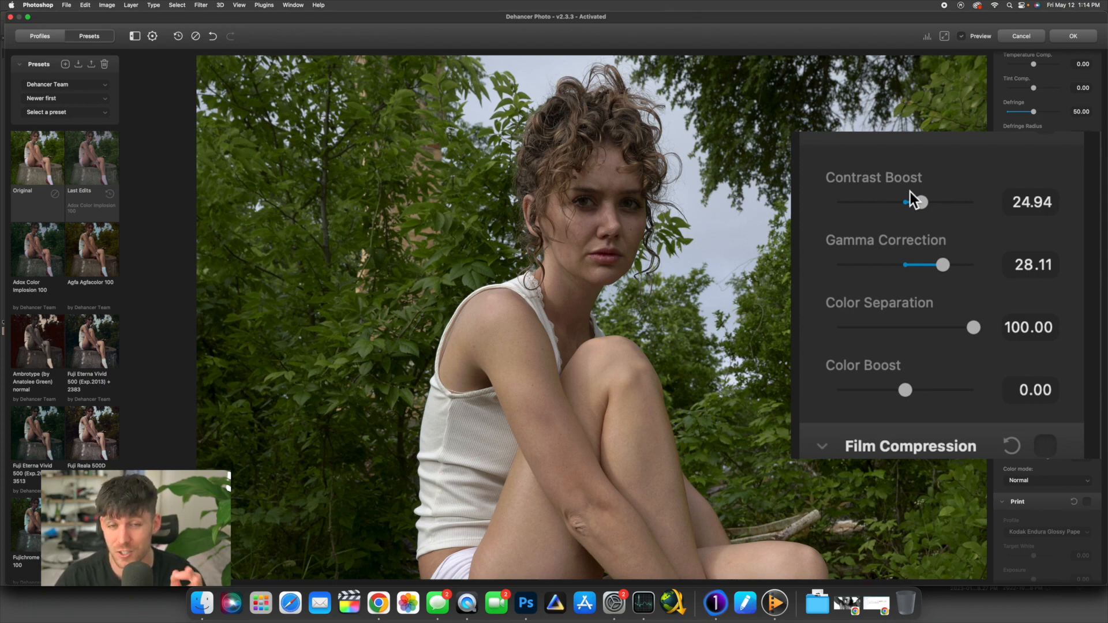
left_click_drag(912, 195, 923, 202)
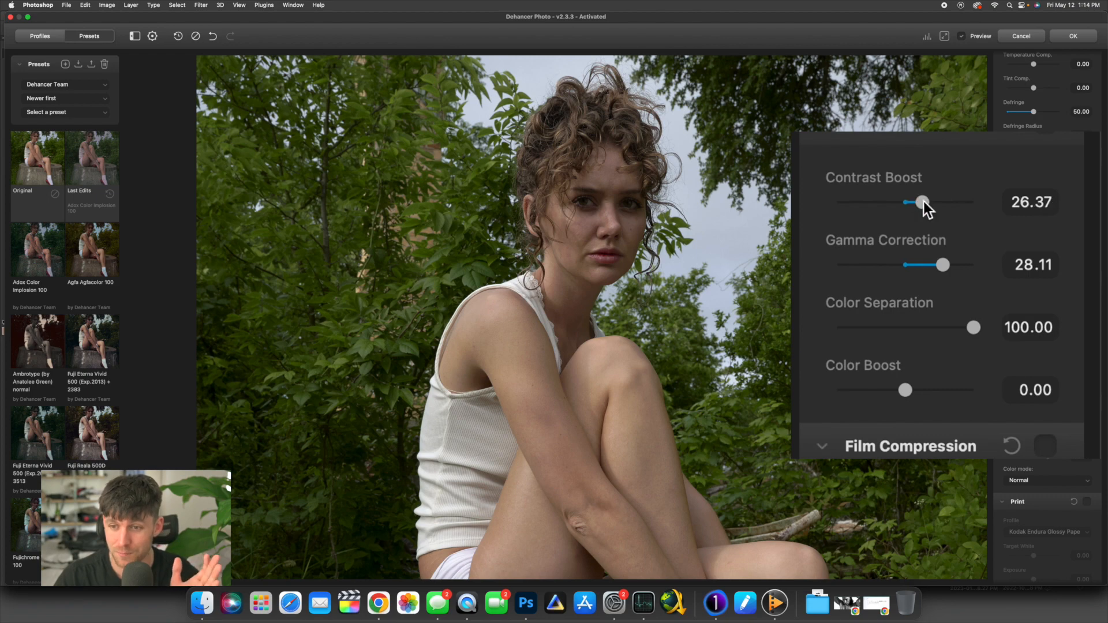
double_click(923, 202)
left_click_drag(940, 266, 946, 264)
double_click(946, 264)
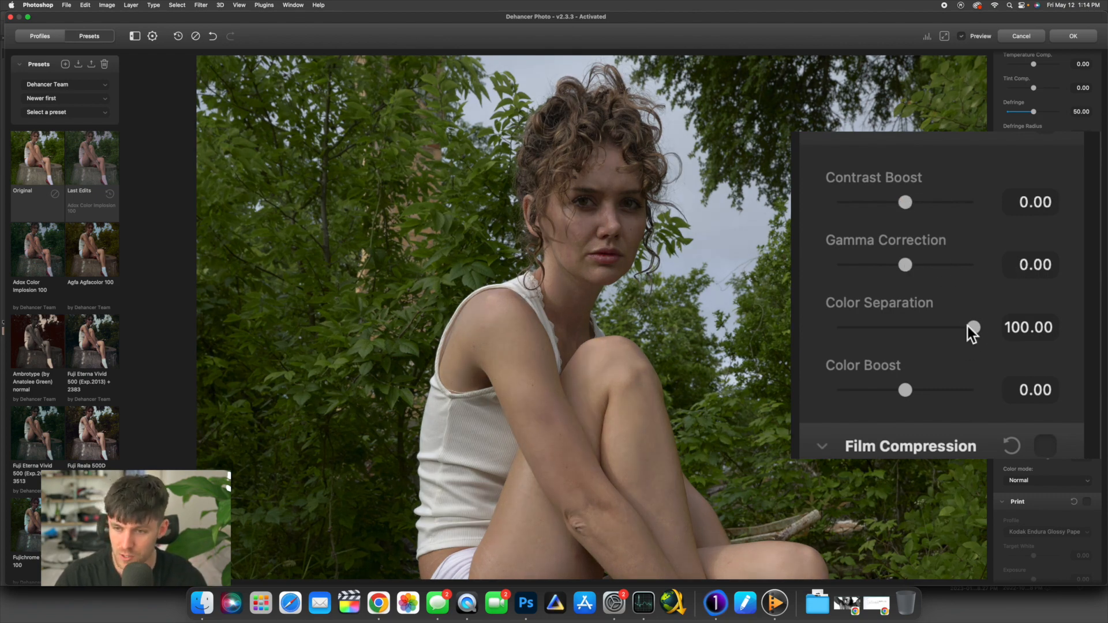
Step: Try a stronger Film Developer look with Contrast Boost at 45.56 and Gamma Correction at 32.42
left_click_drag(973, 327, 1090, 339)
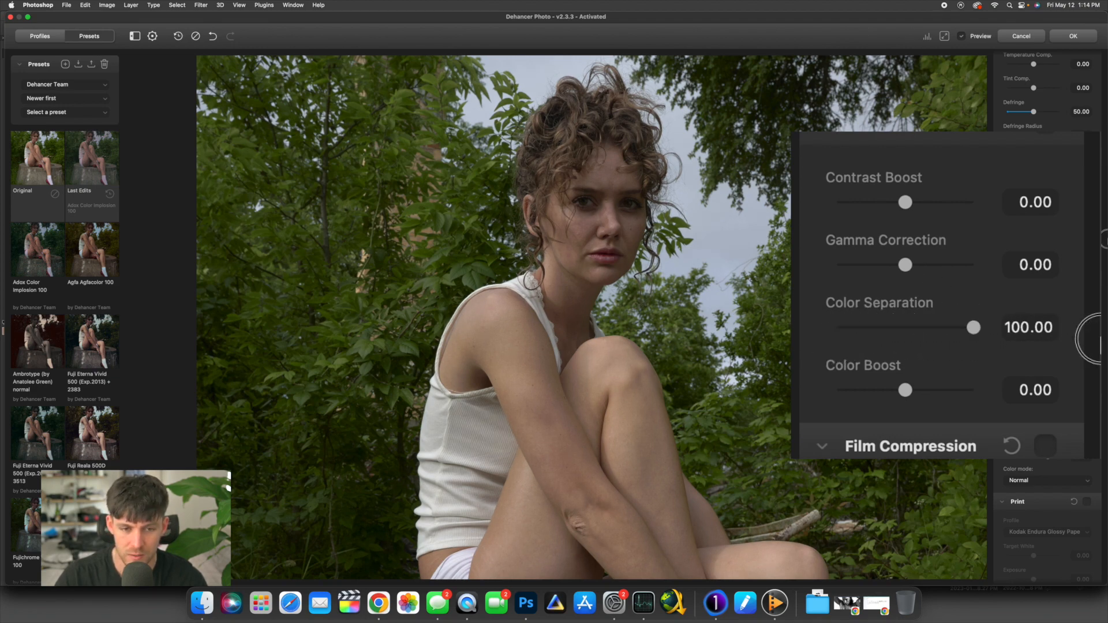
left_click_drag(914, 209, 947, 203)
mouse_move(973, 328)
left_mouse_down()
mouse_move(836, 328)
mouse_move(909, 338)
mouse_move(973, 326)
left_mouse_up()
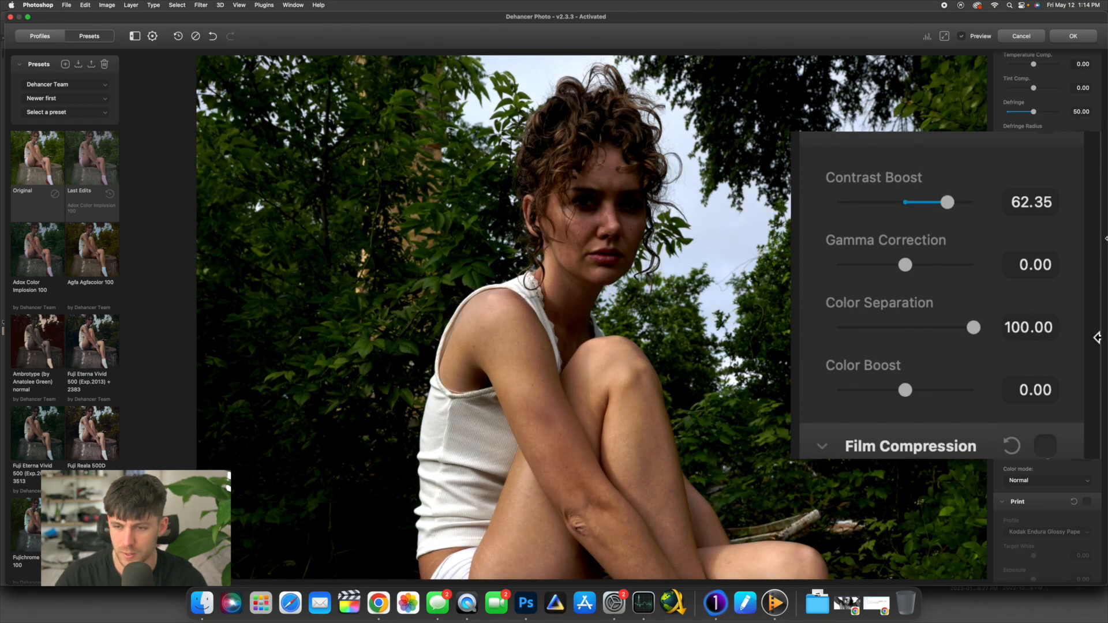
left_click_drag(903, 263, 944, 265)
left_click_drag(944, 196, 935, 202)
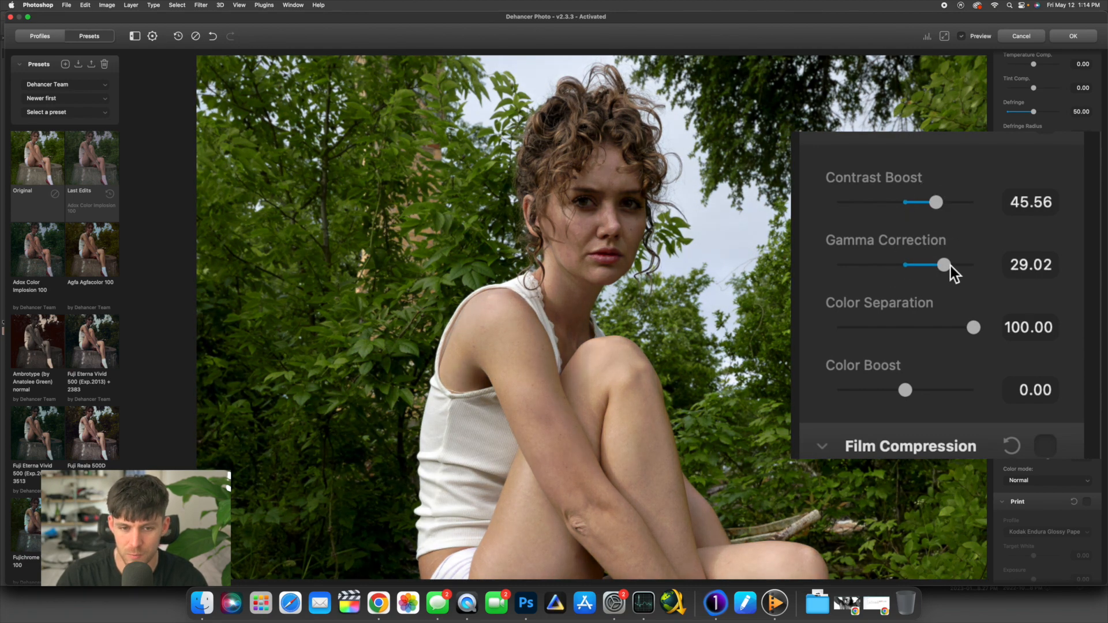
left_click_drag(950, 266, 948, 266)
Step: Try Color Separation at 39.69 and a raised Color Boost, and reset all Film Developer values to their defaults
mouse_move(973, 327)
left_mouse_down()
mouse_move(853, 338)
mouse_move(992, 338)
left_mouse_up()
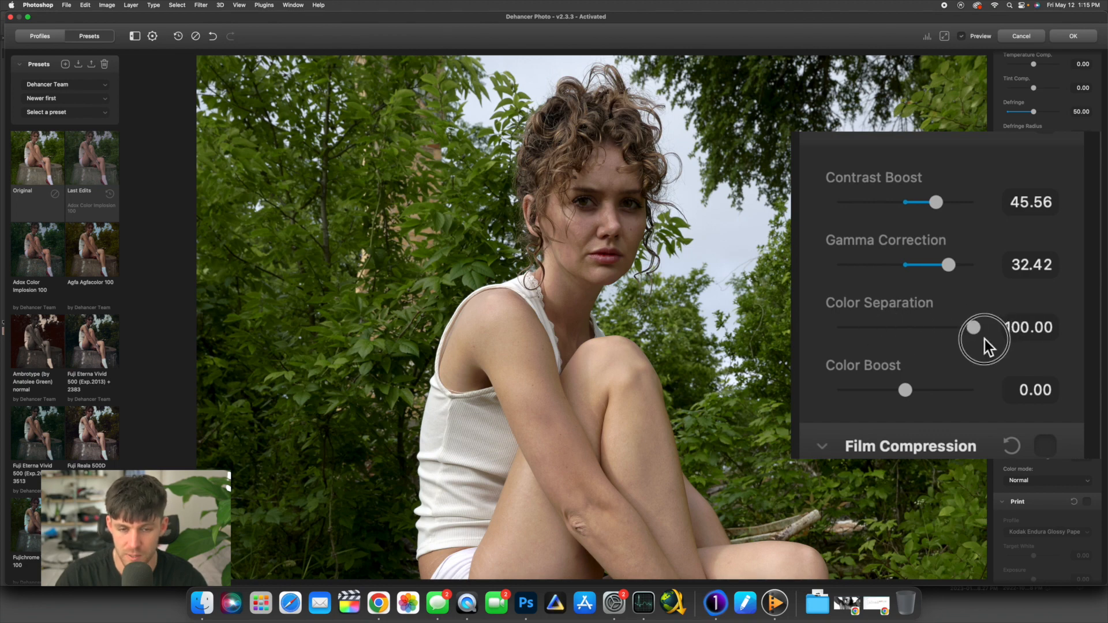
left_click_drag(980, 340, 891, 352)
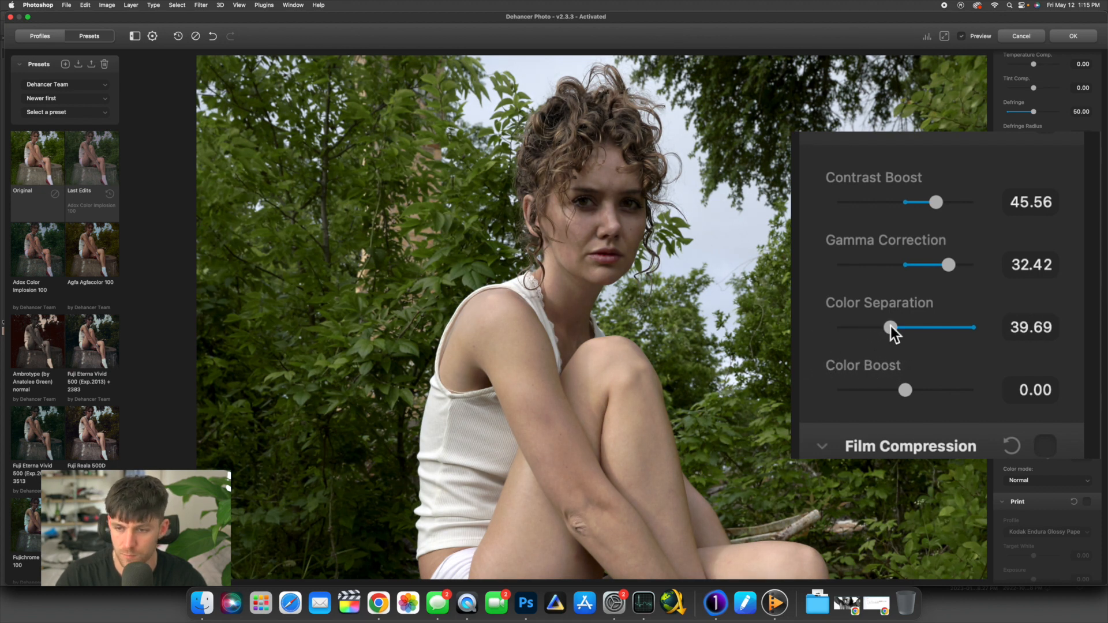
double_click(891, 325)
double_click(934, 198)
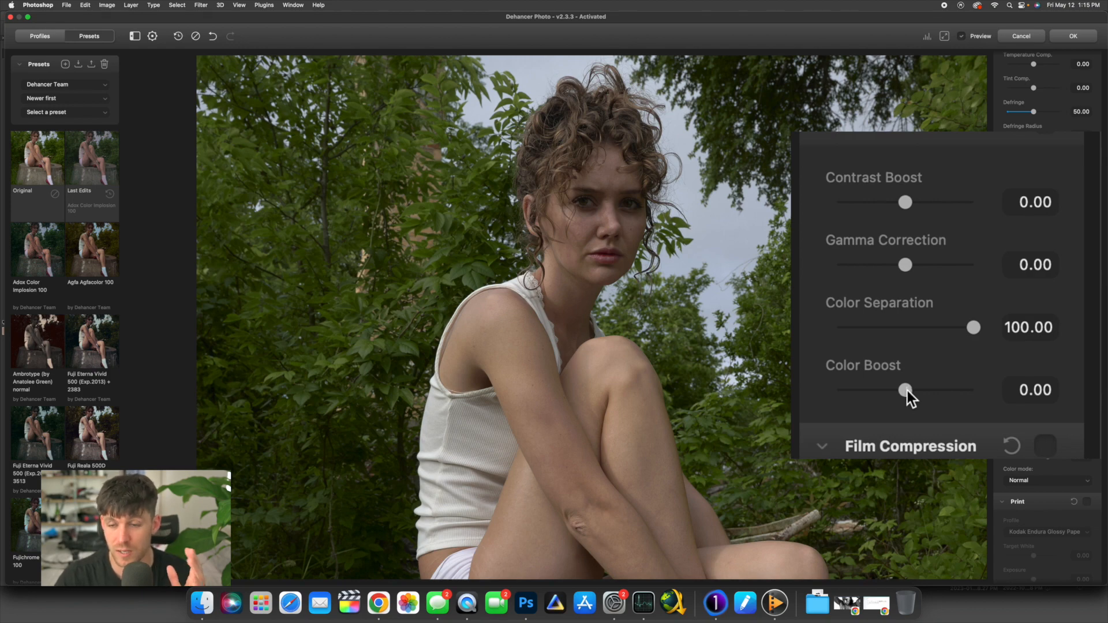
left_click_drag(907, 390, 964, 358)
double_click(952, 395)
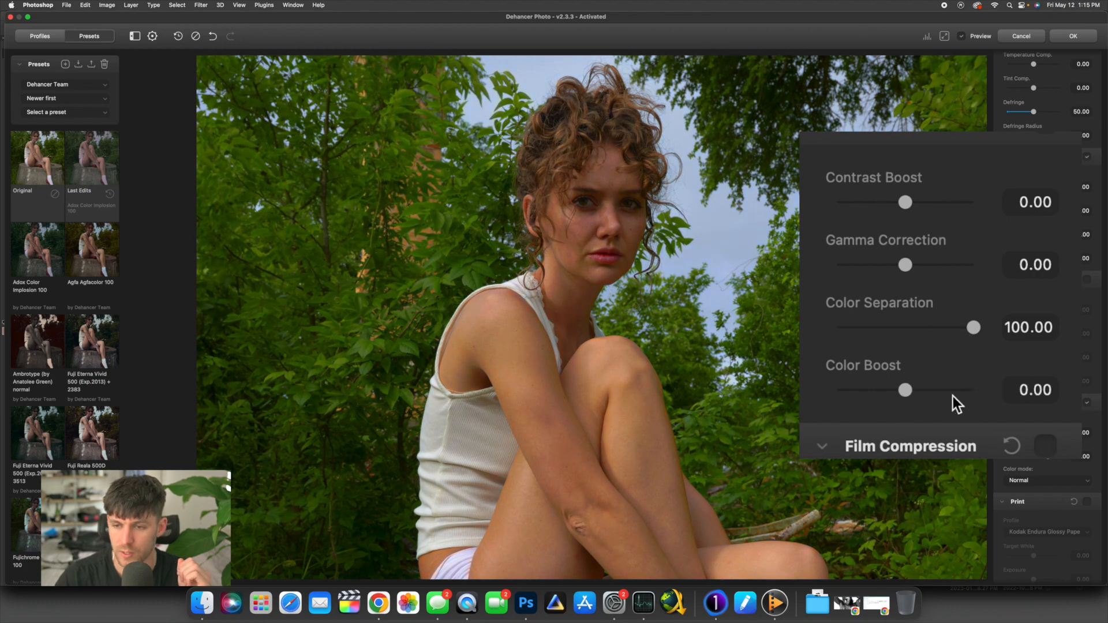
Step: Set the Film Developer's Contrast Boost to 34.15, Gamma Correction to 25.23, Color Separation to 53.69 and Color Boost to 43.99
left_click_drag(904, 202, 927, 203)
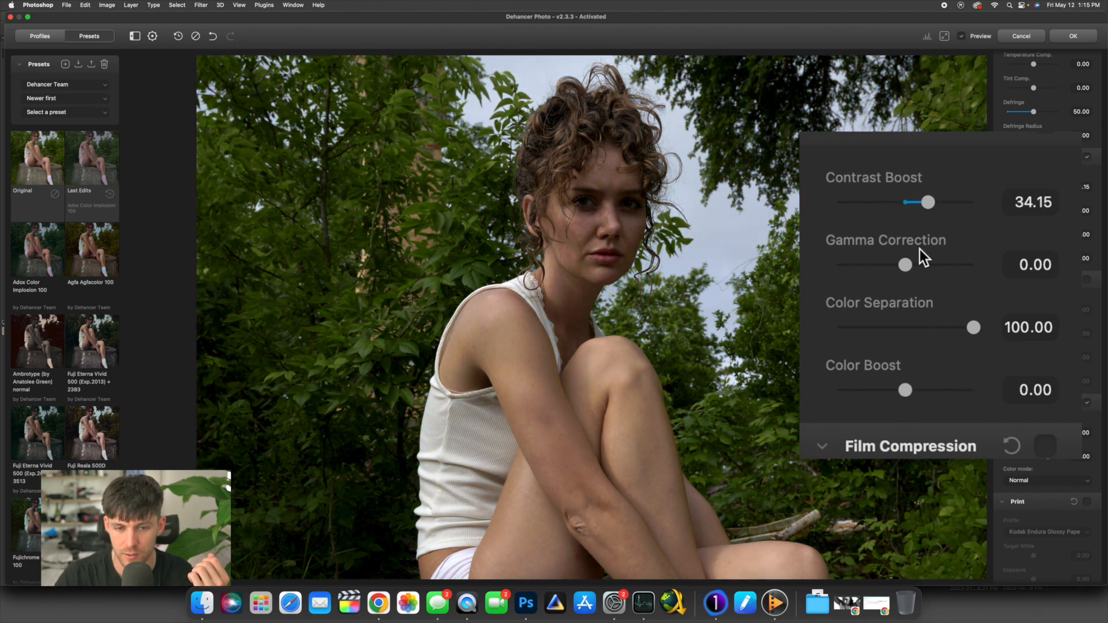
left_click(902, 268)
left_click_drag(902, 268, 941, 269)
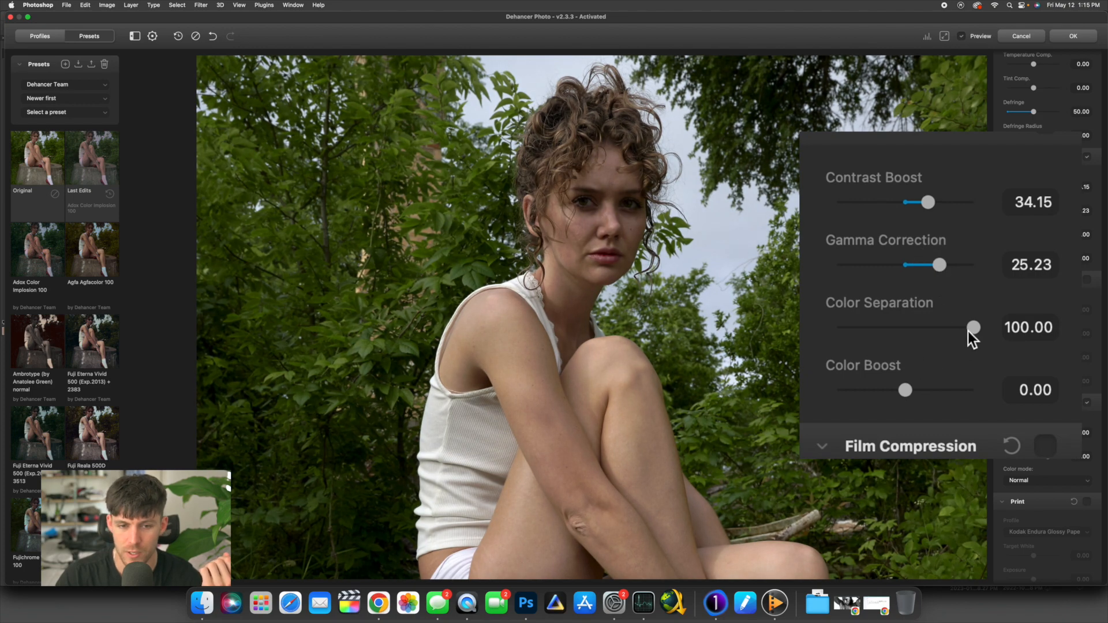
left_click_drag(968, 332, 913, 327)
left_click_drag(910, 328, 909, 328)
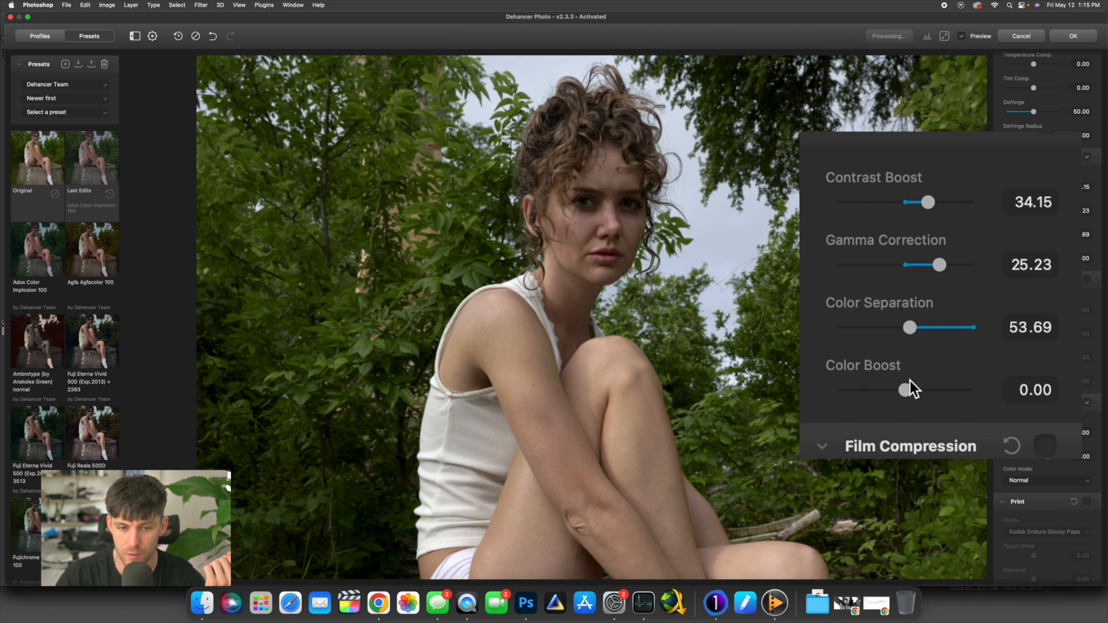
left_click_drag(905, 390, 935, 388)
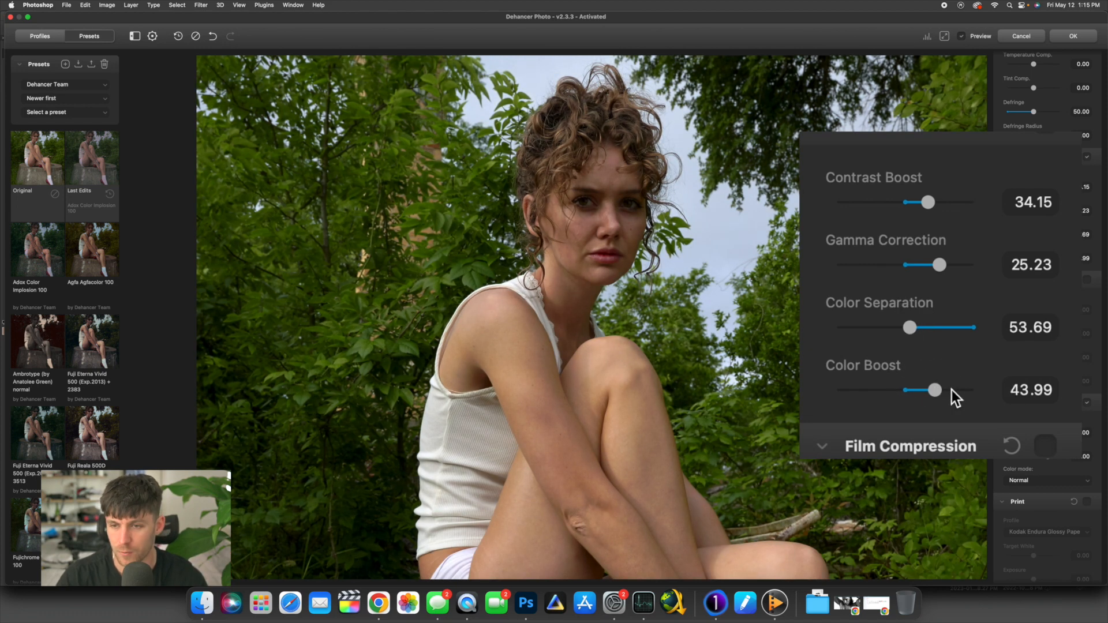
Step: Enable Film Compression with Film Developer switched off, and set its Impact to 100.00
left_click(1087, 157)
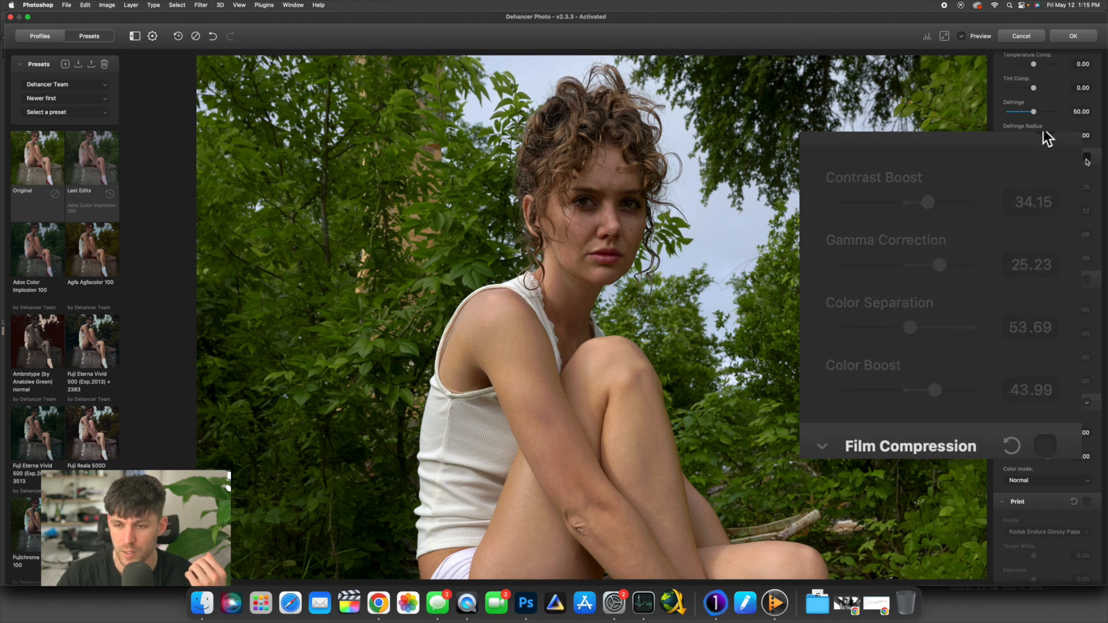
left_click(1087, 281)
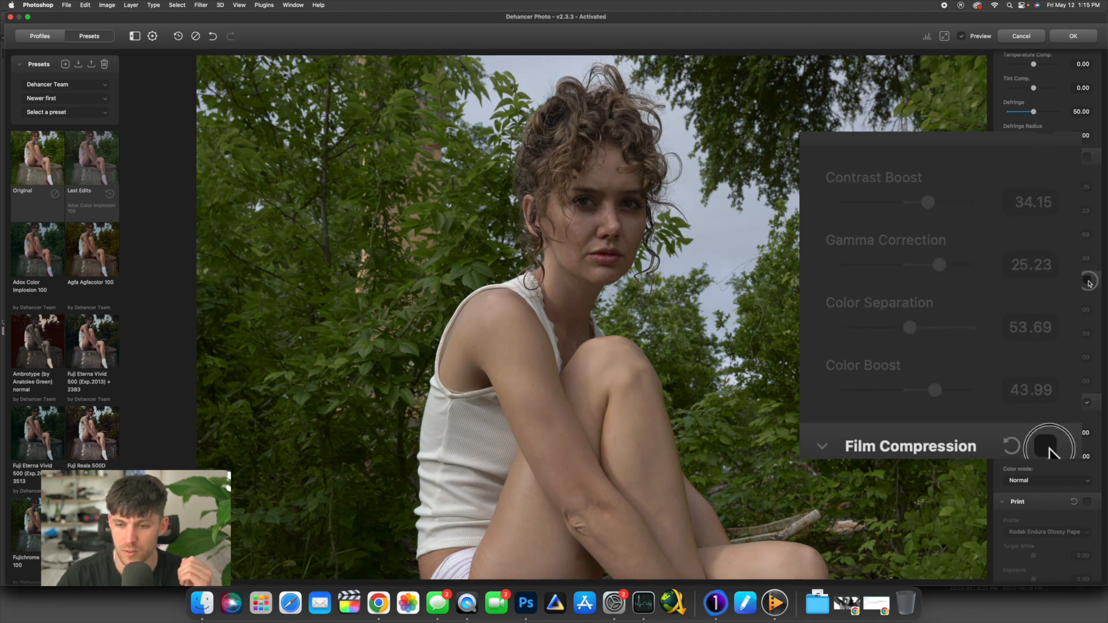
left_click_drag(926, 279, 868, 283)
double_click(867, 270)
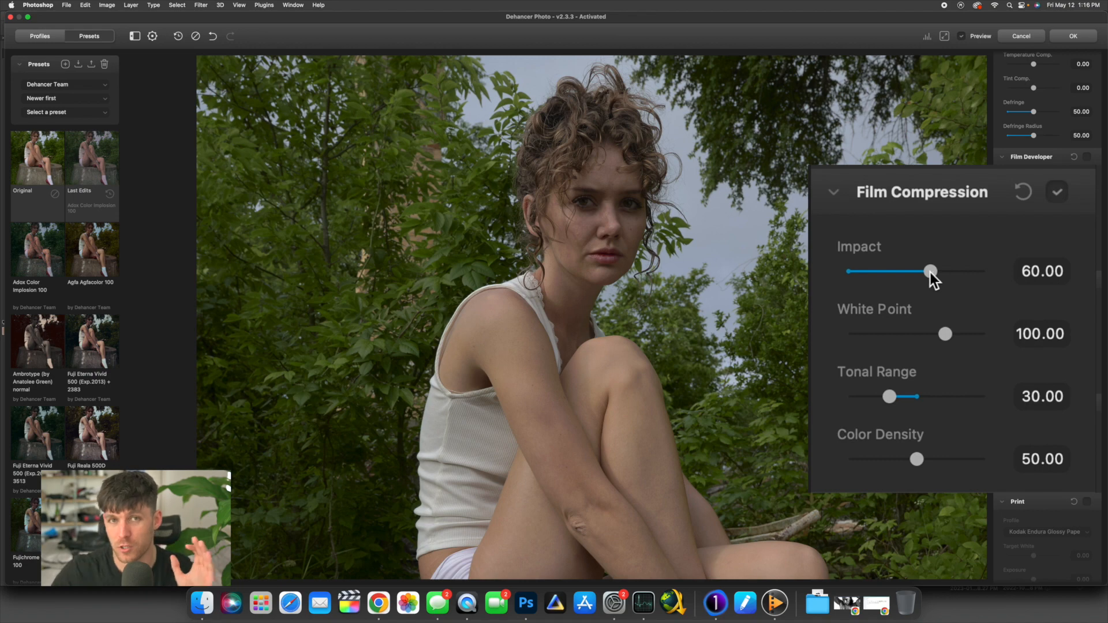
left_click_drag(930, 272, 930, 272)
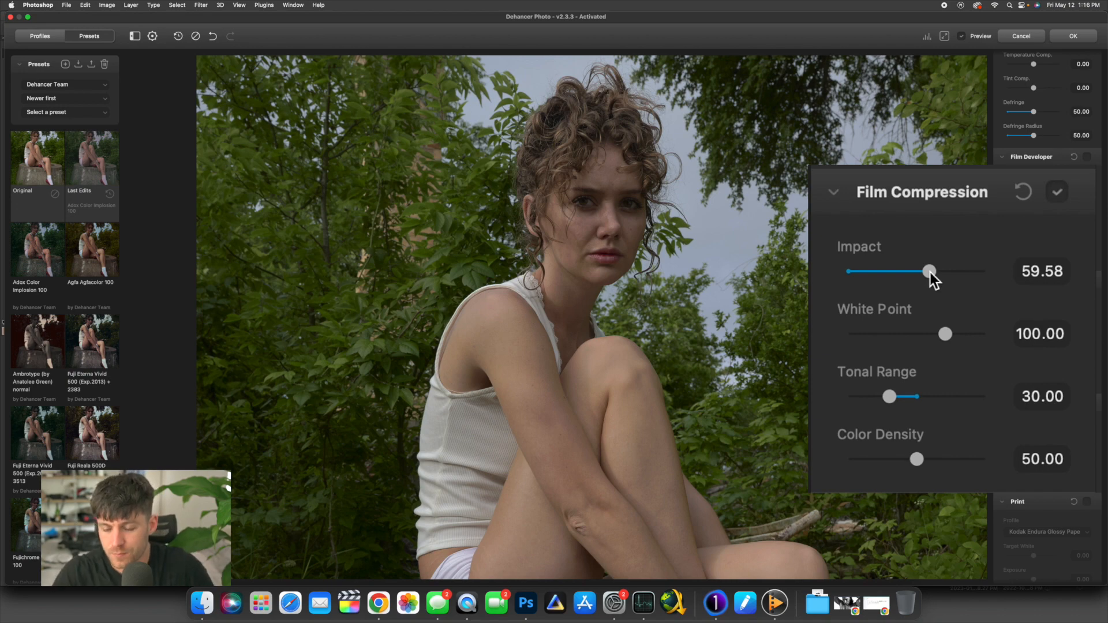
left_click_drag(930, 272, 998, 272)
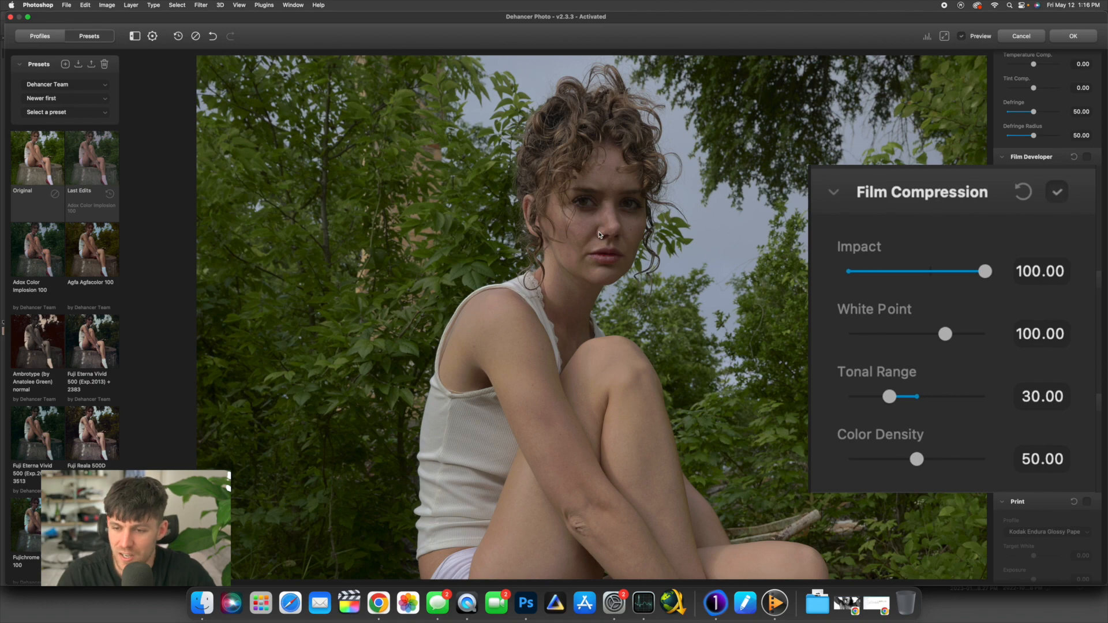
Step: Set the Film Compression White Point to 58.45, Tonal Range to 14.60 and Color Density to 100.00
left_click_drag(953, 334, 863, 342)
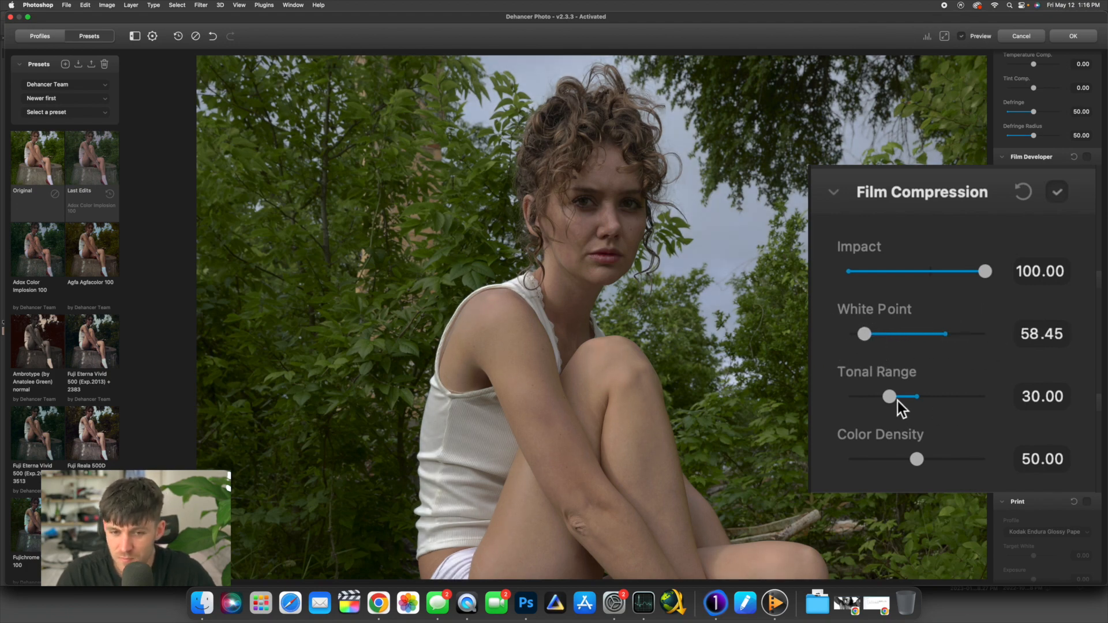
left_click_drag(894, 401, 867, 410)
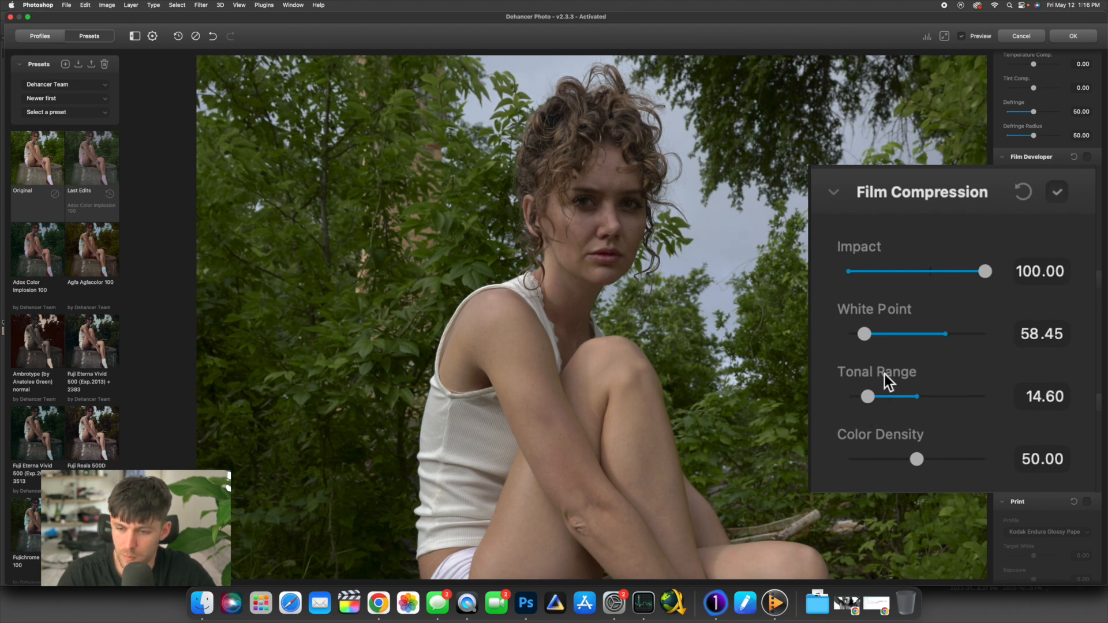
left_click_drag(916, 459, 1101, 456)
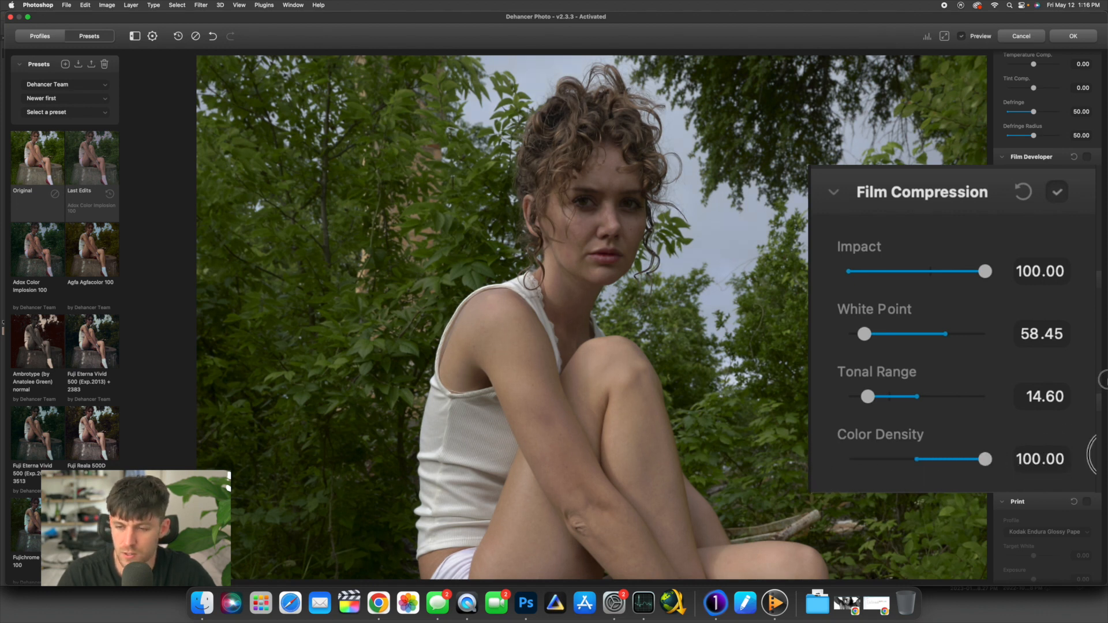
left_click_drag(1102, 380, 1105, 380)
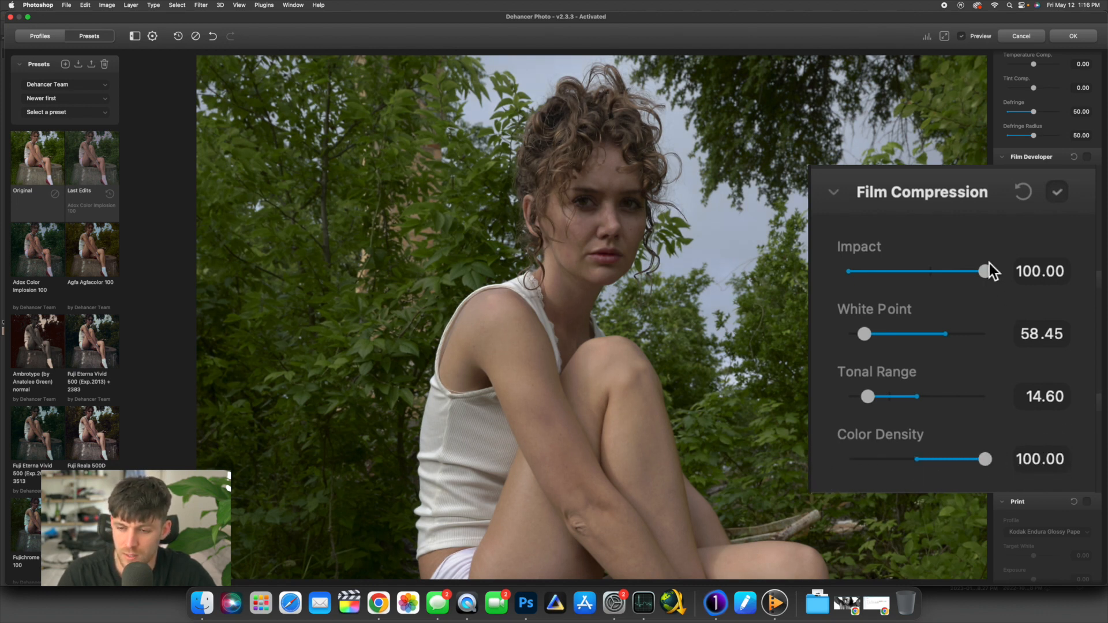
Step: Switch Film Compression off for comparison, and enable it together with Film Developer
left_click(1058, 197)
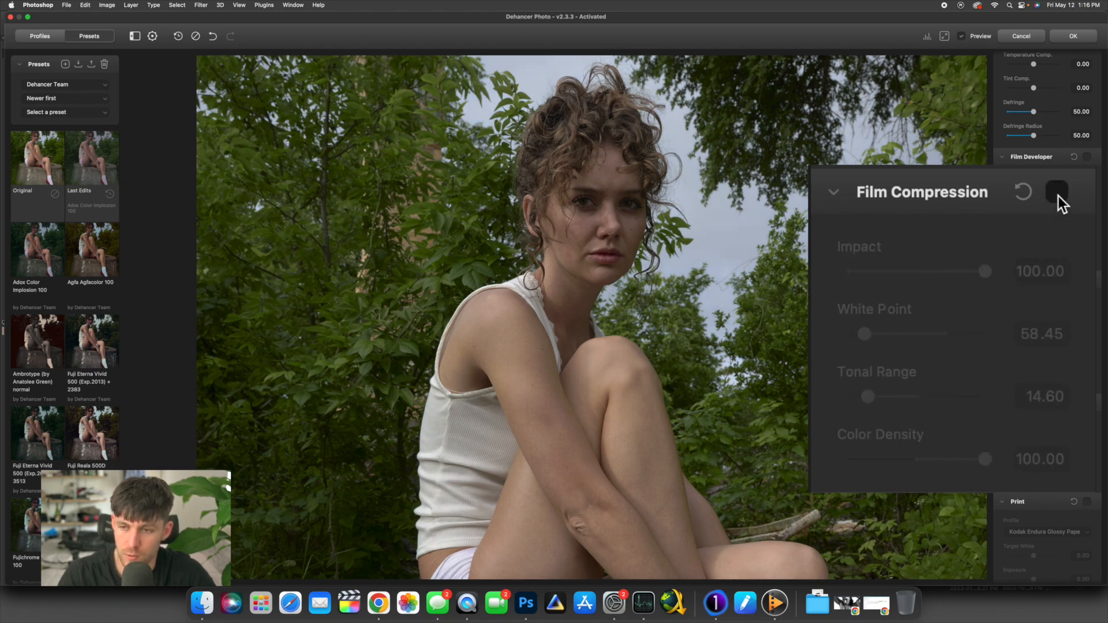
left_click(1087, 157)
left_click(1057, 194)
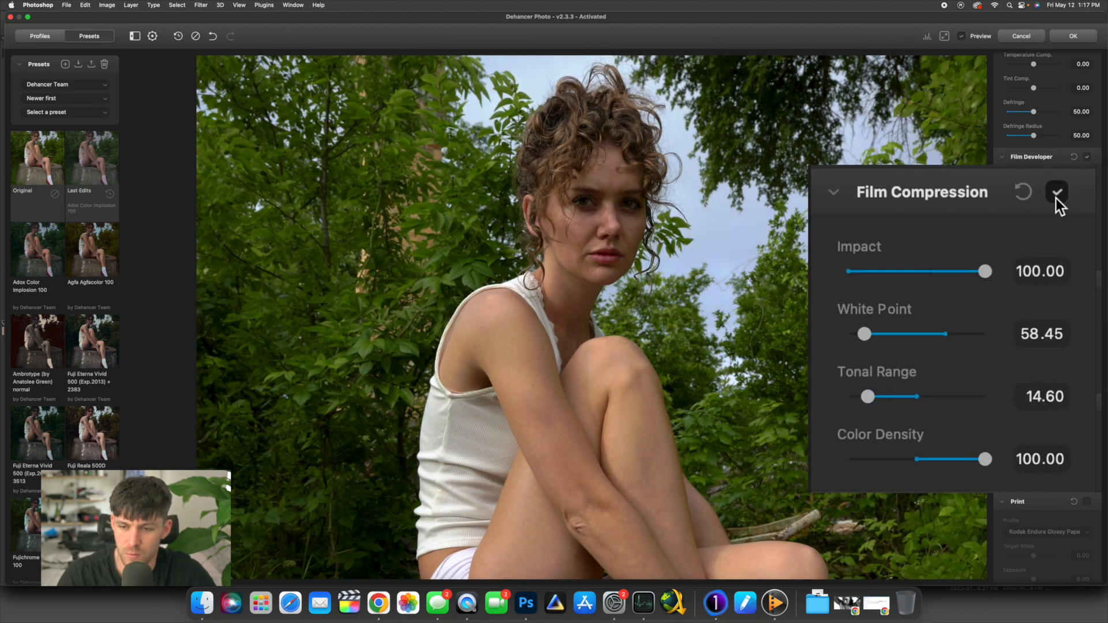
Step: Set the Expand section's Black Point to -3.82 and White Point to 92.45
left_click_drag(983, 271, 1002, 297)
scroll(987, 301, "down", 5)
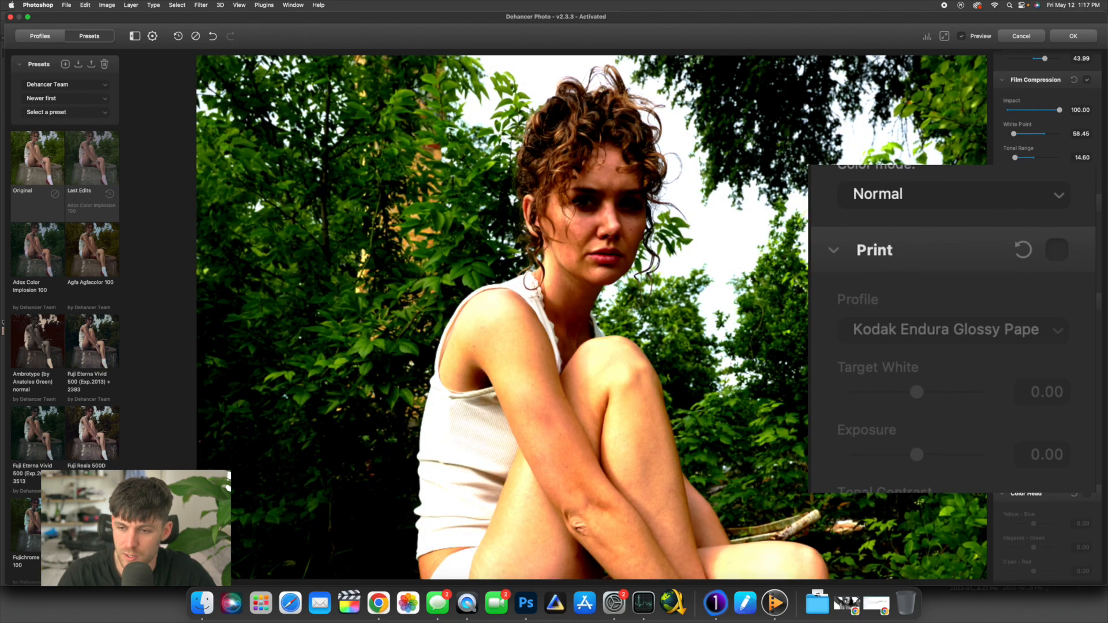
scroll(1044, 317, "up", 1)
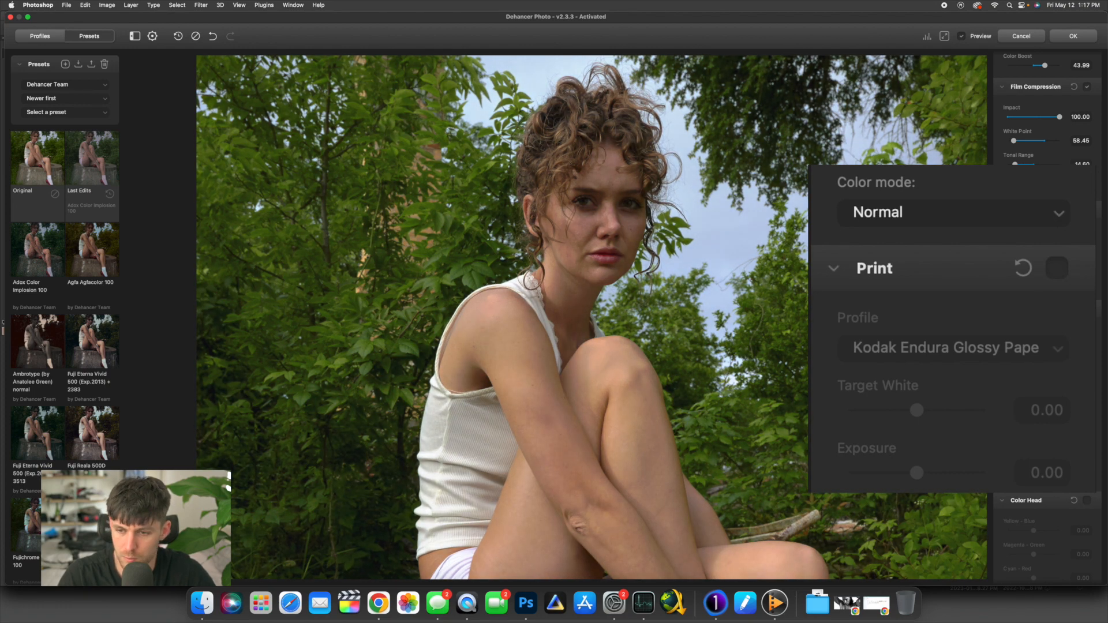
left_click(933, 166)
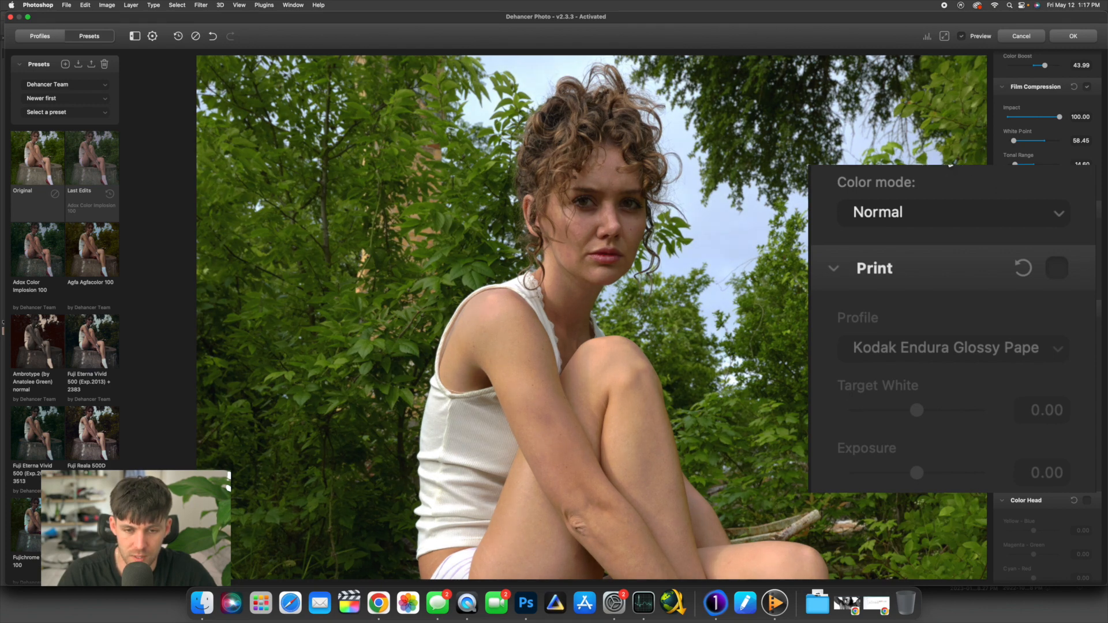
scroll(950, 166, "up", 10)
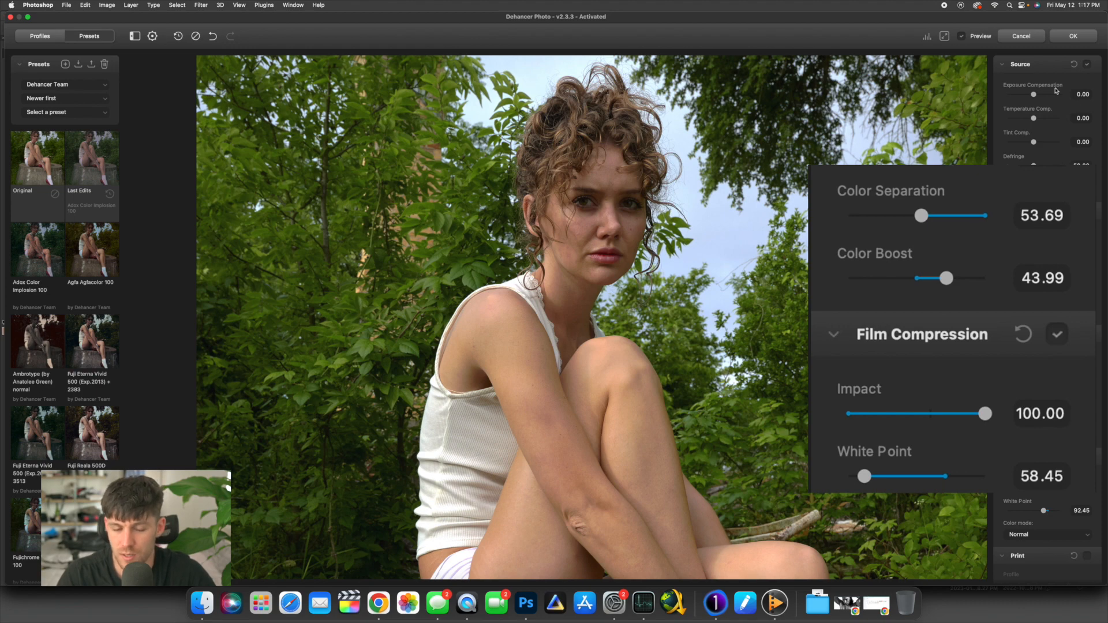
scroll(1044, 317, "down", 5)
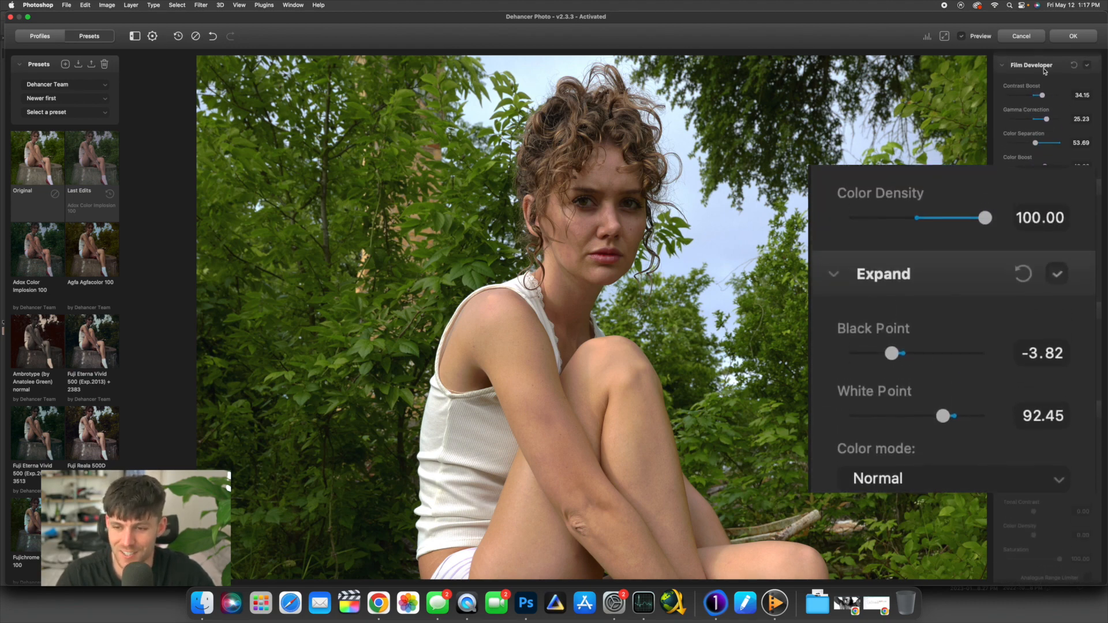
Step: Enable the Print section
scroll(974, 244, "down", 3)
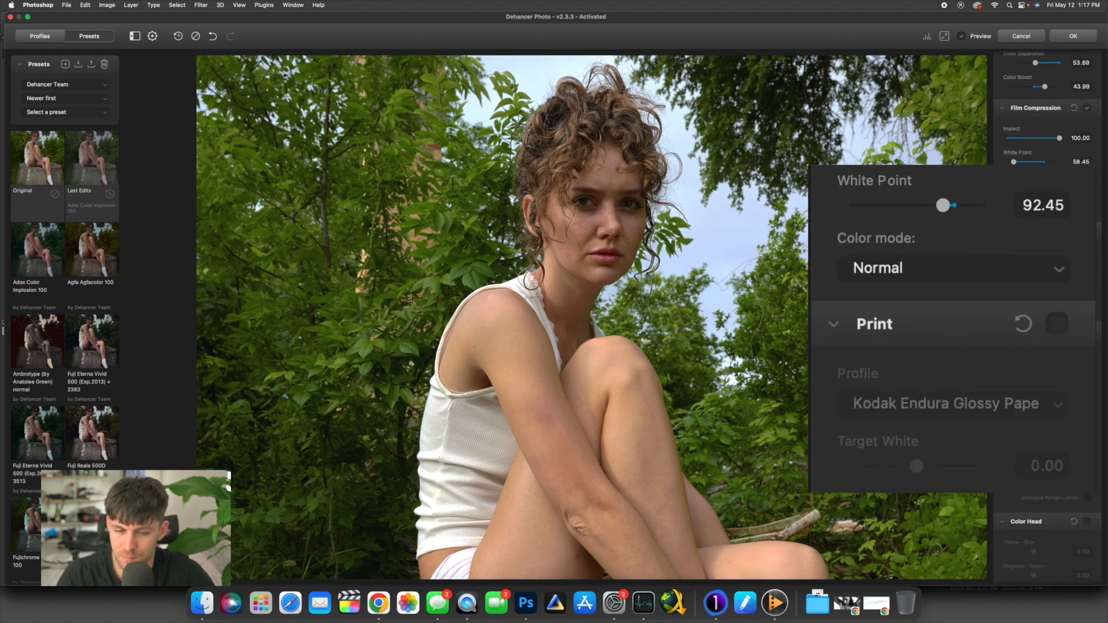
scroll(1044, 318, "down", 3)
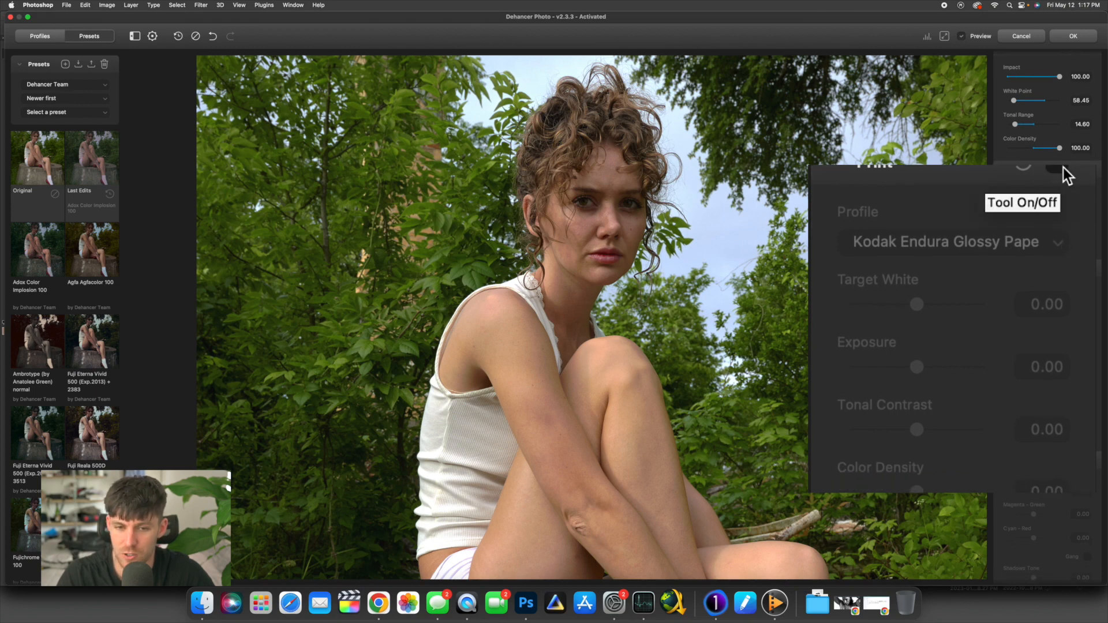
left_click(1063, 169)
scroll(1010, 179, "down", 5)
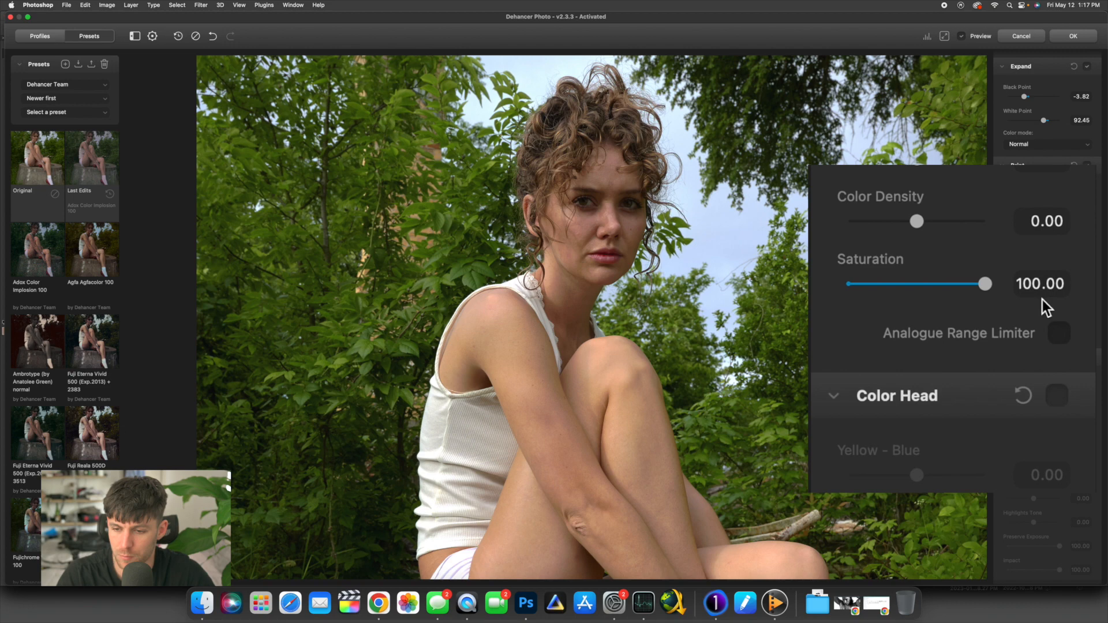
left_click(1061, 398)
scroll(941, 222, "down", 5)
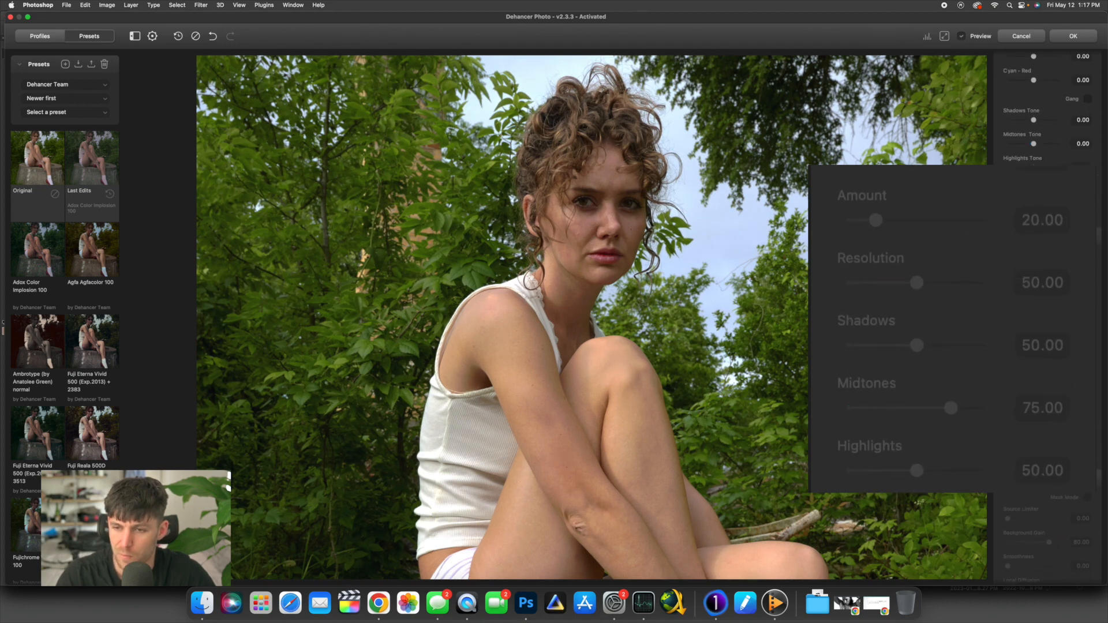
left_click(1062, 167)
scroll(941, 289, "up", 5)
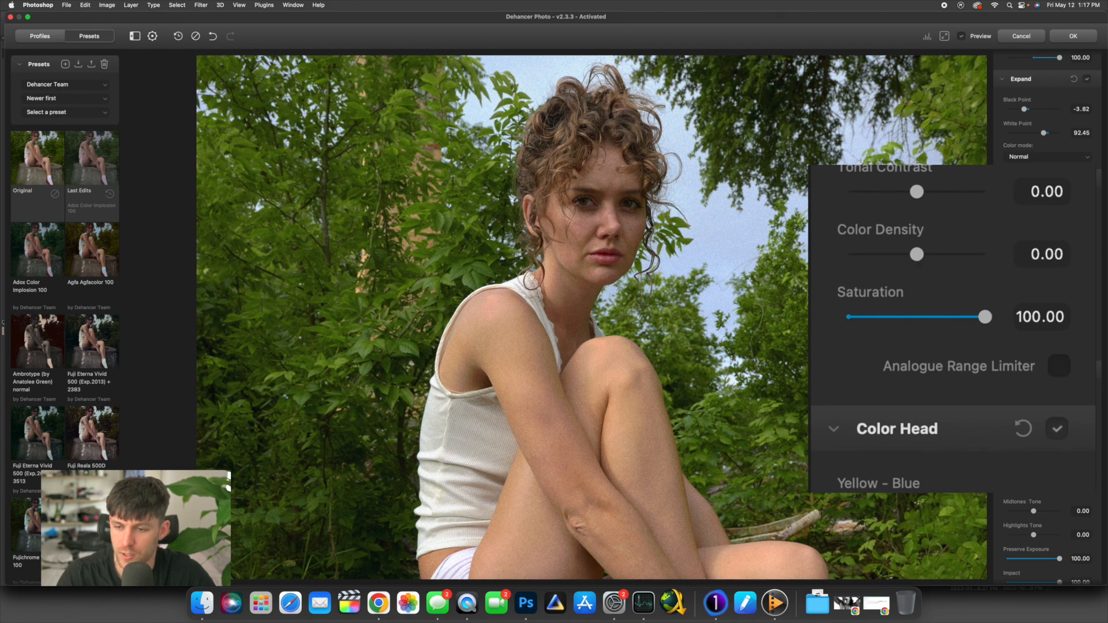
left_click(1062, 431)
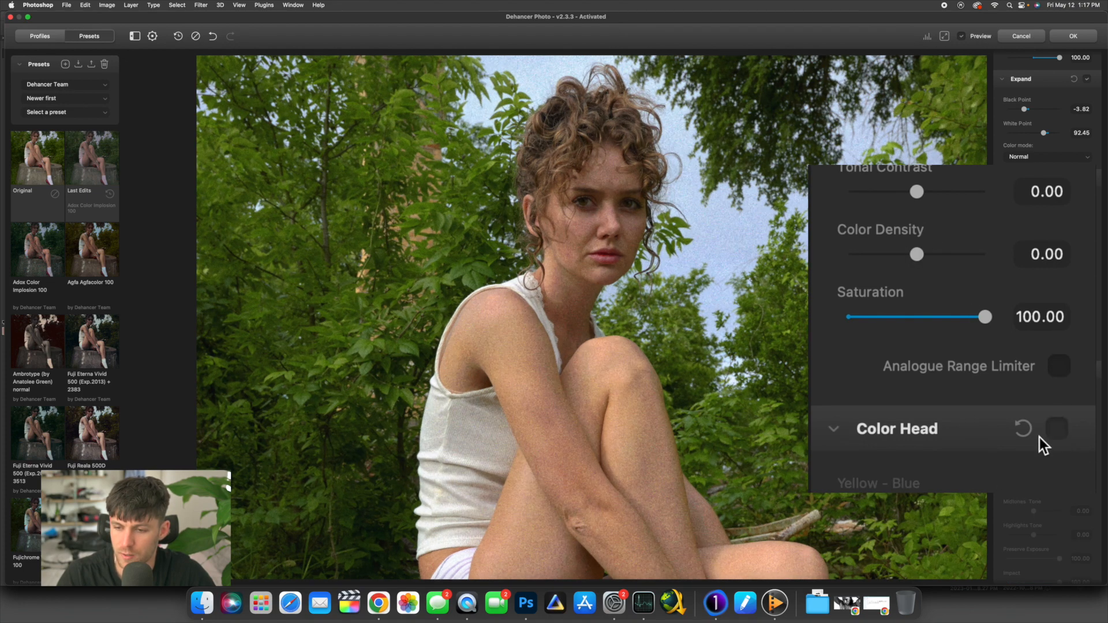
scroll(1039, 438, "down", 5)
left_click(1056, 276)
Step: Try the Cineon Film Log and Kodak 2383 Print Film profiles in the Print section
scroll(994, 207, "up", 4)
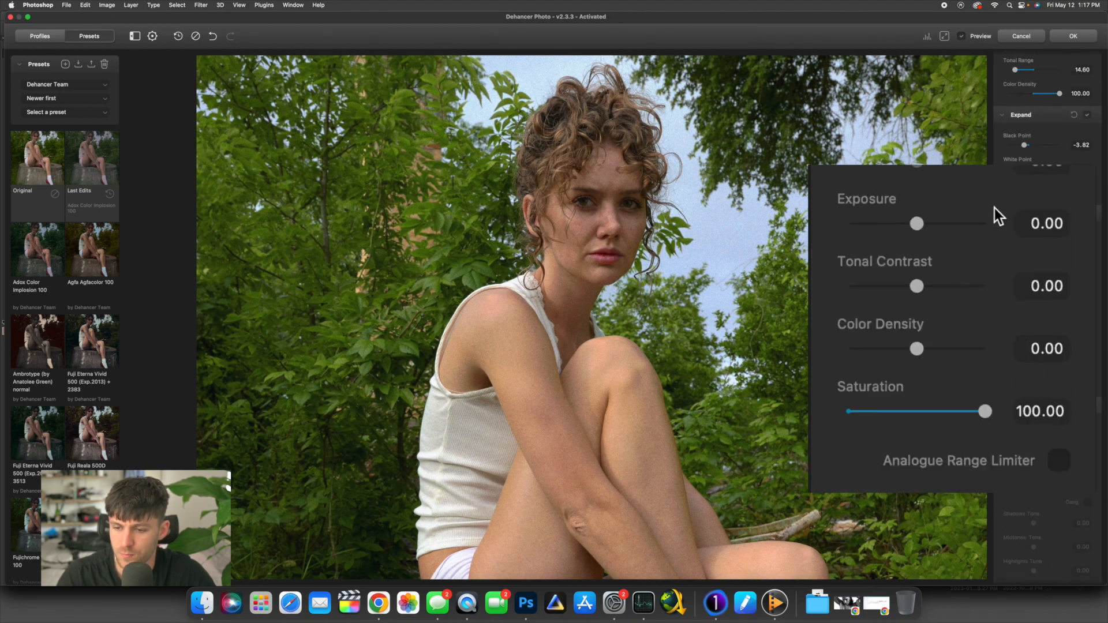
scroll(967, 410, "up", 3)
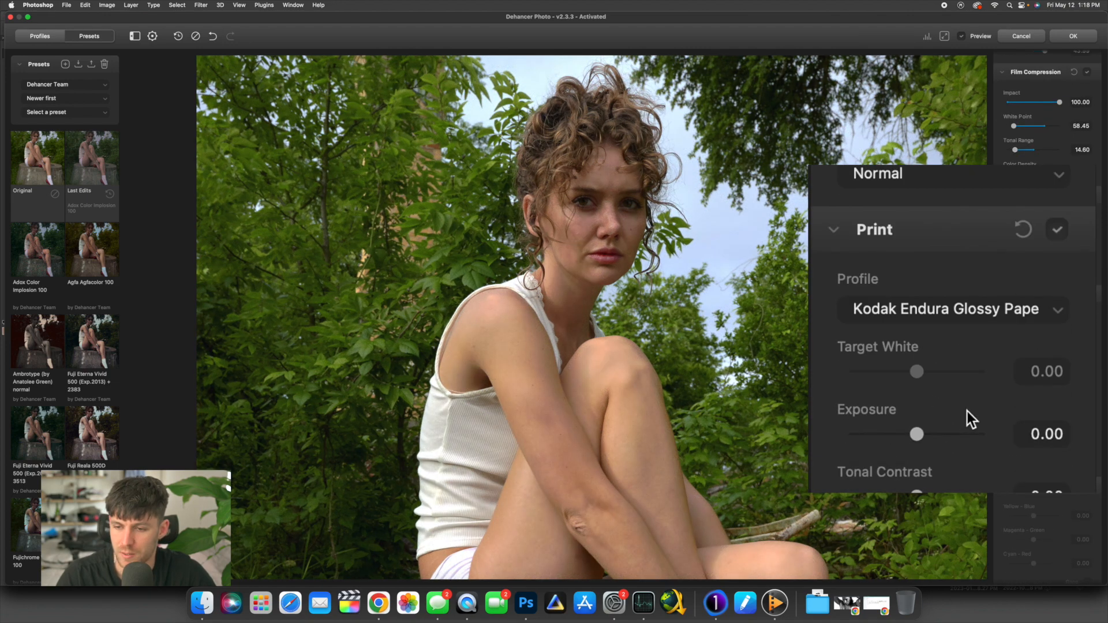
left_click(951, 312)
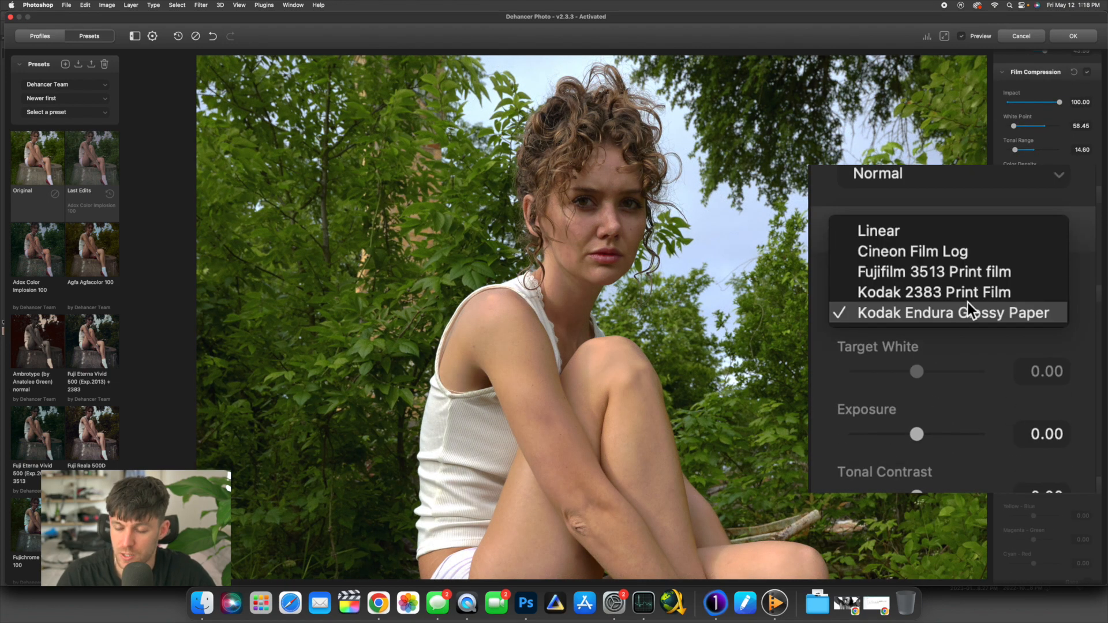
left_click(991, 251)
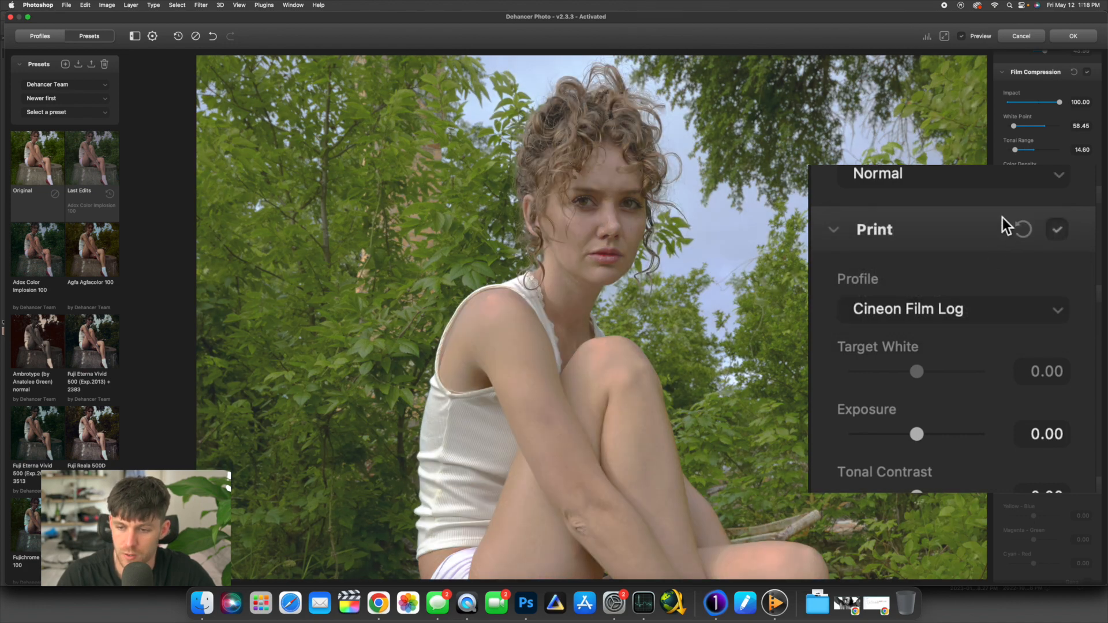
left_click(949, 306)
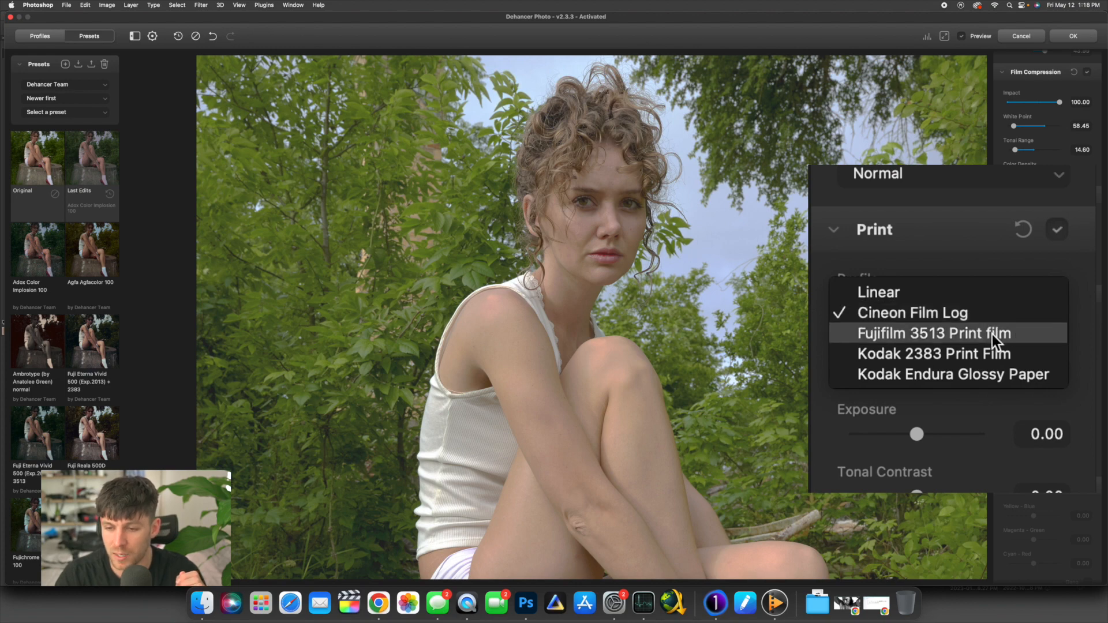
left_click(1013, 355)
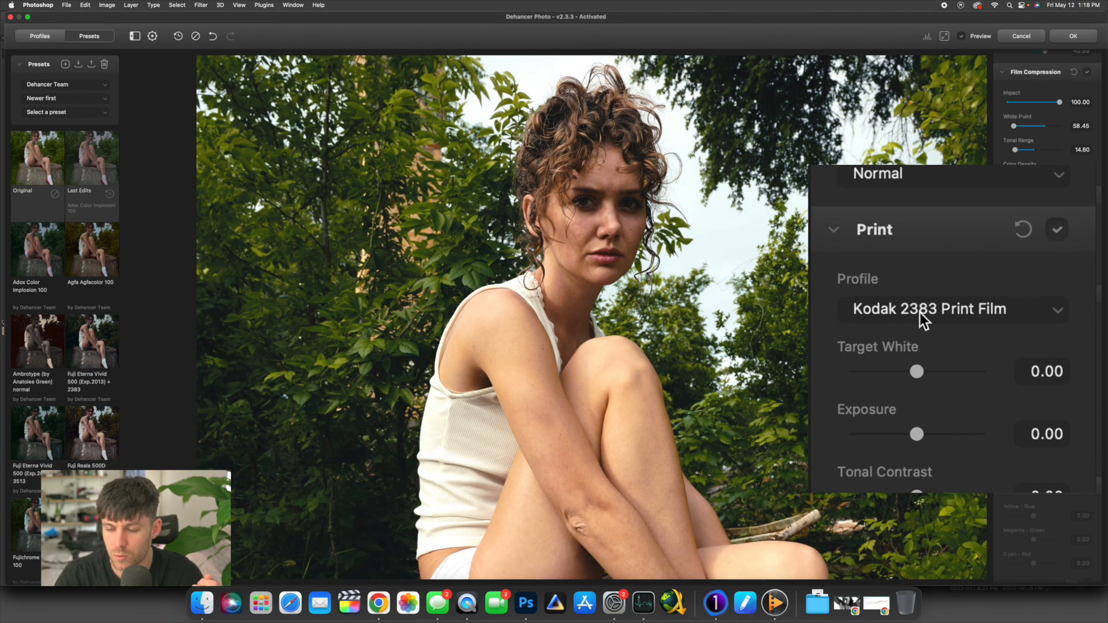
Step: Set the Print profile to Linear with Exposure 0.68 and Tonal Contrast 16.66, trying Color Density at 100.00 before resetting it to 0.00
left_click(960, 314)
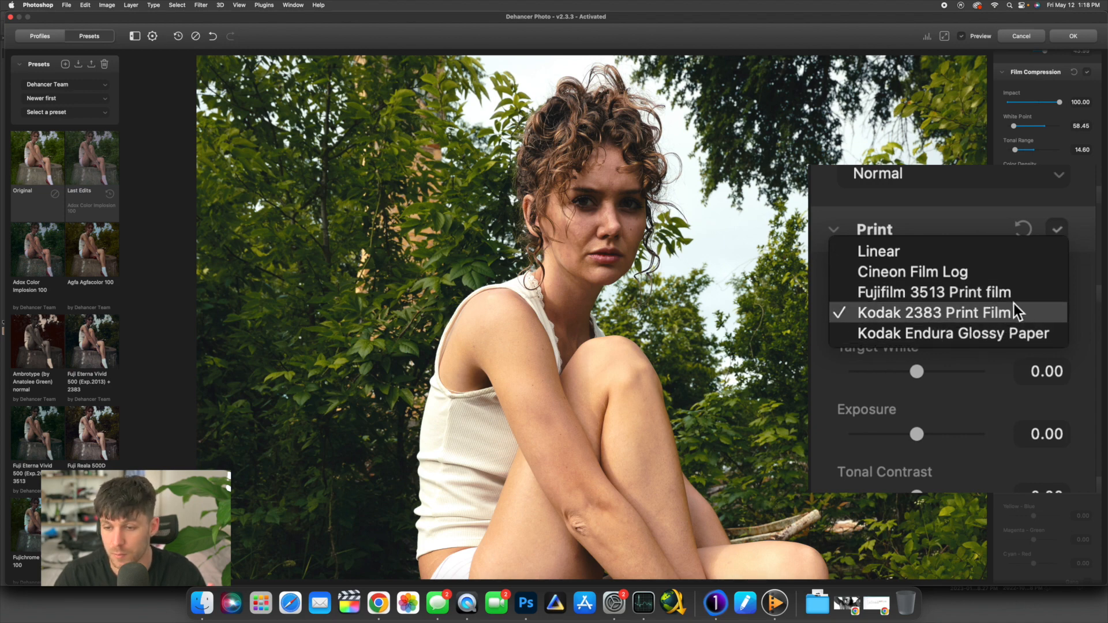
left_click(1006, 258)
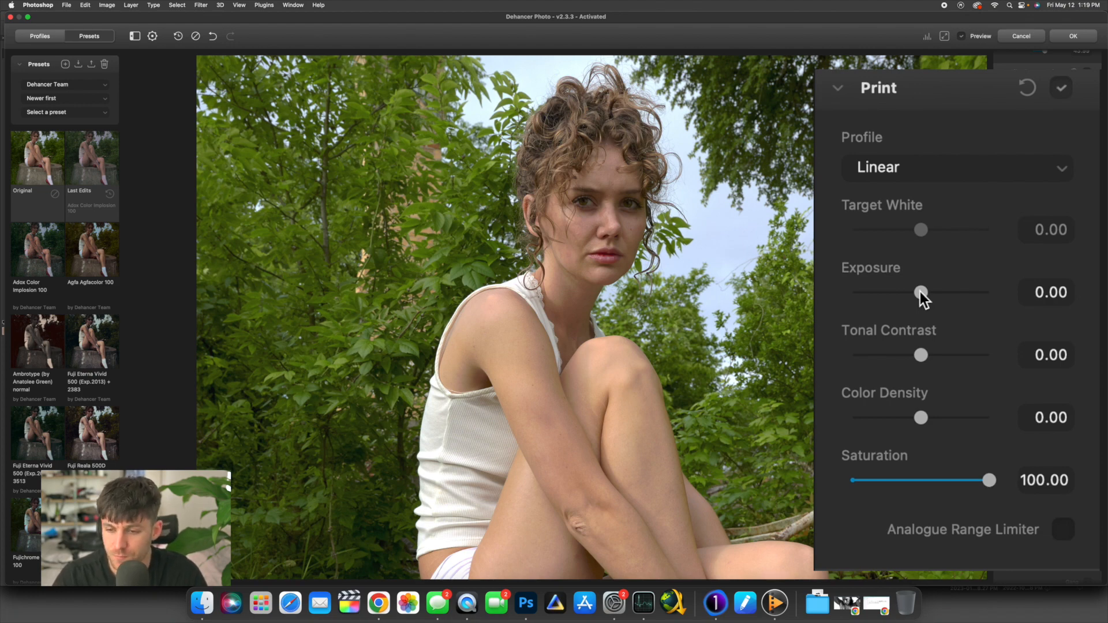
left_click_drag(922, 294, 937, 297)
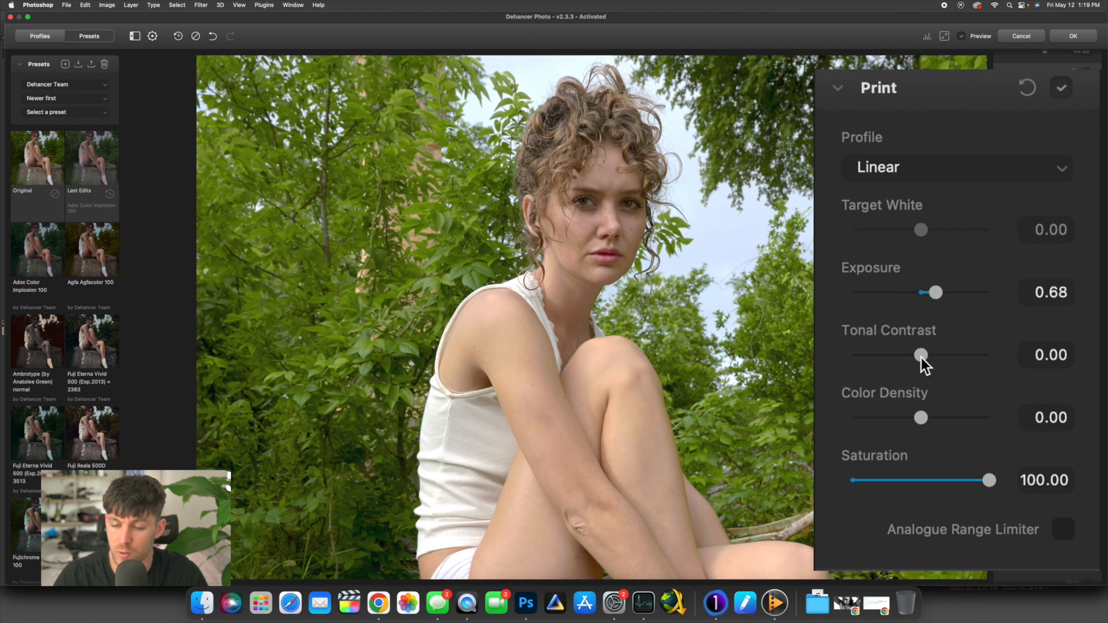
left_click_drag(919, 352, 1064, 388)
scroll(964, 370, "down", 1)
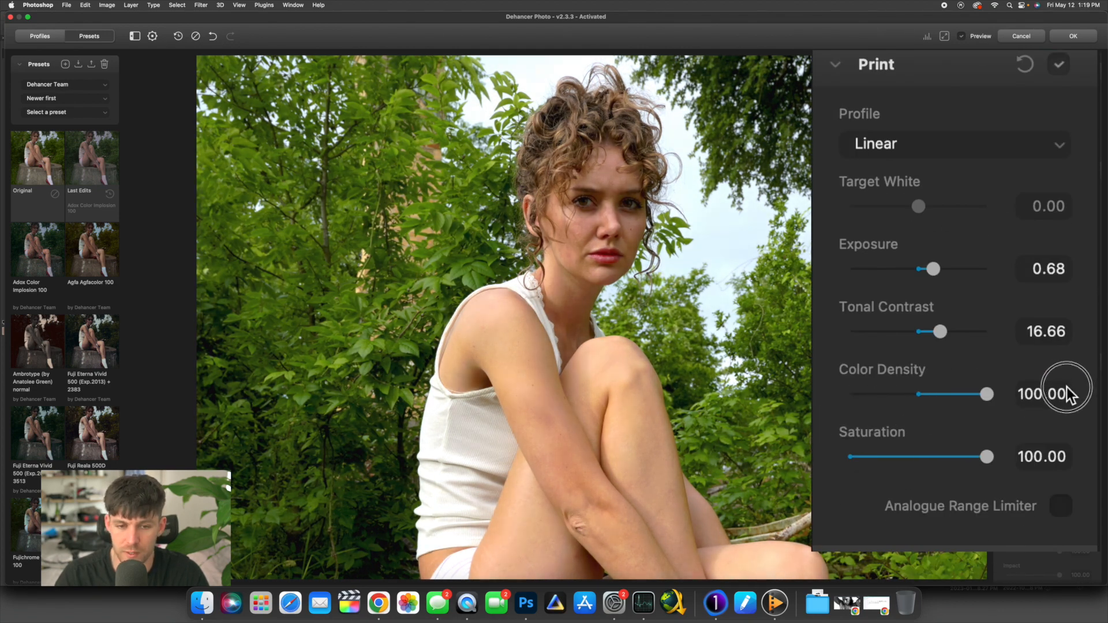
double_click(992, 395)
left_click(895, 143)
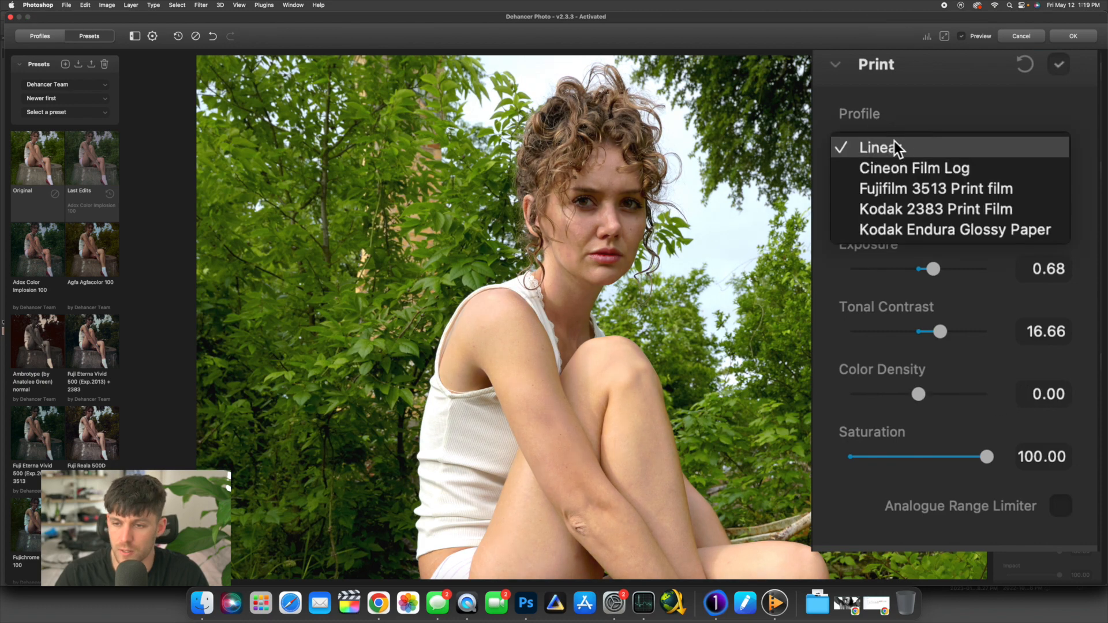
left_click(915, 145)
Step: Collapse the Print section and switch it off, and enable Color Head
left_click(1046, 66)
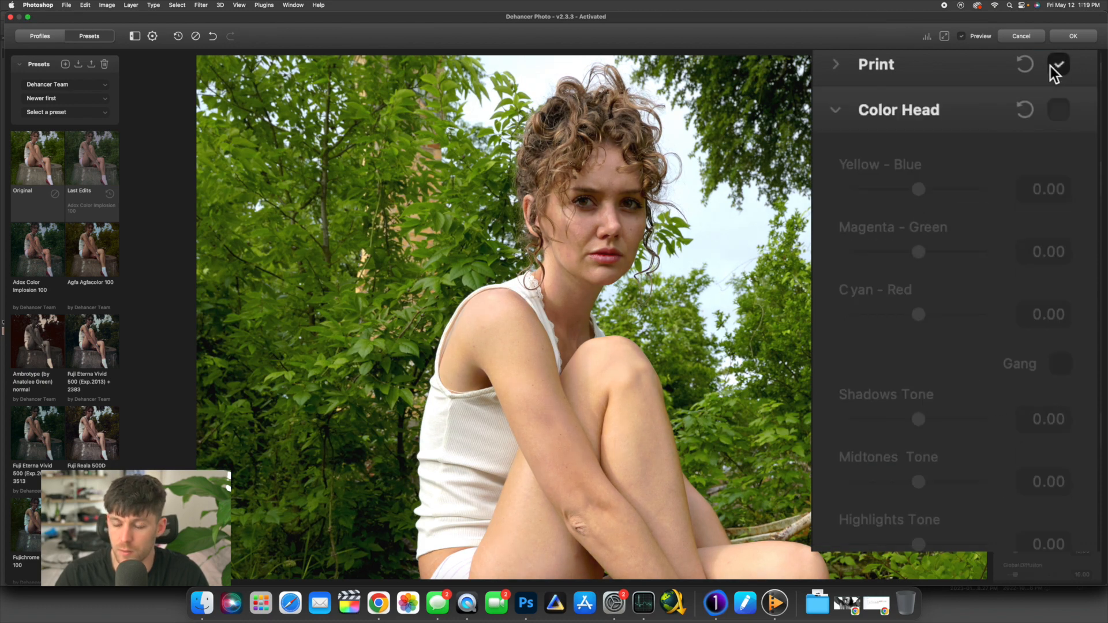
left_click(1052, 66)
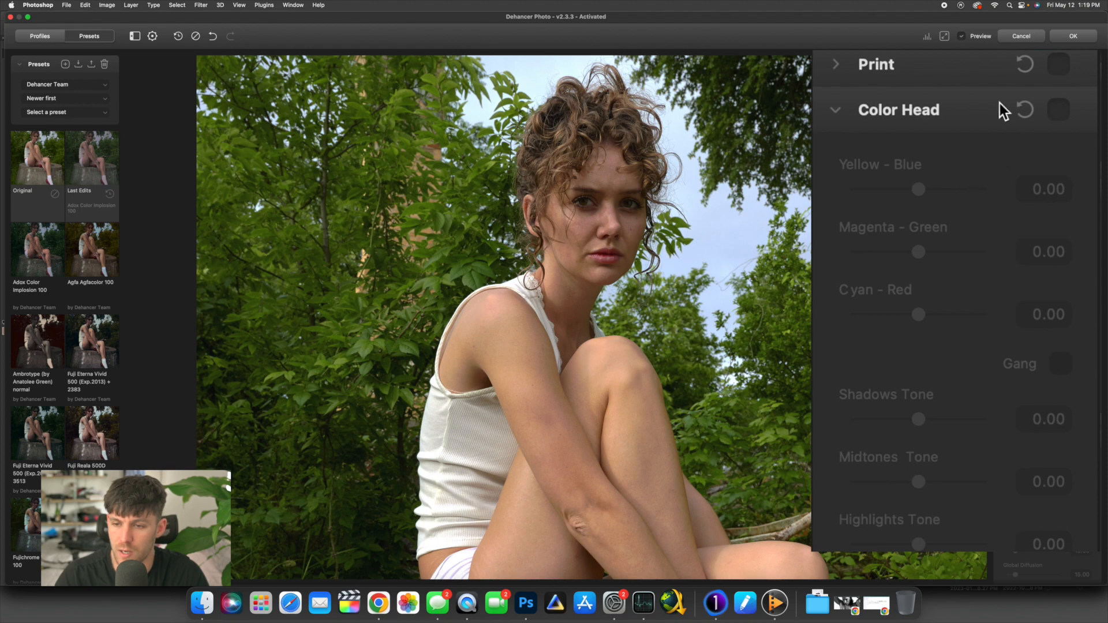
left_click(1058, 110)
scroll(980, 186, "down", 6)
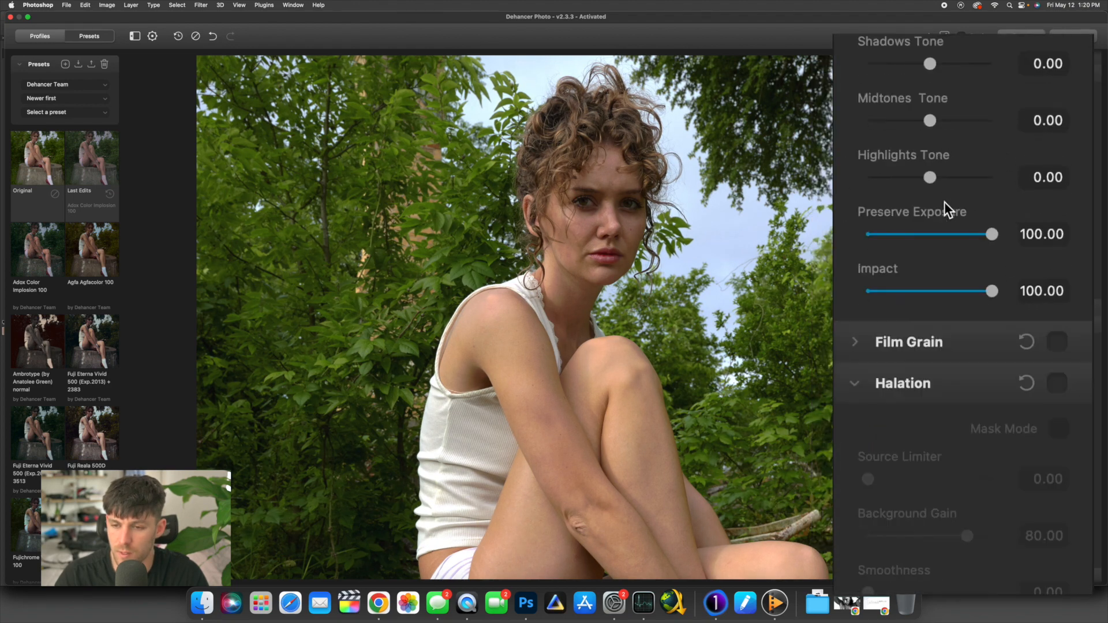
scroll(957, 247, "up", 5)
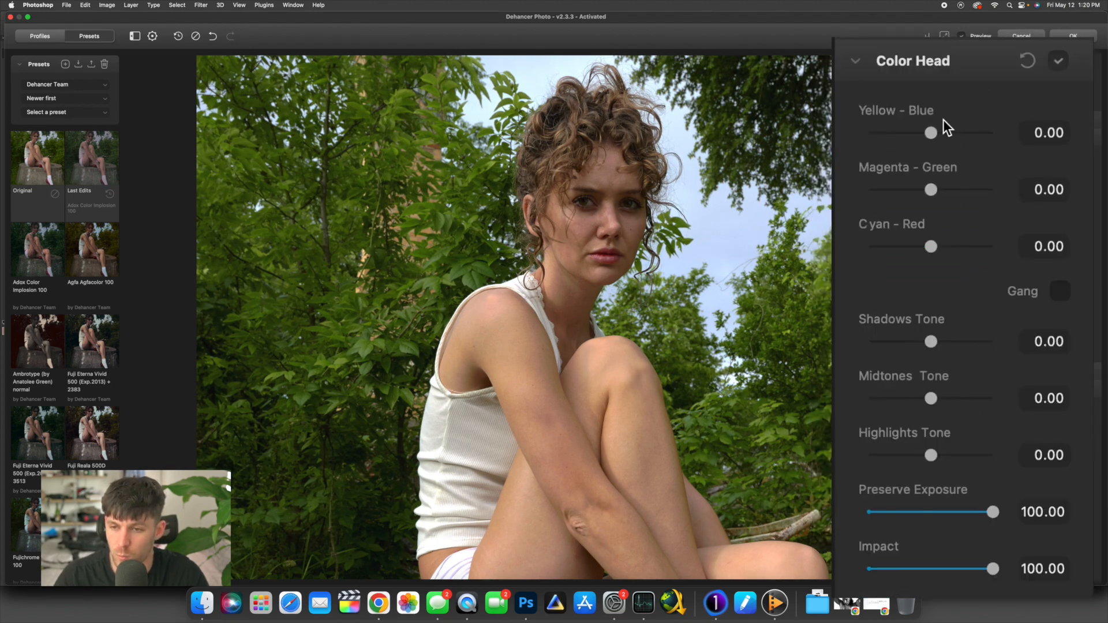
Step: Set Color Head's Yellow - Blue to -4.92, Magenta - Green to 0.09 and Cyan - Red to 1.24
left_click_drag(930, 133, 922, 134)
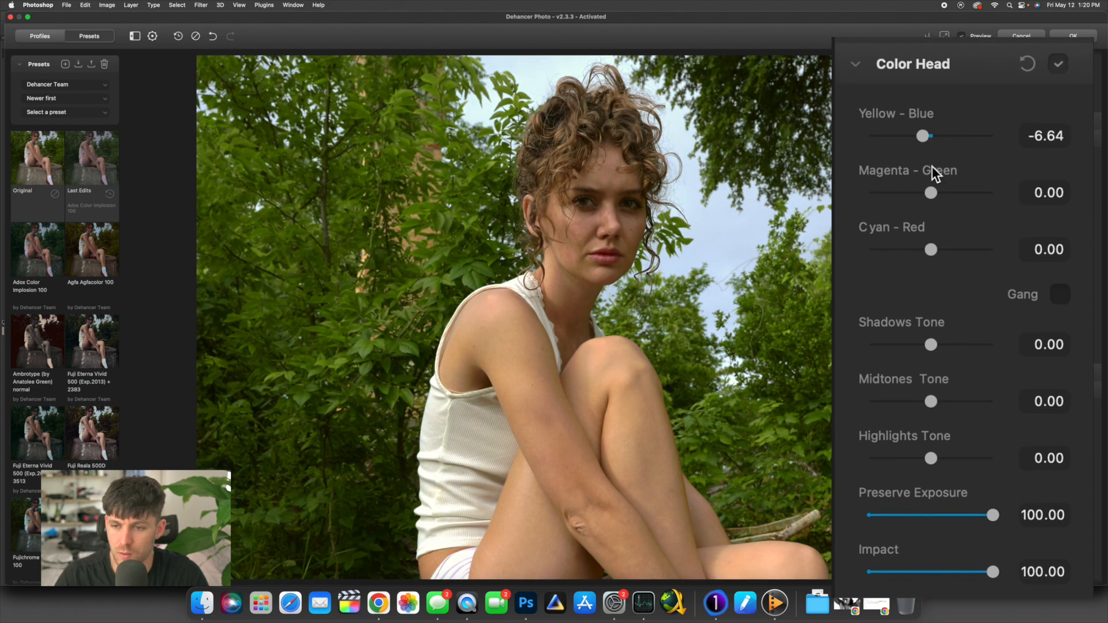
mouse_move(930, 192)
left_mouse_down()
mouse_move(947, 188)
mouse_move(931, 194)
left_mouse_up()
left_click_drag(922, 136, 923, 136)
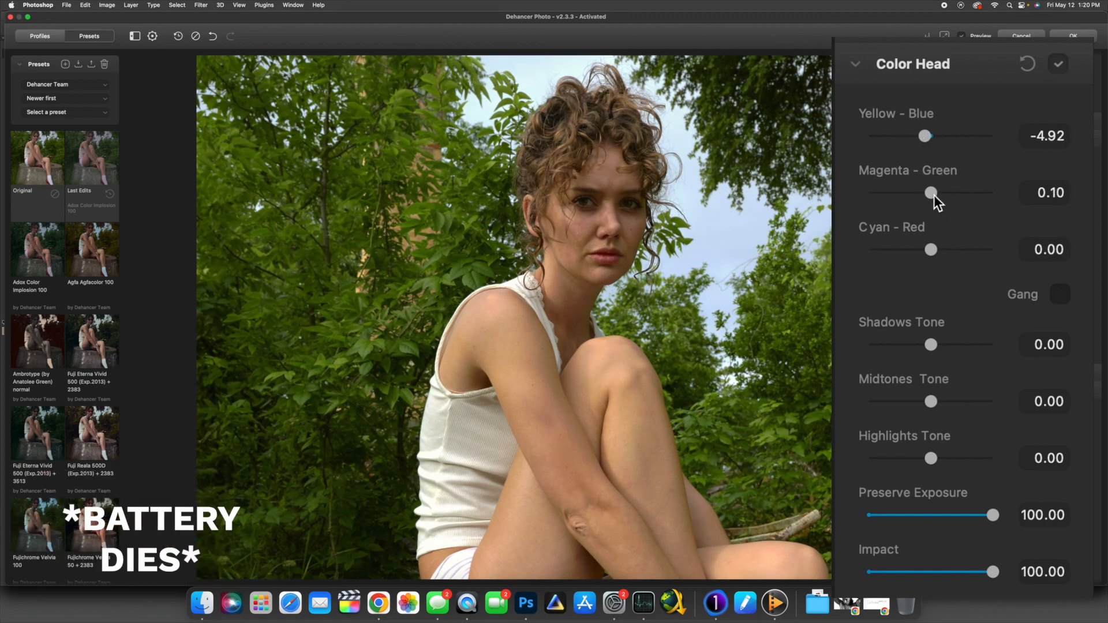
left_click_drag(934, 195, 930, 197)
left_click_drag(937, 248, 932, 251)
scroll(943, 335, "down", 5)
scroll(943, 336, "up", 5)
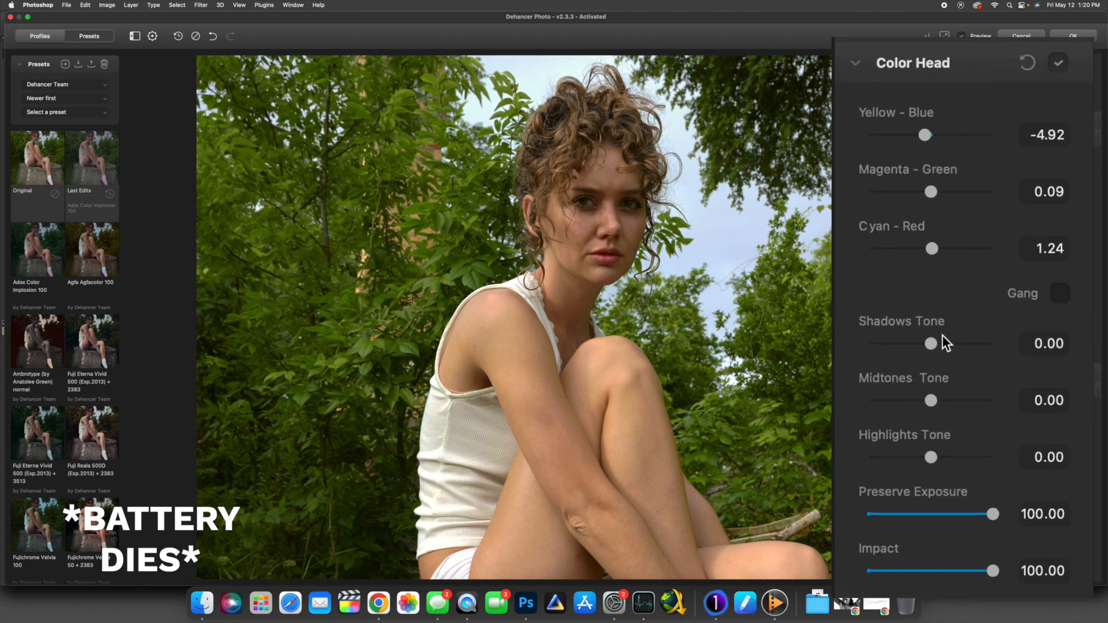
Step: Expand and enable Film Grain, and set its Amount to 29.51 and Resolution to 25.90
left_click(886, 87)
left_click(1066, 79)
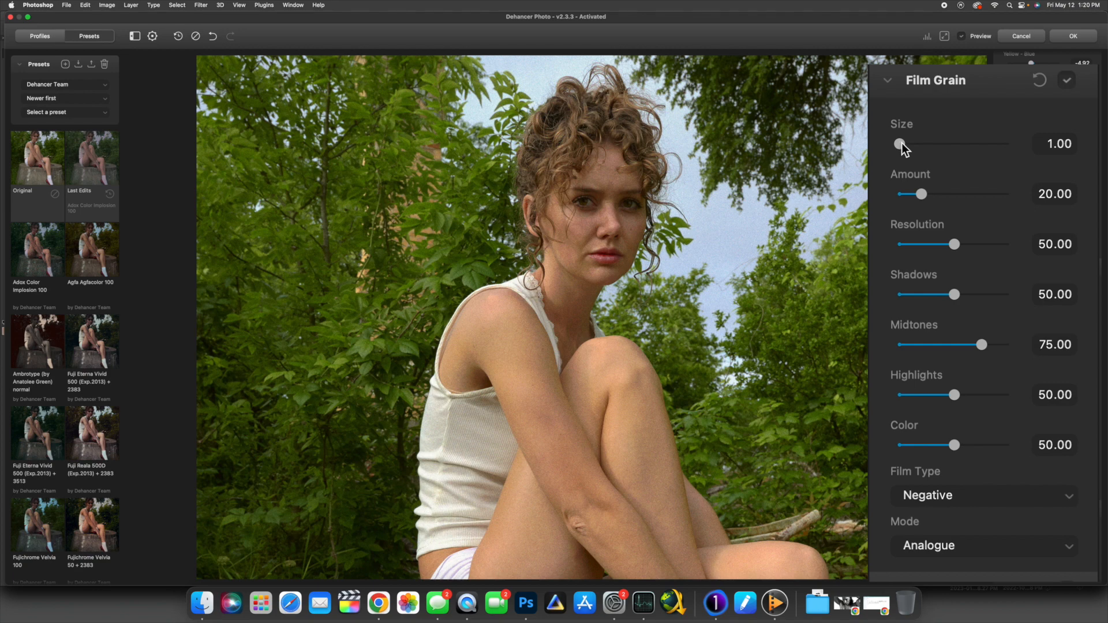
mouse_move(900, 143)
left_mouse_down()
mouse_move(931, 145)
mouse_move(900, 153)
left_mouse_up()
left_click_drag(923, 194, 912, 193)
left_click_drag(955, 247, 927, 244)
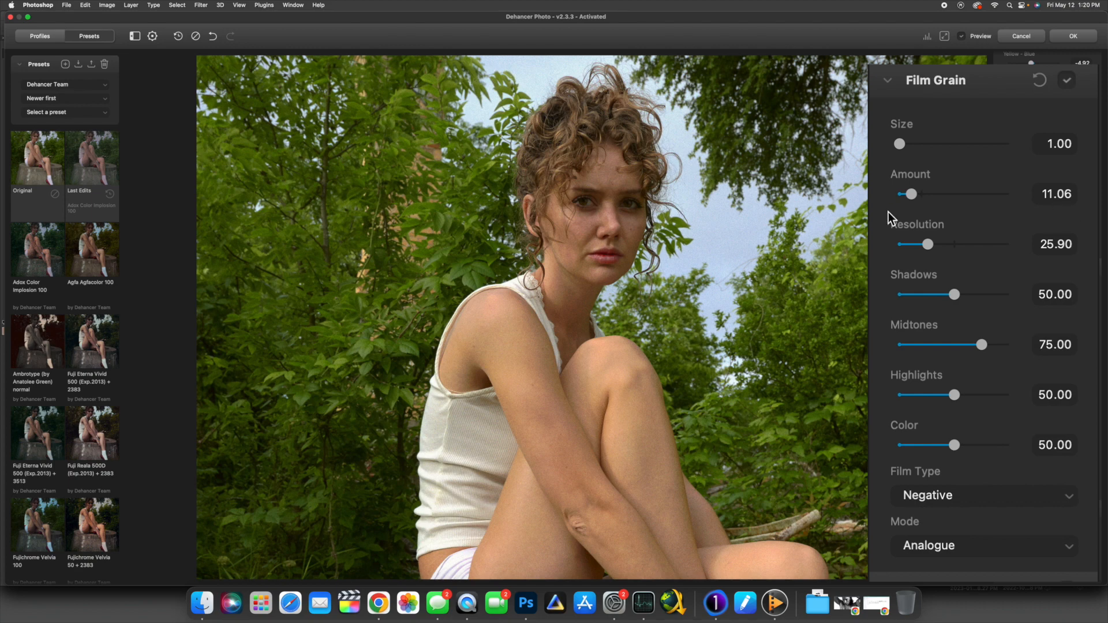
left_click_drag(915, 196, 934, 199)
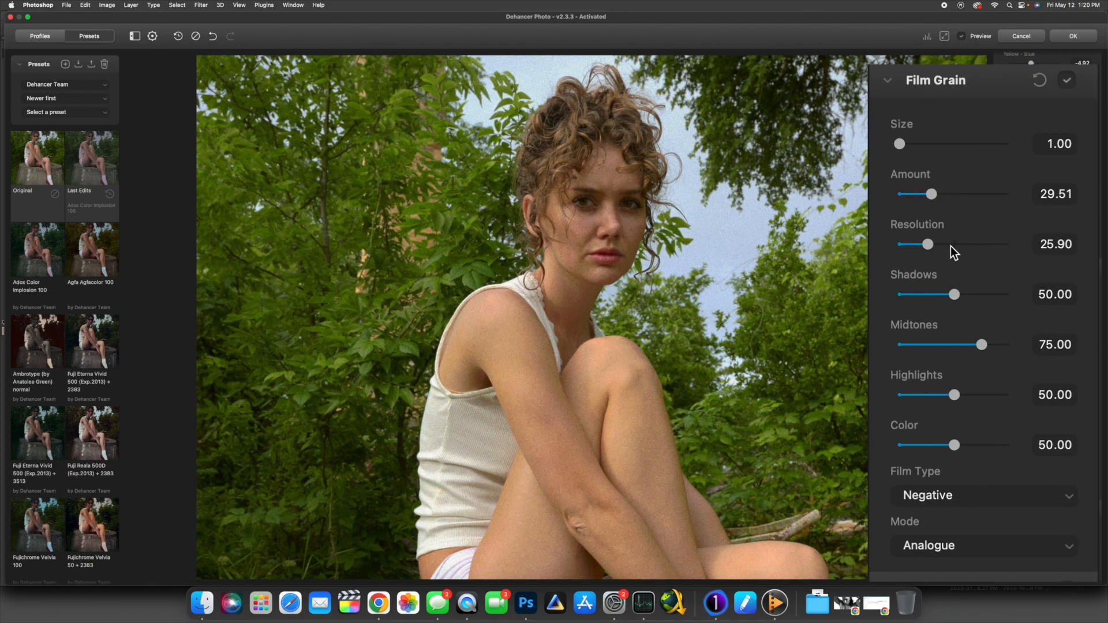
Step: Set the Film Grain Size to 1.11, Midtones to 64.31 and Highlights to 49.00
left_click_drag(899, 144, 904, 144)
left_click(1059, 149)
left_click_drag(903, 144, 898, 148)
scroll(898, 165, "down", 5)
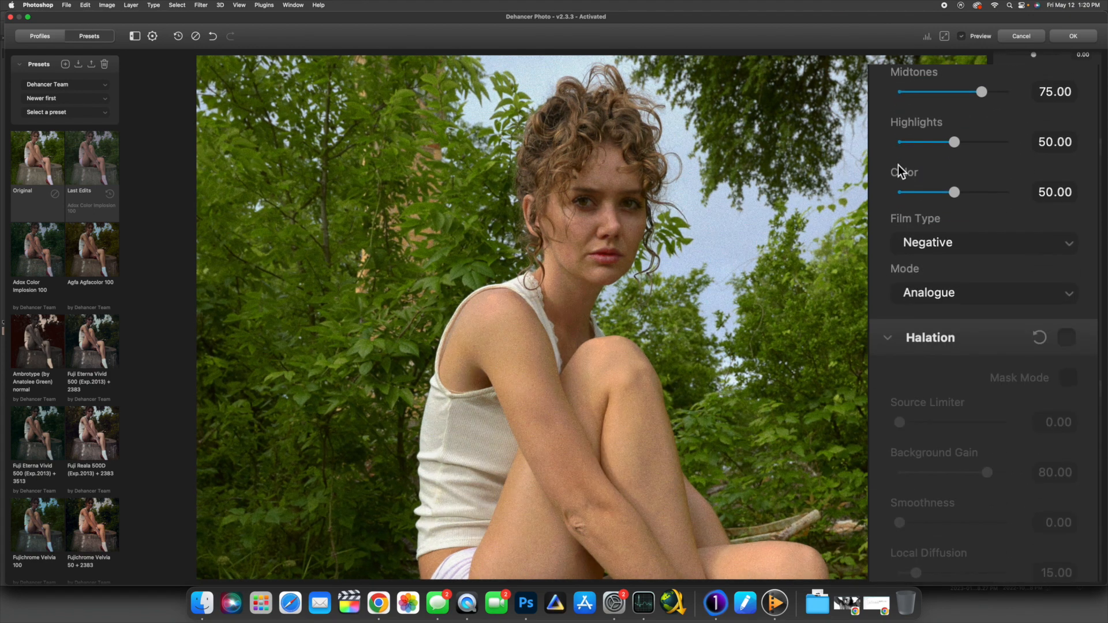
scroll(898, 165, "down", 5)
scroll(897, 165, "up", 6)
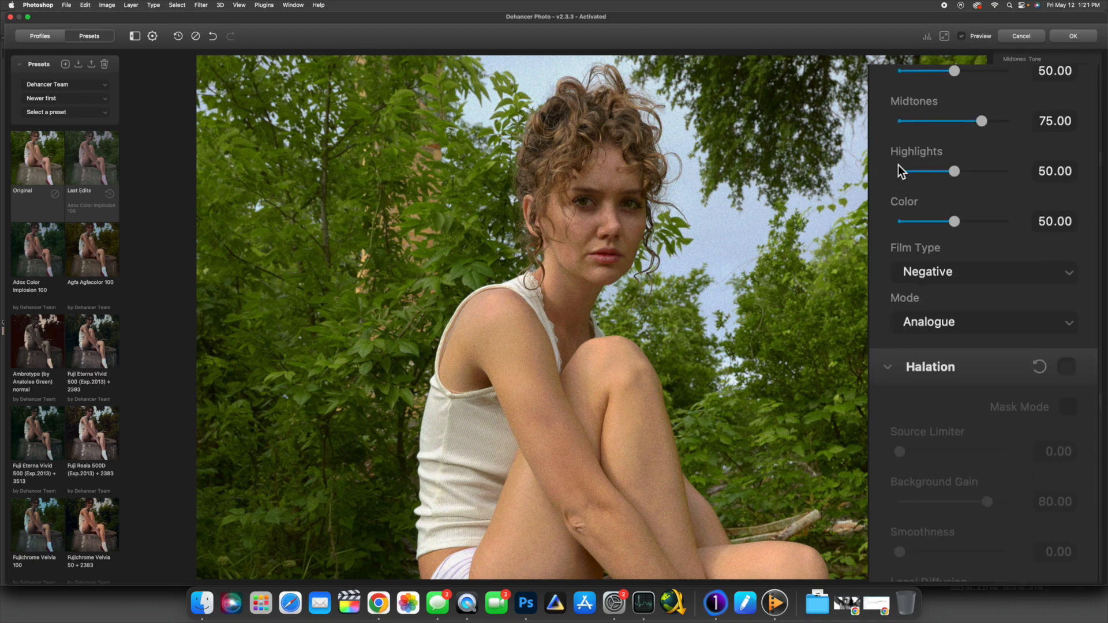
left_click_drag(954, 170, 967, 171)
Step: Set Color Head's Shadows Tone to -19.67, Yellow - Blue to -11.90, Magenta - Green to -5.88 and Cyan - Red to 7.02
scroll(1048, 256, "up", 5)
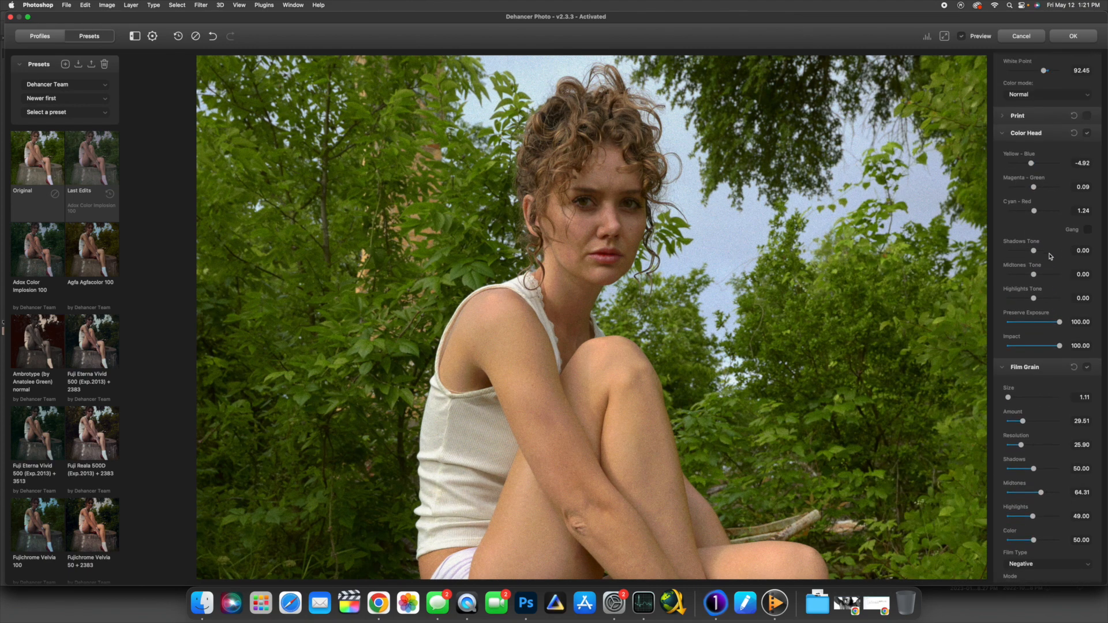
scroll(1049, 255, "up", 1)
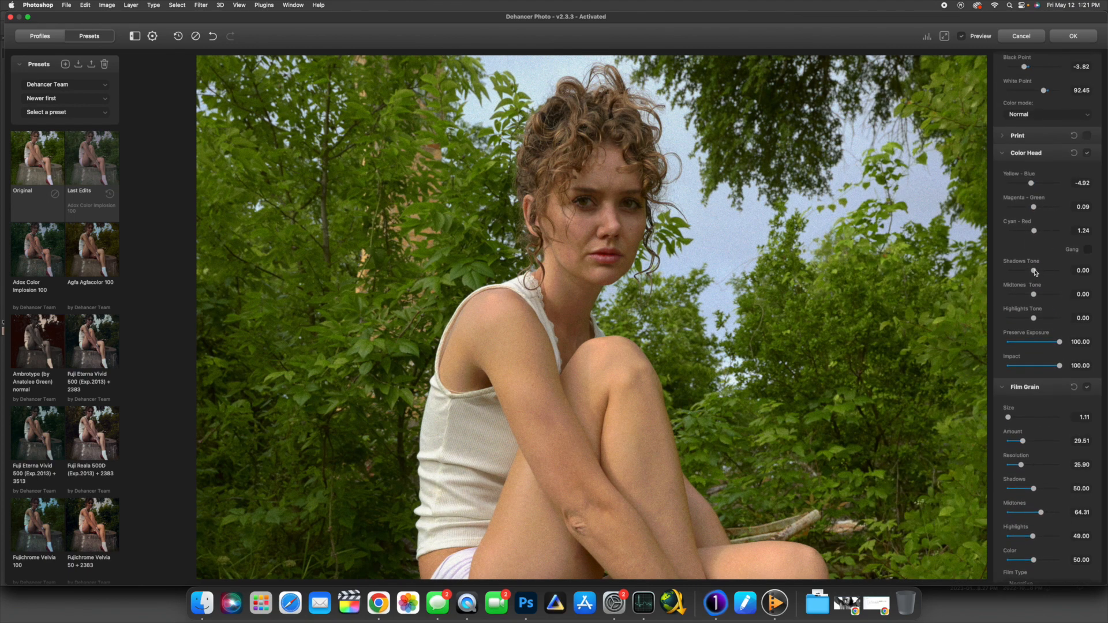
left_click_drag(1035, 273, 1028, 272)
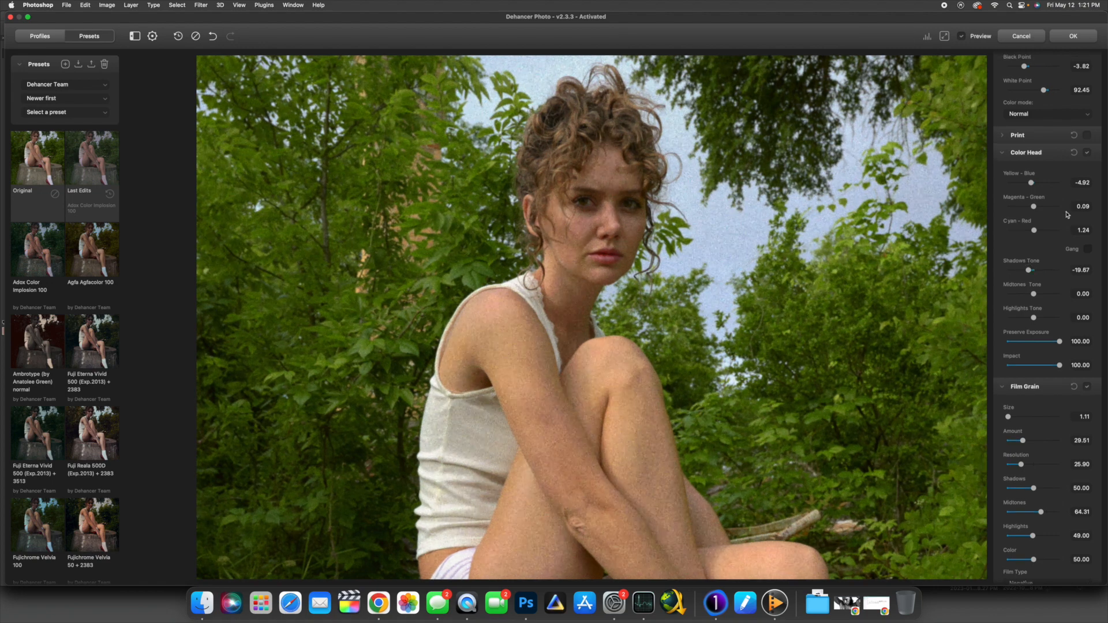
left_click_drag(1032, 183, 1037, 232)
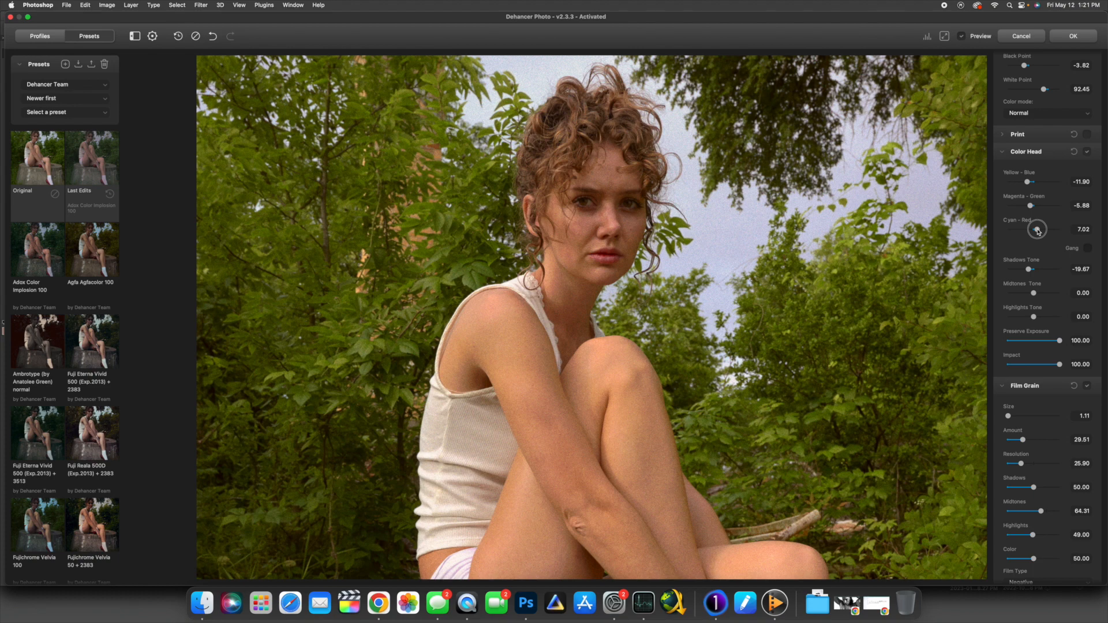
Step: With the whole image in view, set Color Head's Cyan - Red to -9.89 and Yellow - Blue to -0.15, and reset Magenta - Green to 0.00
left_click(945, 37)
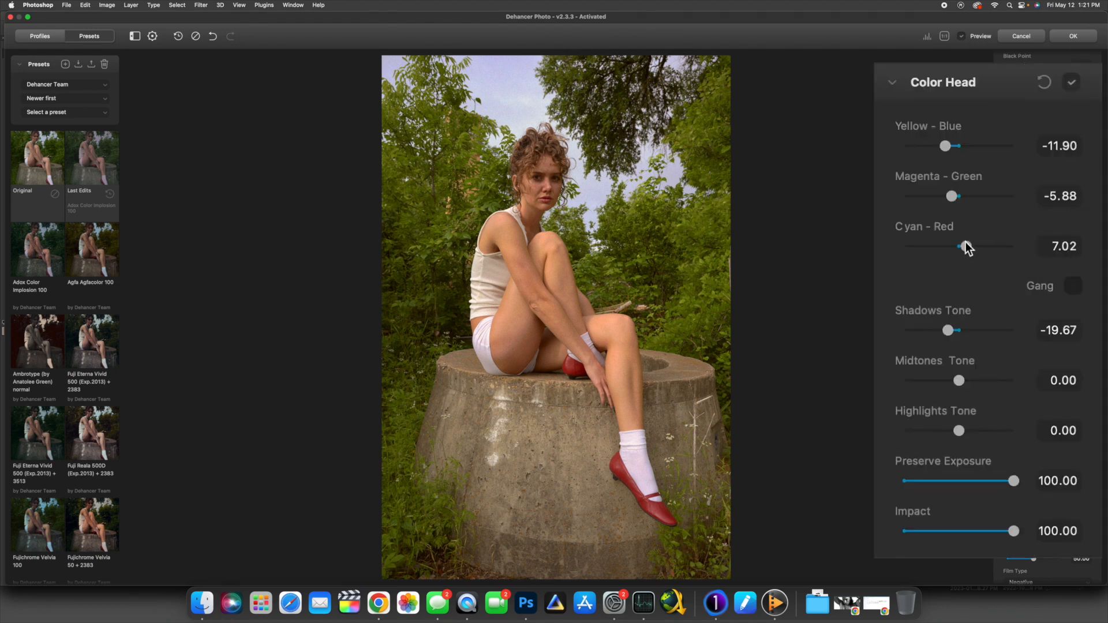
left_click_drag(965, 242, 949, 246)
left_click_drag(954, 198, 957, 188)
double_click(957, 188)
left_click_drag(947, 141, 957, 143)
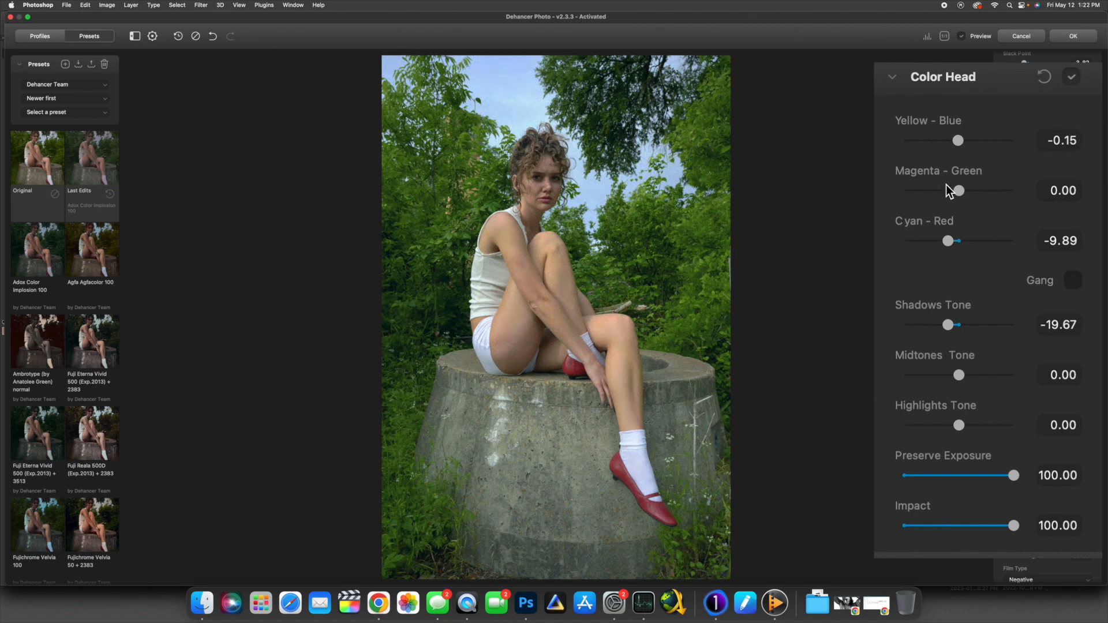
Step: Set Color Head's Magenta - Green to -7.81, Cyan - Red to -7.69, Highlights Tone to -37.50 and Midtones Tone to -5.83
left_click_drag(955, 189, 950, 191)
left_click_drag(947, 241, 951, 241)
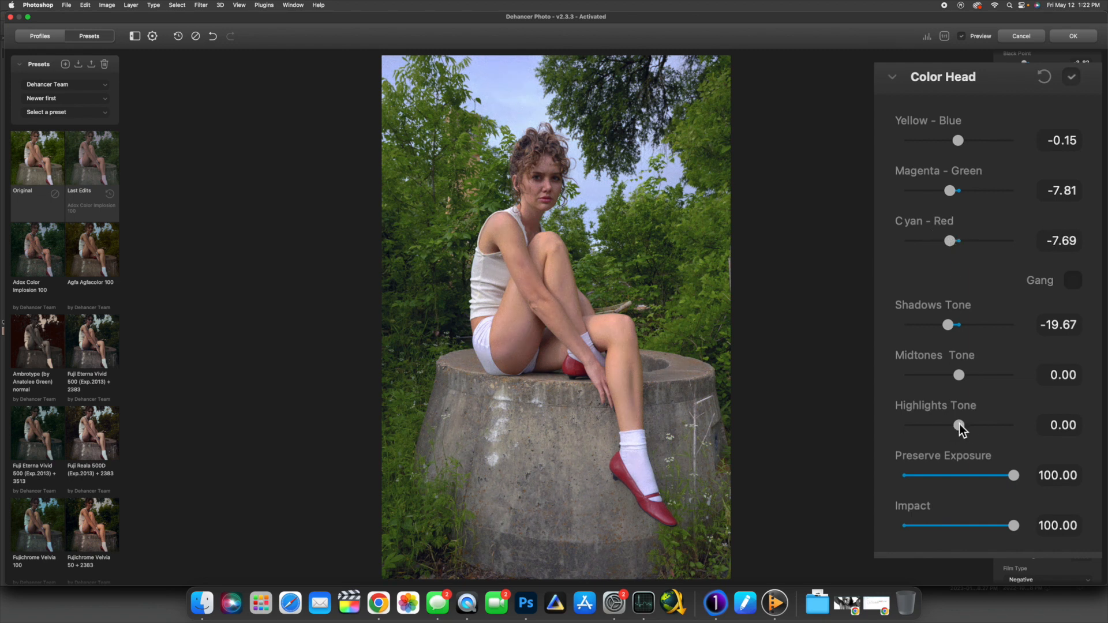
left_click_drag(958, 424, 938, 430)
mouse_move(958, 376)
left_mouse_down()
mouse_move(978, 376)
mouse_move(955, 380)
left_mouse_up()
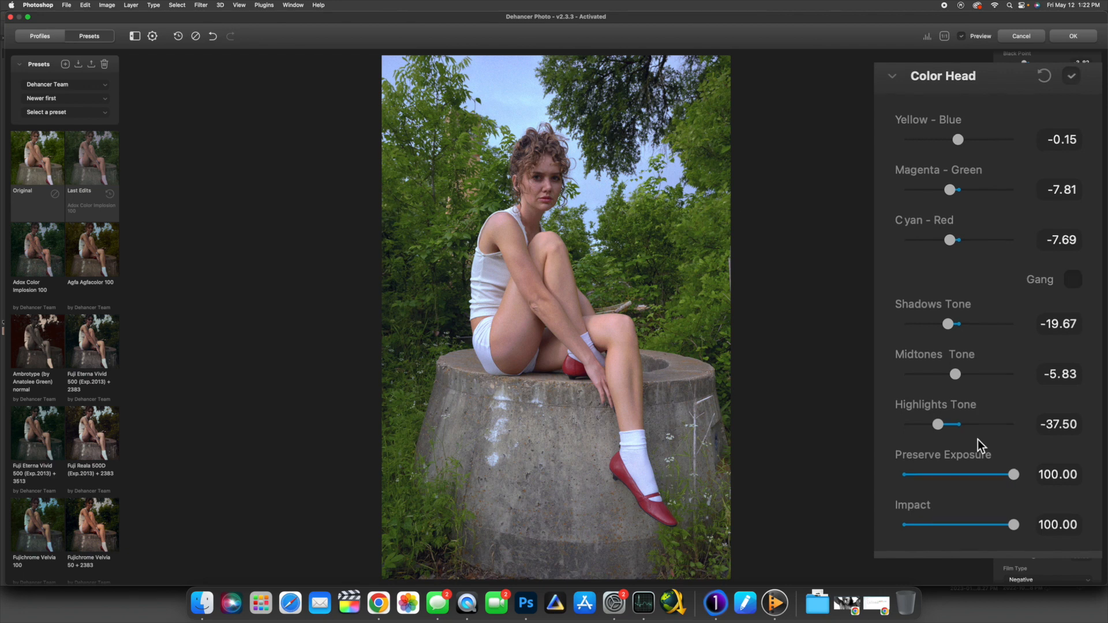
Step: Enable Halation, set its Source Limiter to 1.54, and inspect the edges of the model up close
scroll(977, 438, "down", 10)
scroll(984, 432, "down", 10)
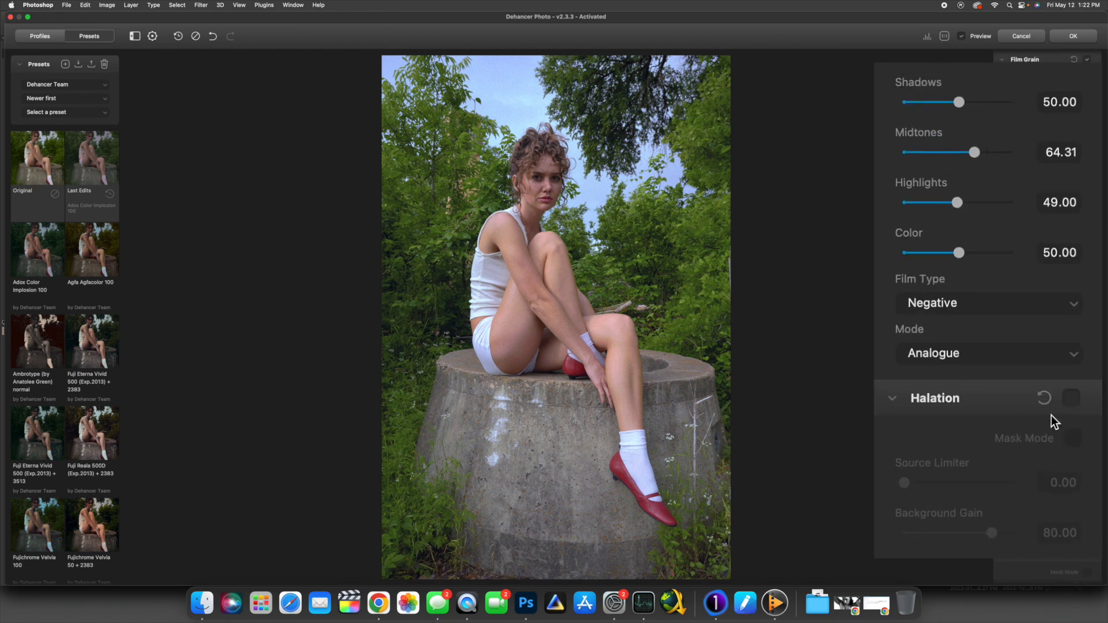
left_click(1072, 397)
scroll(1009, 496, "down", 6)
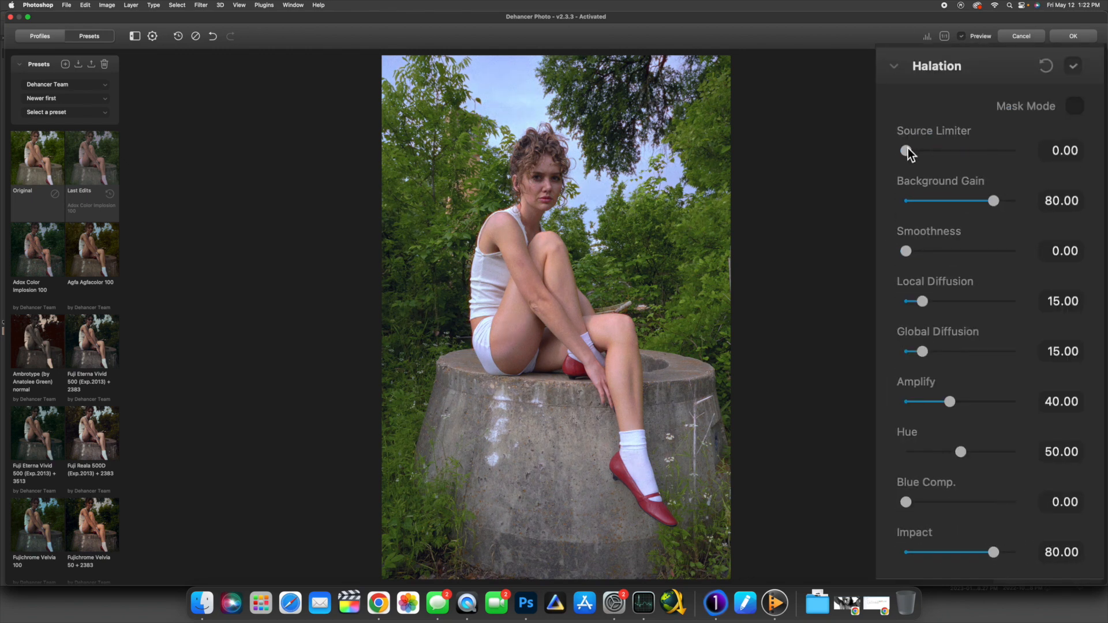
left_click_drag(906, 150, 907, 150)
left_click(944, 36)
left_click_drag(404, 150, 493, 448)
left_click_drag(527, 488, 514, 187)
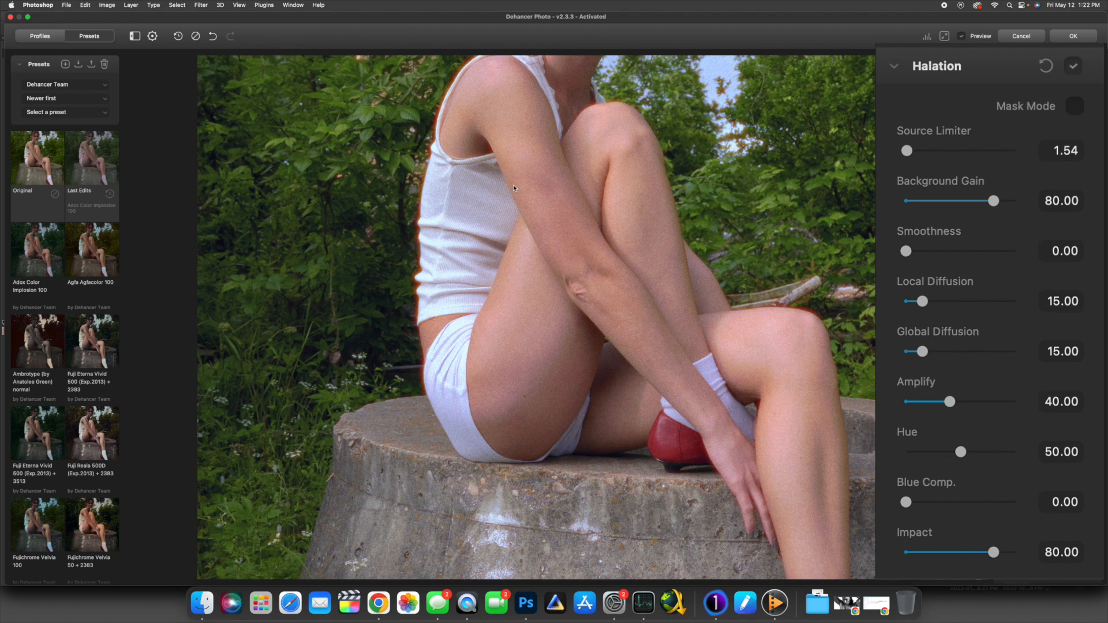
left_click_drag(574, 161, 606, 283)
double_click(642, 285)
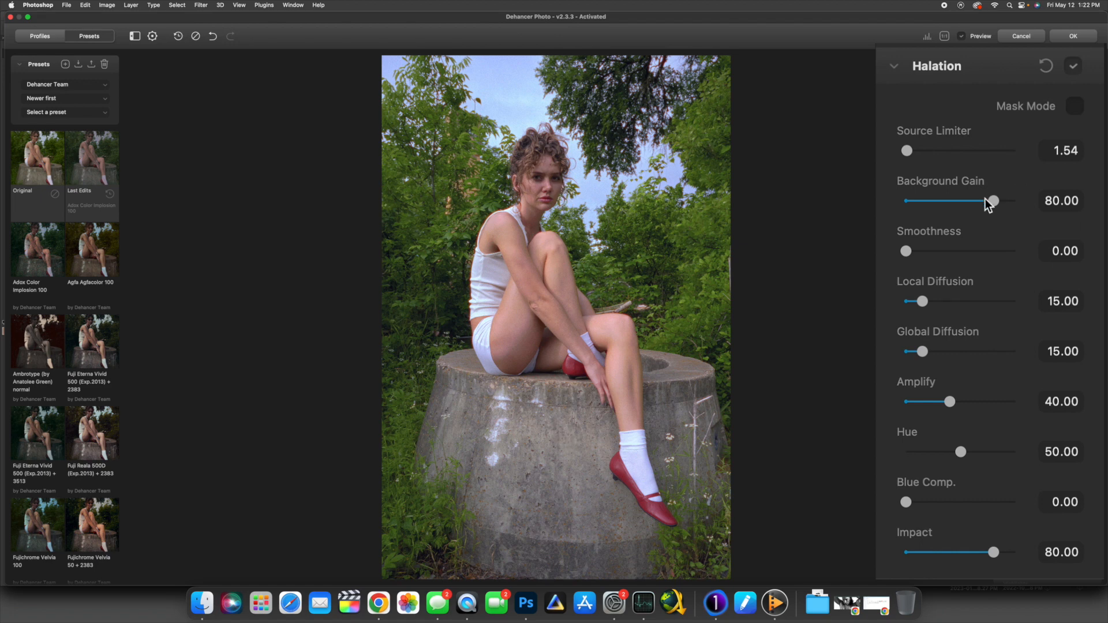
Step: Set Halation's Background Gain to 70.59, Source Limiter to 15.51, Smoothness to 53.46, Global Diffusion to 77.74 and Amplify to 88.86
left_click_drag(992, 203, 983, 204)
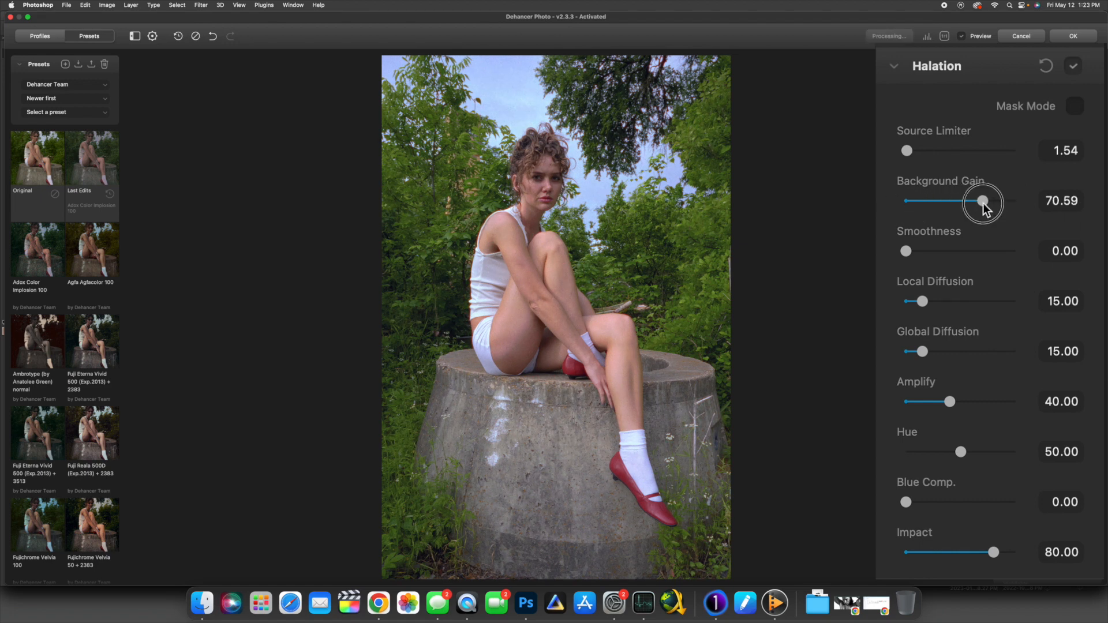
left_click_drag(907, 151, 923, 150)
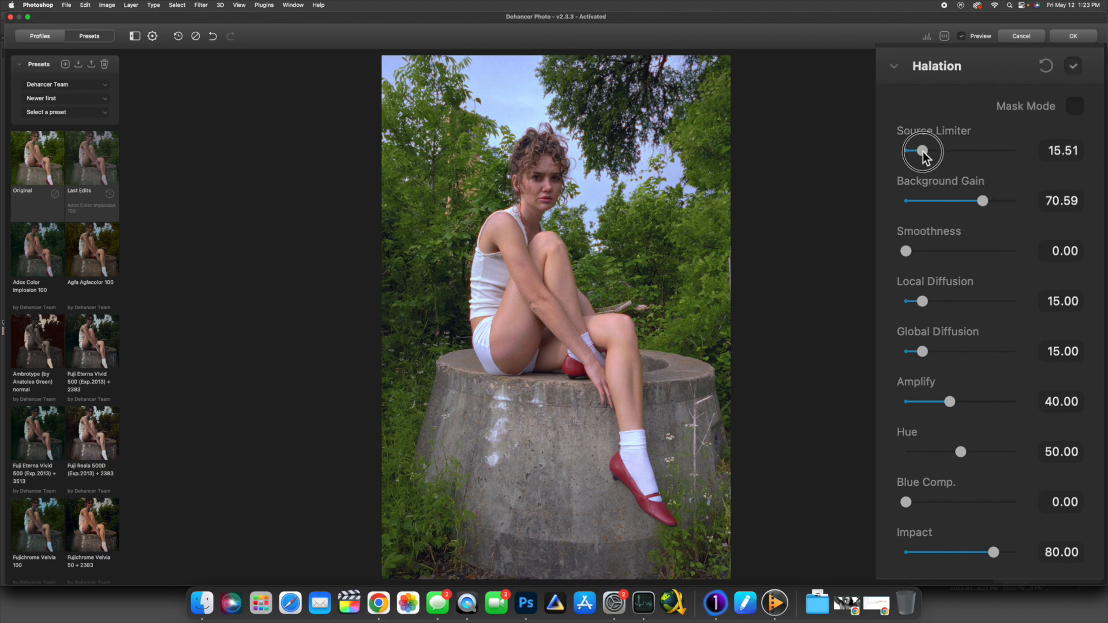
left_click_drag(905, 251, 964, 252)
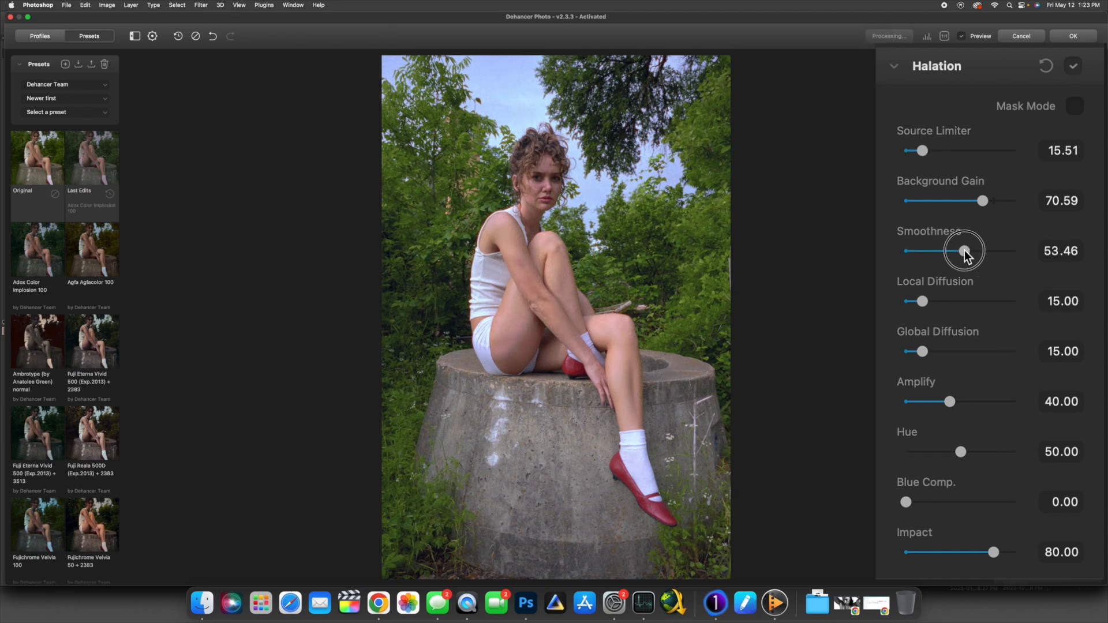
left_click_drag(927, 360, 990, 361)
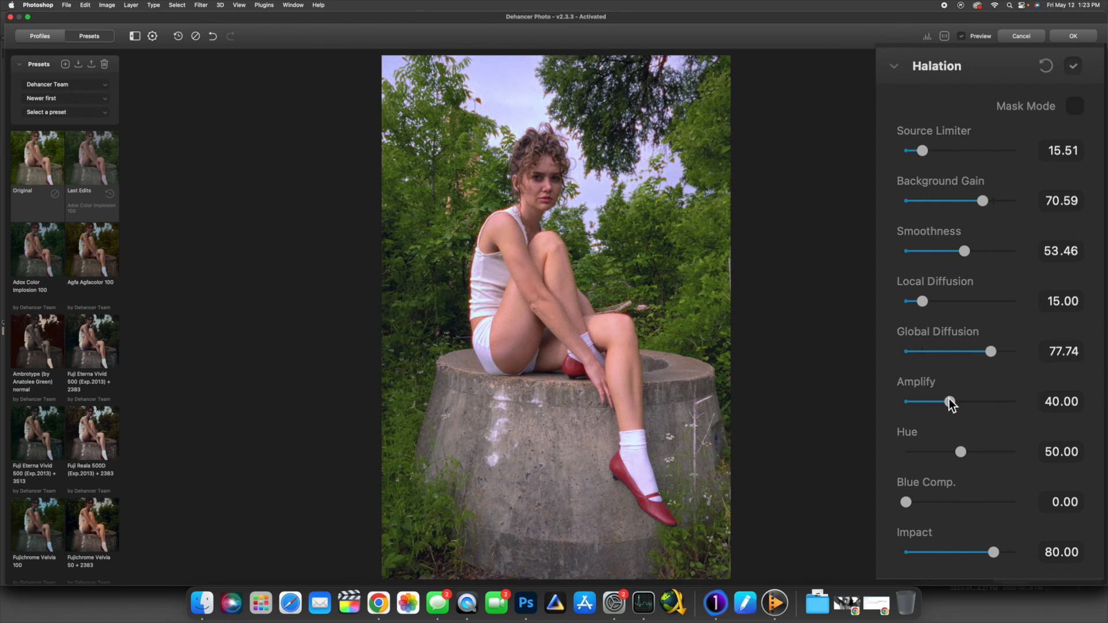
left_click_drag(949, 398, 1004, 395)
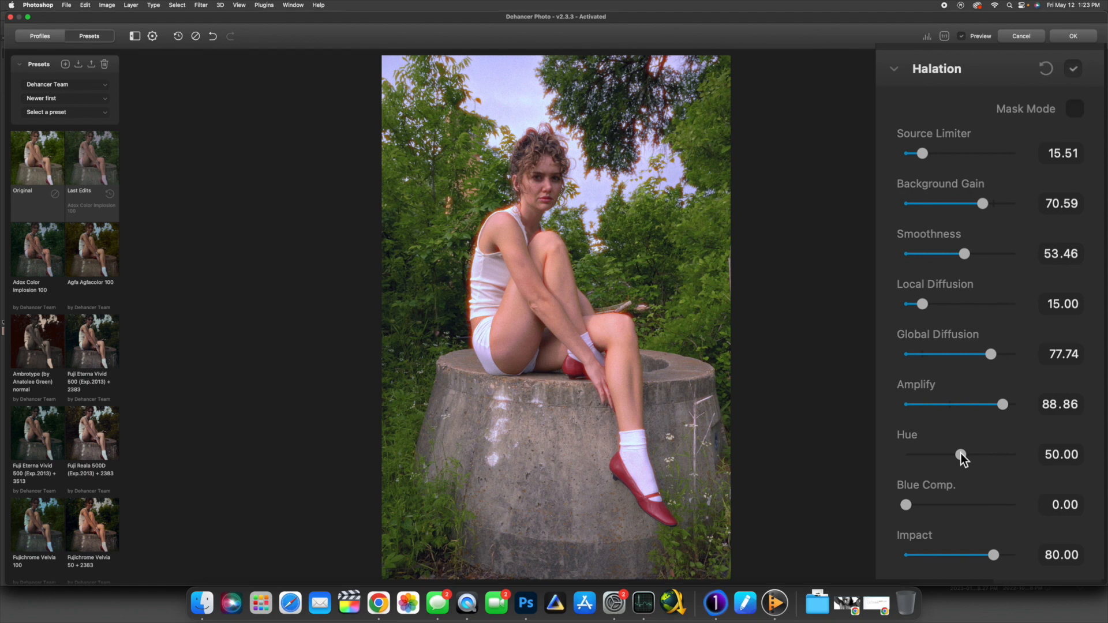
Step: Try Halation's Hue at 0.00 and 57.73, and settle on 48.39
left_click_drag(961, 456, 875, 460)
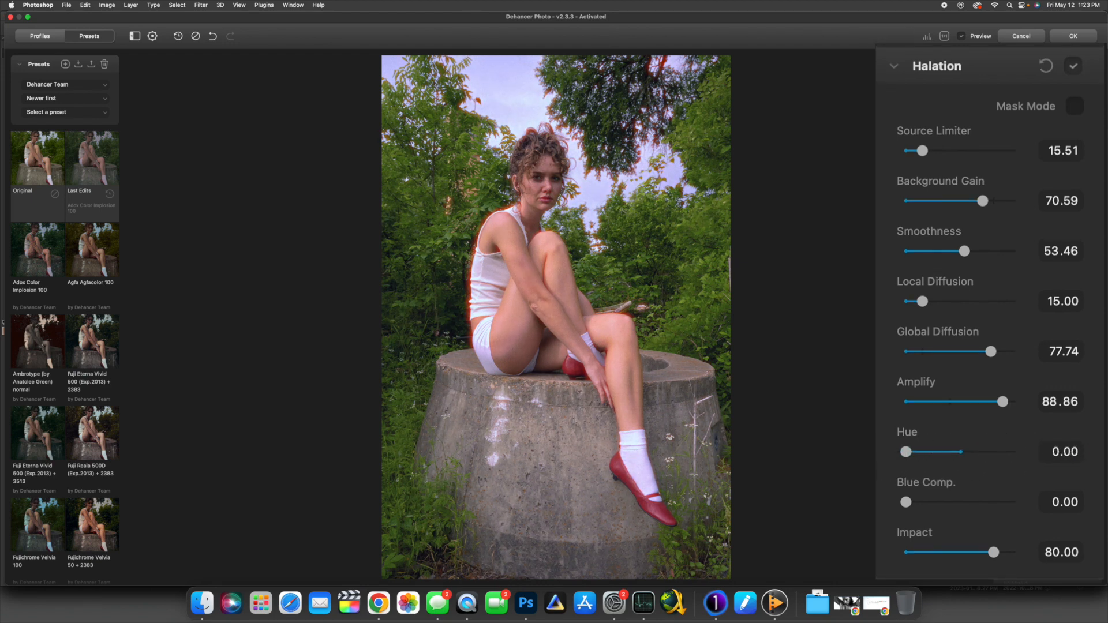
left_click_drag(905, 452, 969, 457)
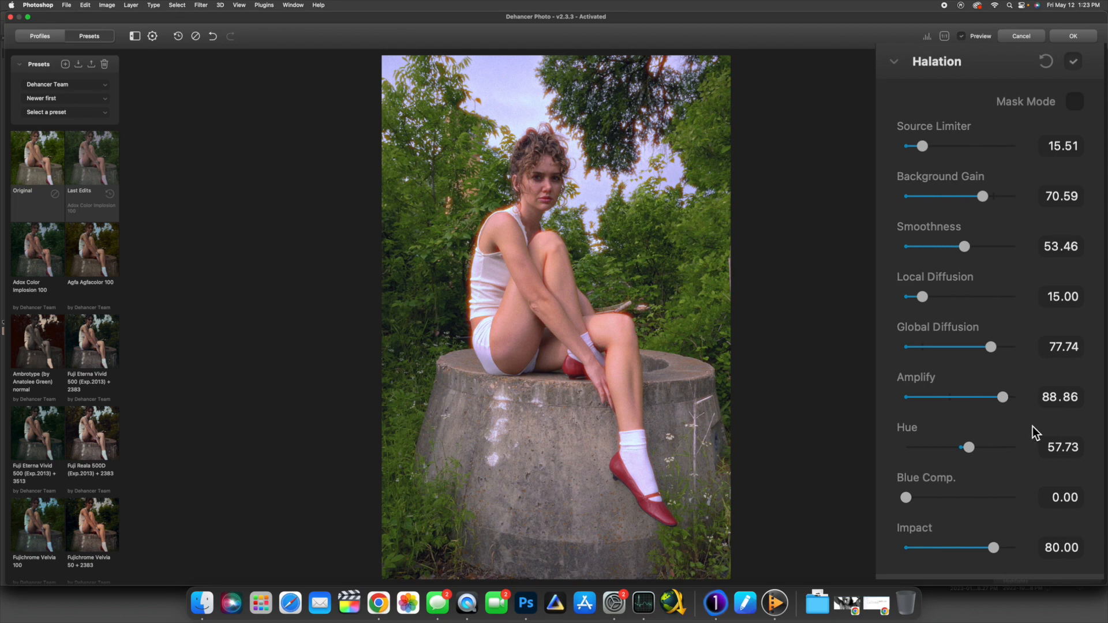
left_click_drag(968, 449, 958, 450)
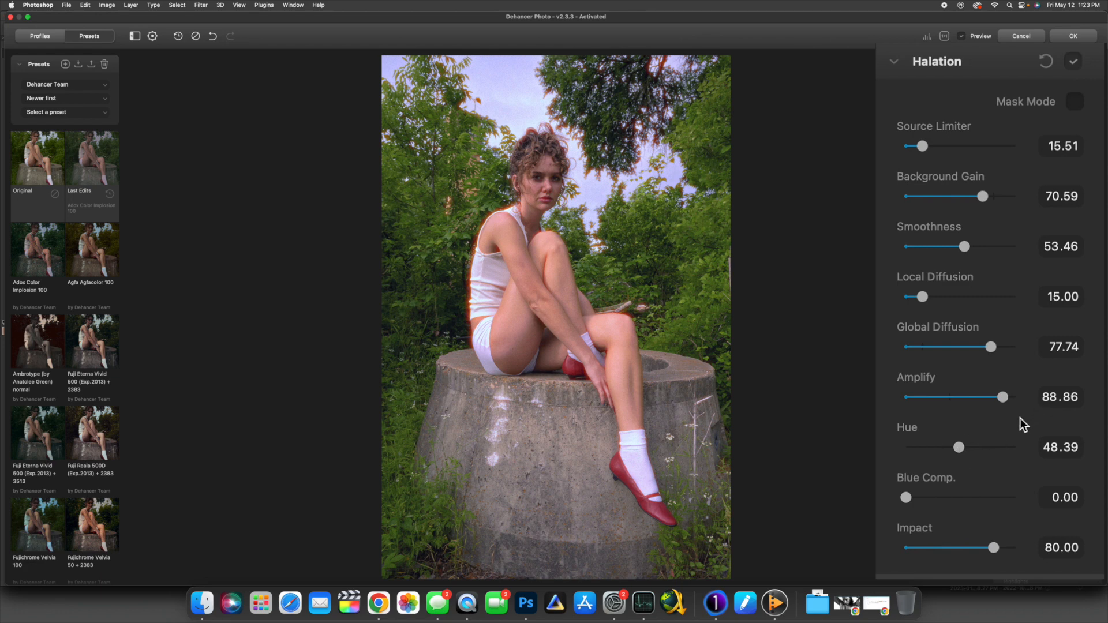
Step: Try raising Halation's Blue Comp. toward 100.00 twice, undoing each trial
left_click_drag(903, 500, 1044, 500)
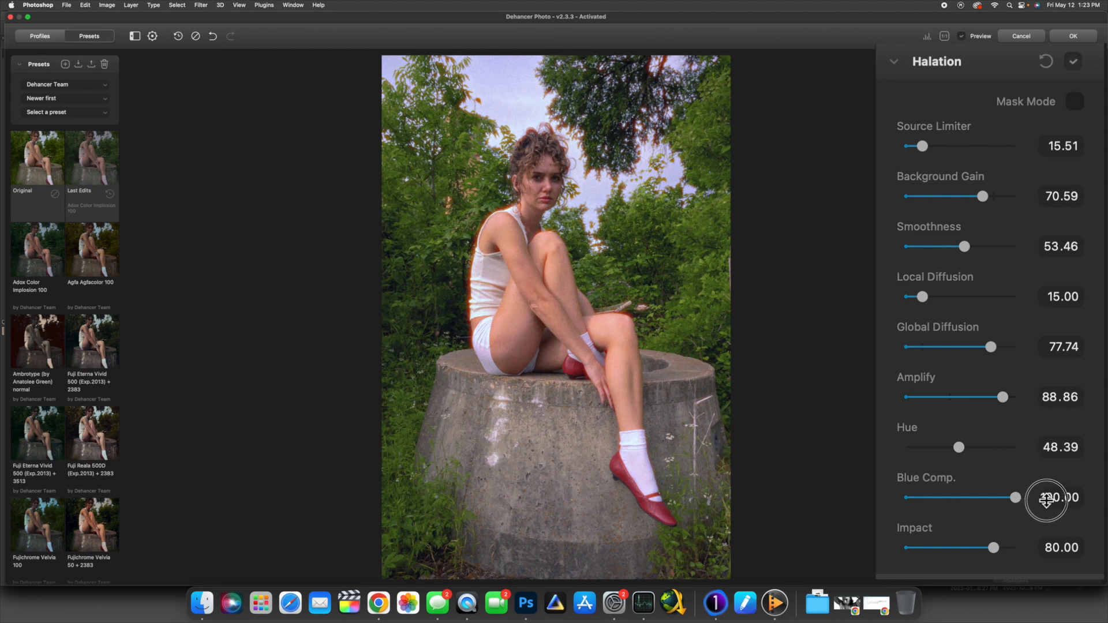
key("super+z")
left_click_drag(906, 498, 1009, 500)
key("super+z")
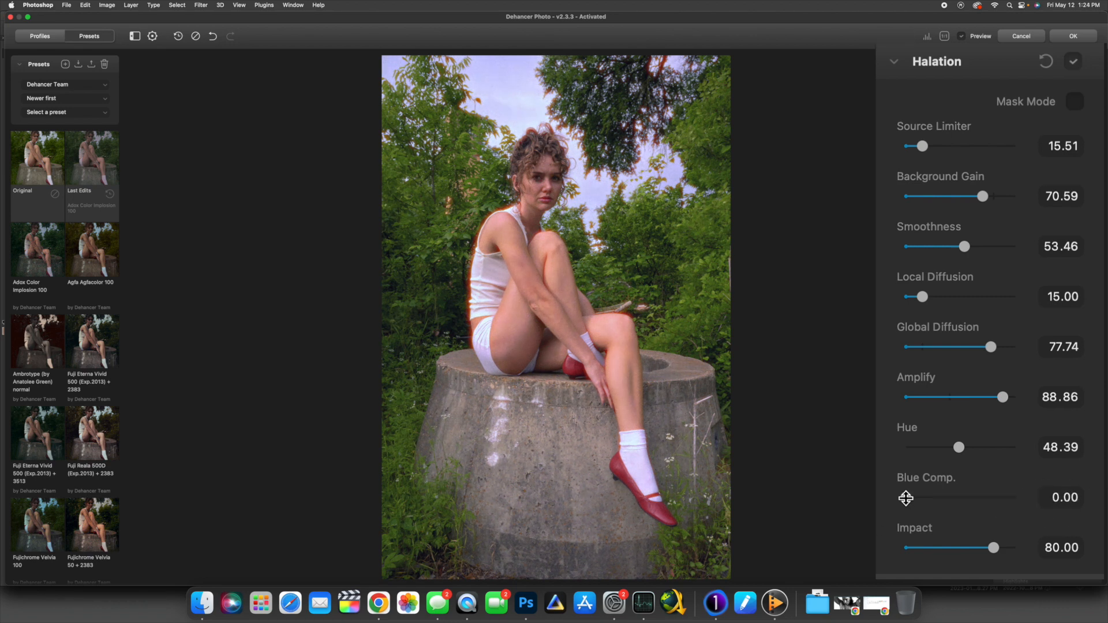
Step: Set Halation's Blue Comp. and Impact to 100.00 each
mouse_move(905, 497)
left_mouse_down()
mouse_move(1021, 495)
mouse_move(868, 527)
mouse_move(1009, 521)
mouse_move(942, 527)
mouse_move(952, 514)
mouse_move(906, 497)
left_mouse_up()
left_click_drag(903, 497, 1029, 502)
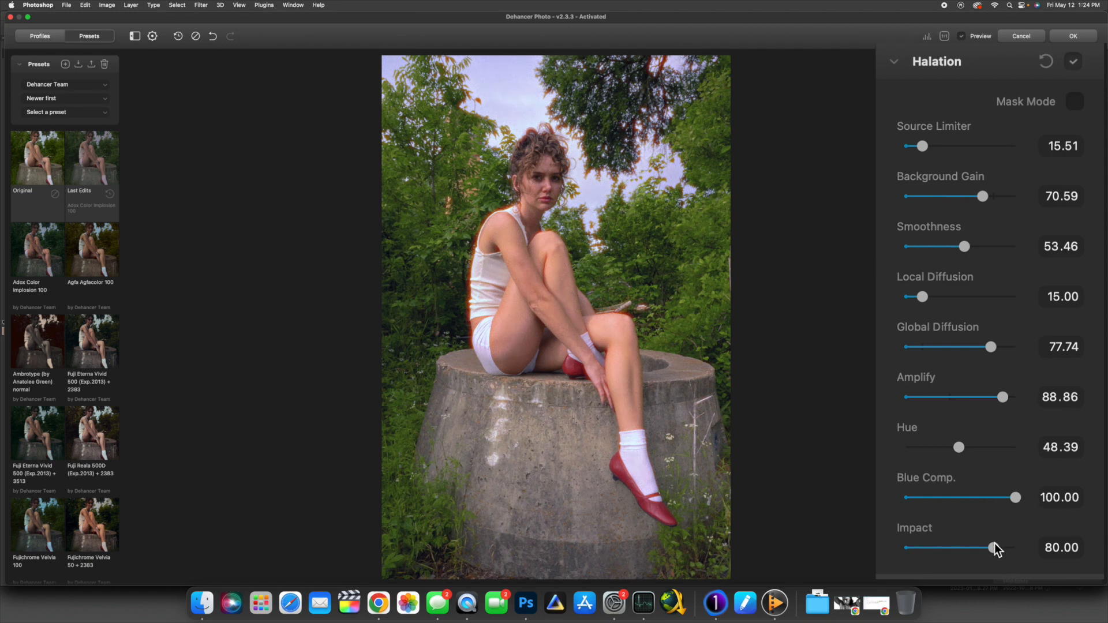
left_click_drag(993, 548, 1041, 563)
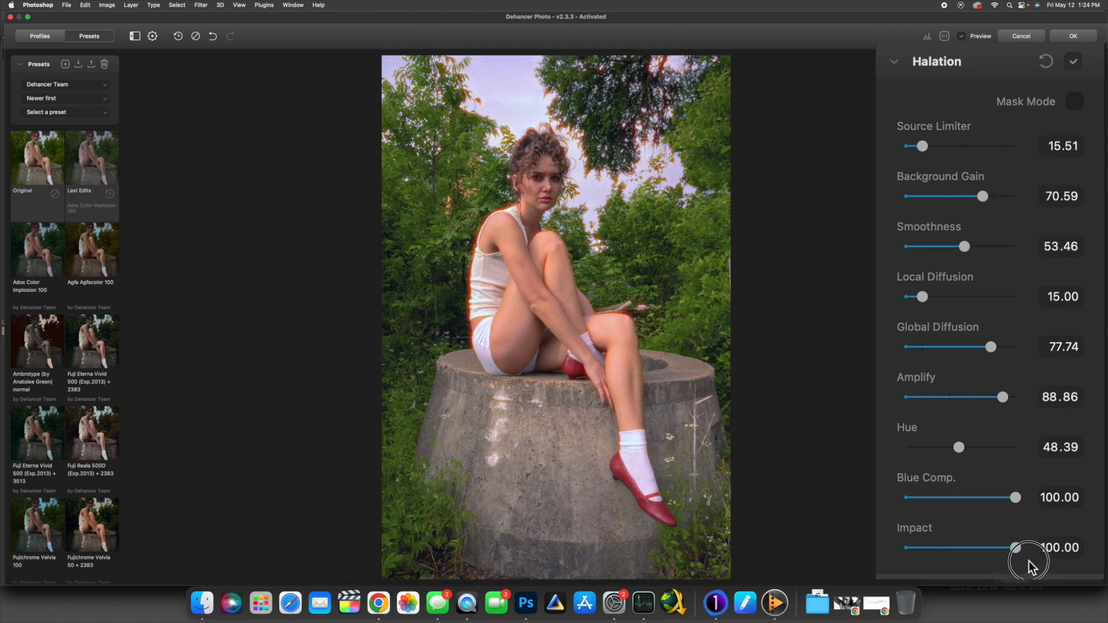
scroll(981, 130, "down", 2)
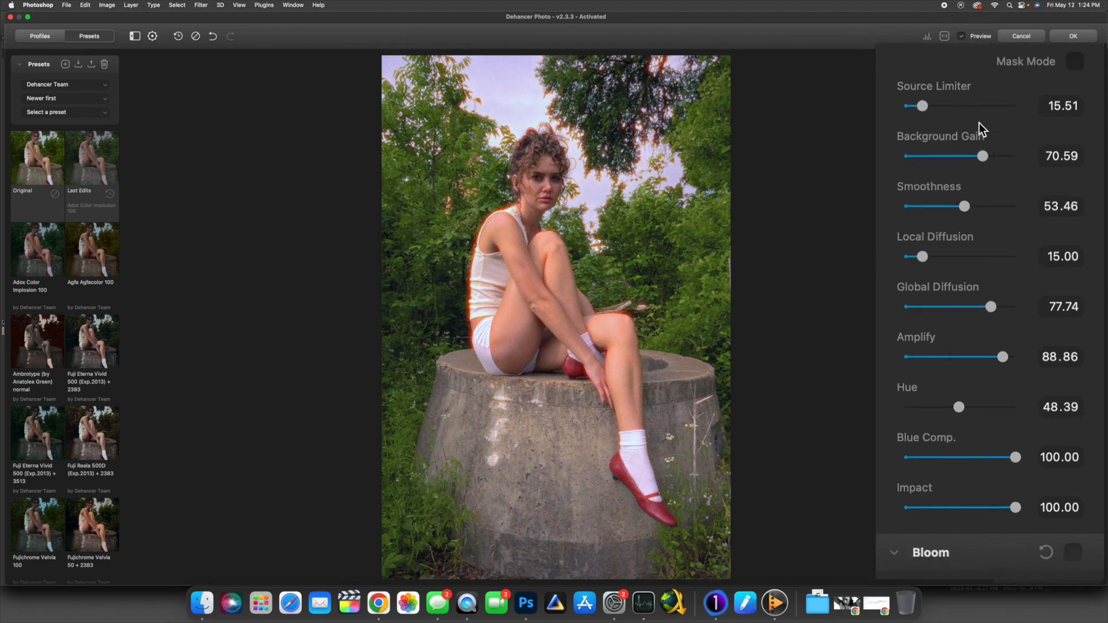
Step: Return to Color Head and set Yellow - Blue to -10.22 and Magenta - Green to -13.85, and lower Cyan - Red slightly
scroll(977, 346, "up", 15)
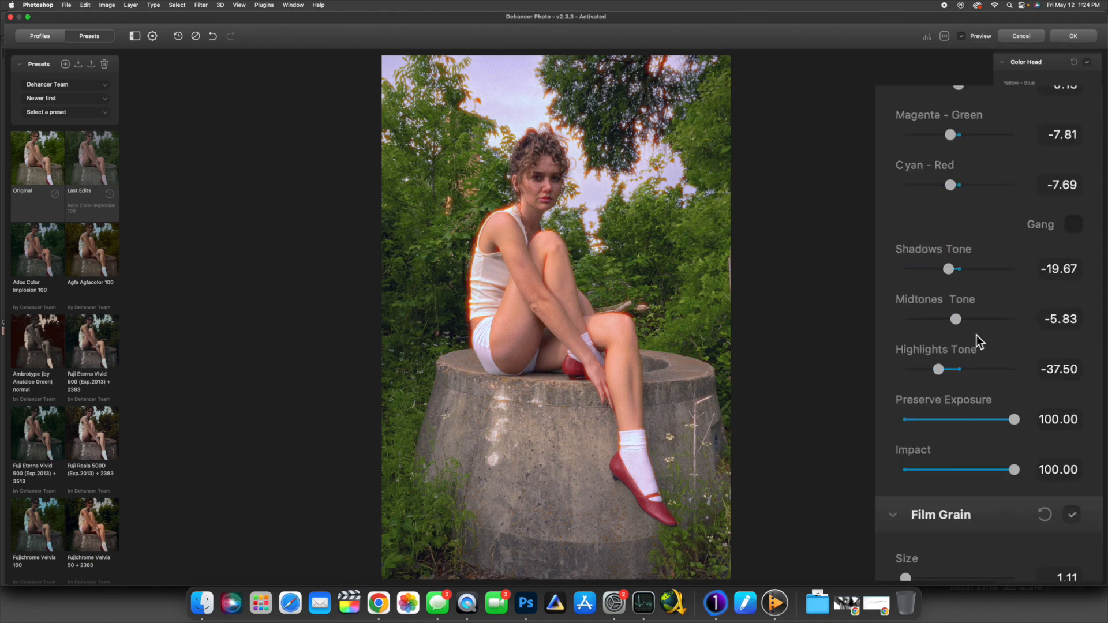
left_click_drag(960, 333, 948, 333)
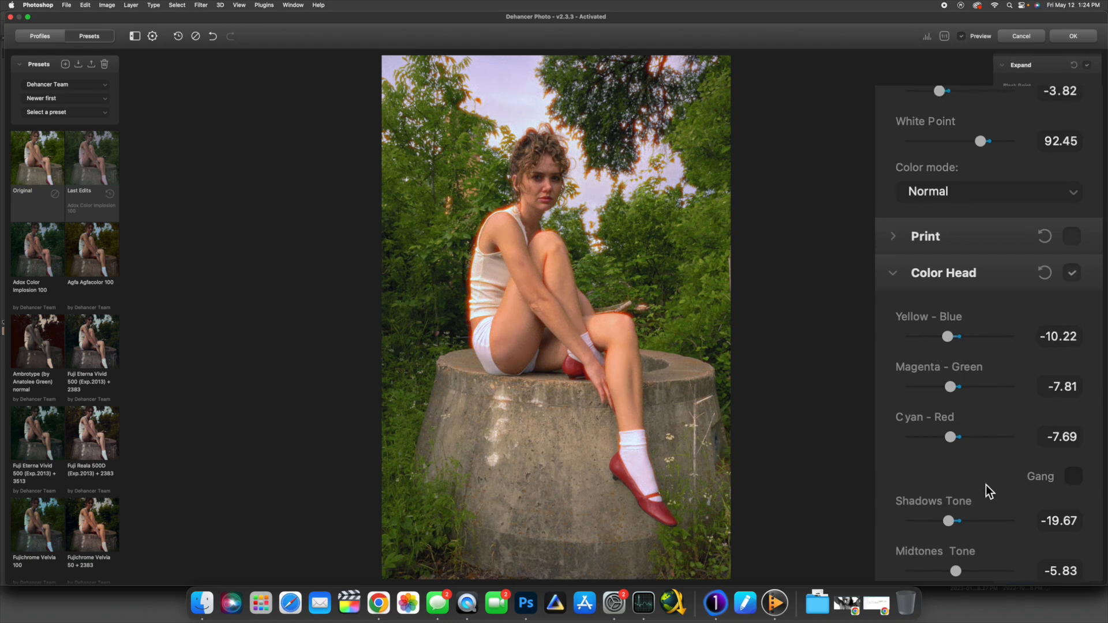
left_click_drag(951, 391, 944, 393)
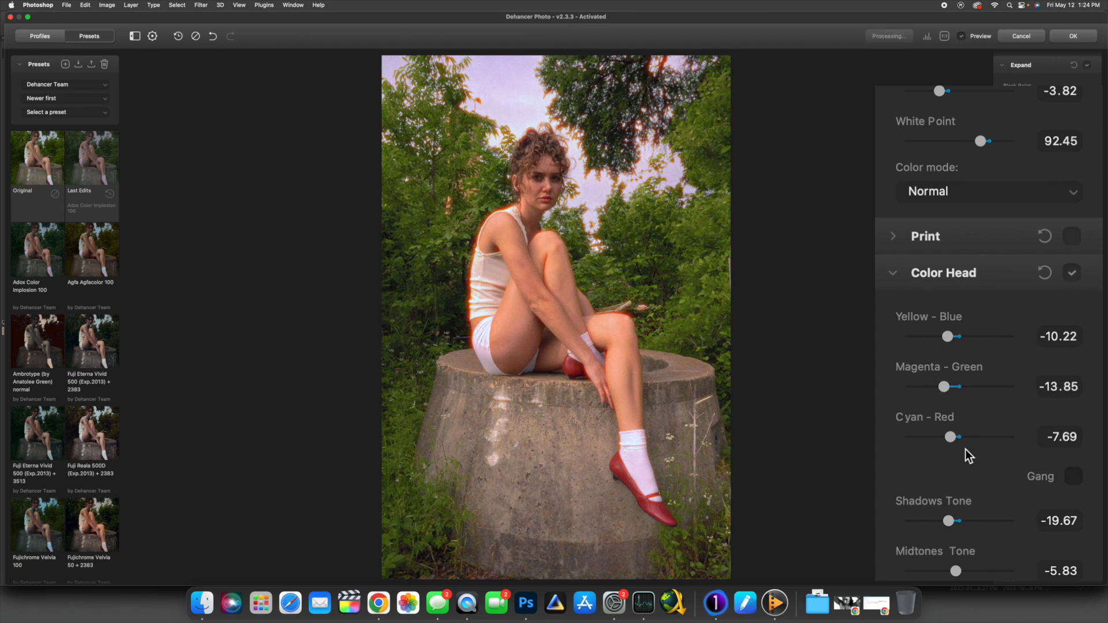
left_click_drag(951, 437, 944, 436)
Step: Enable Bloom and set its Highlights to 78.69, Source Limiter to 52.62 and Details to 0.00
scroll(1064, 263, "down", 10)
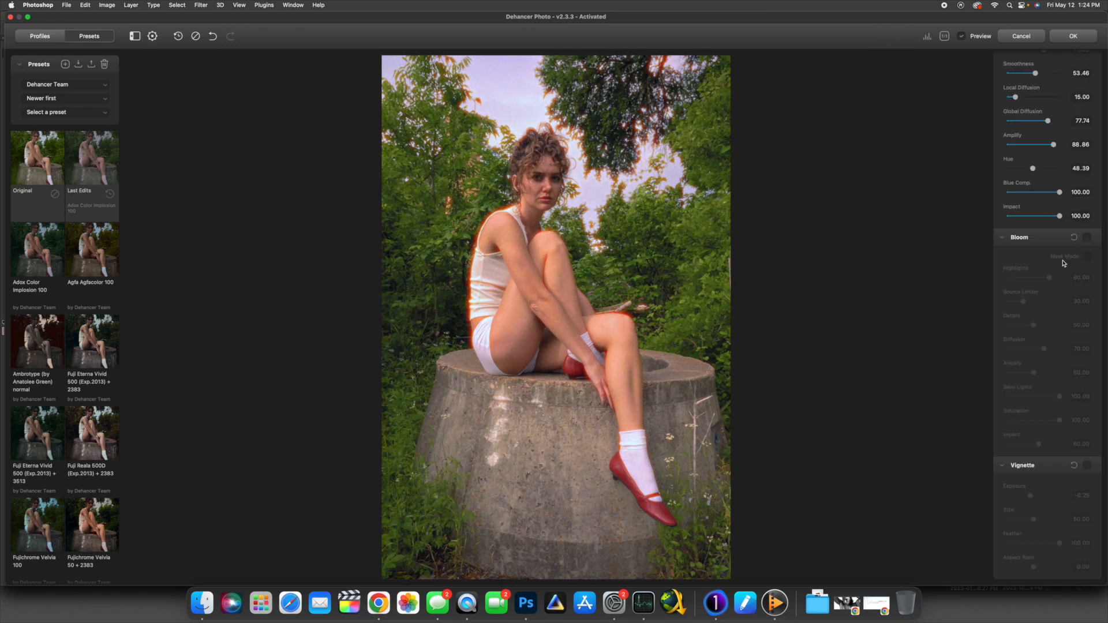
left_click(1087, 238)
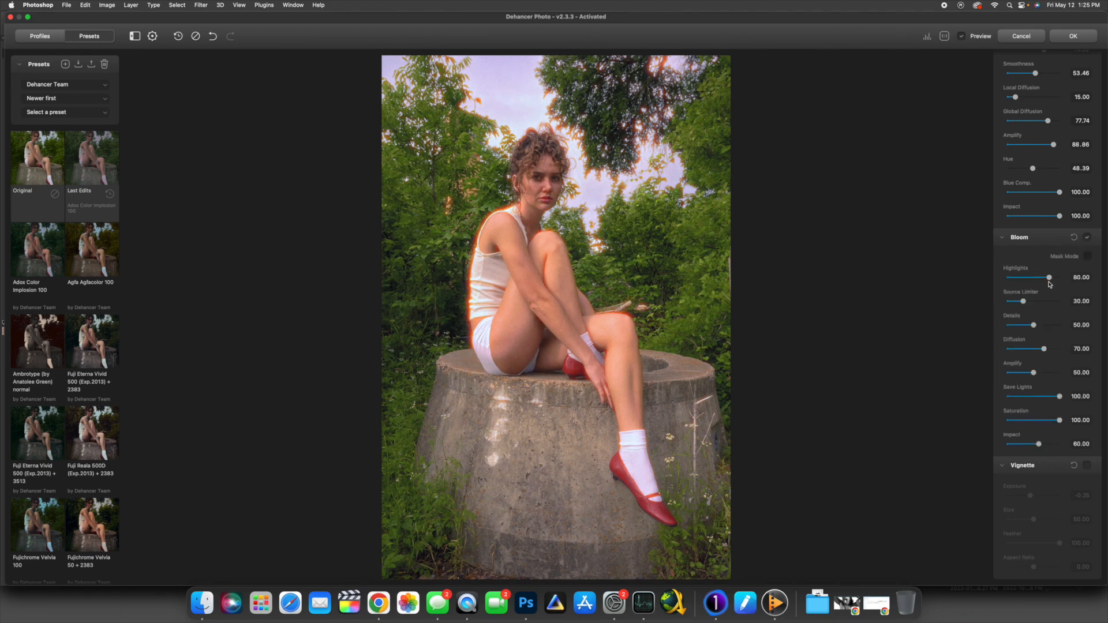
left_click_drag(1049, 278, 1016, 278)
left_click_drag(931, 166, 979, 172)
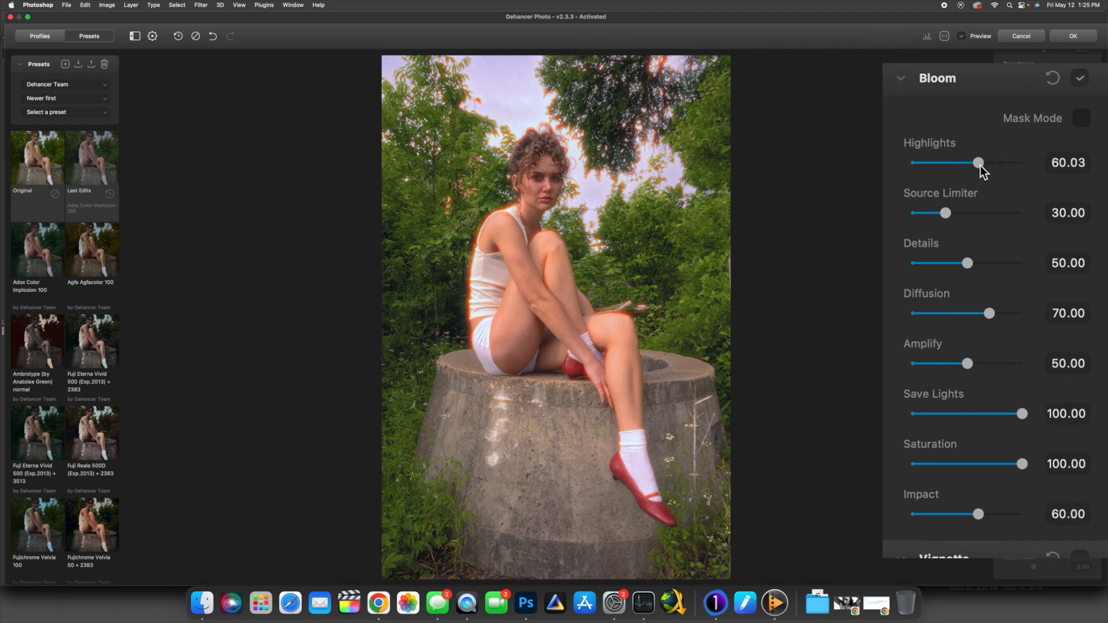
left_click_drag(980, 166, 999, 165)
left_click_drag(945, 212, 970, 214)
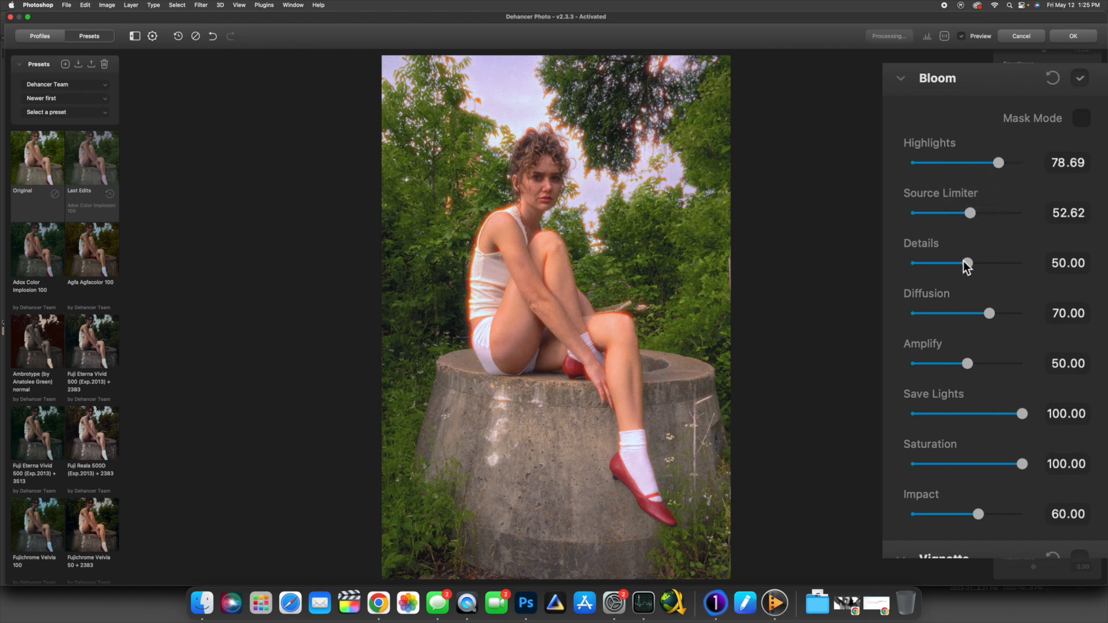
left_click_drag(966, 264, 905, 265)
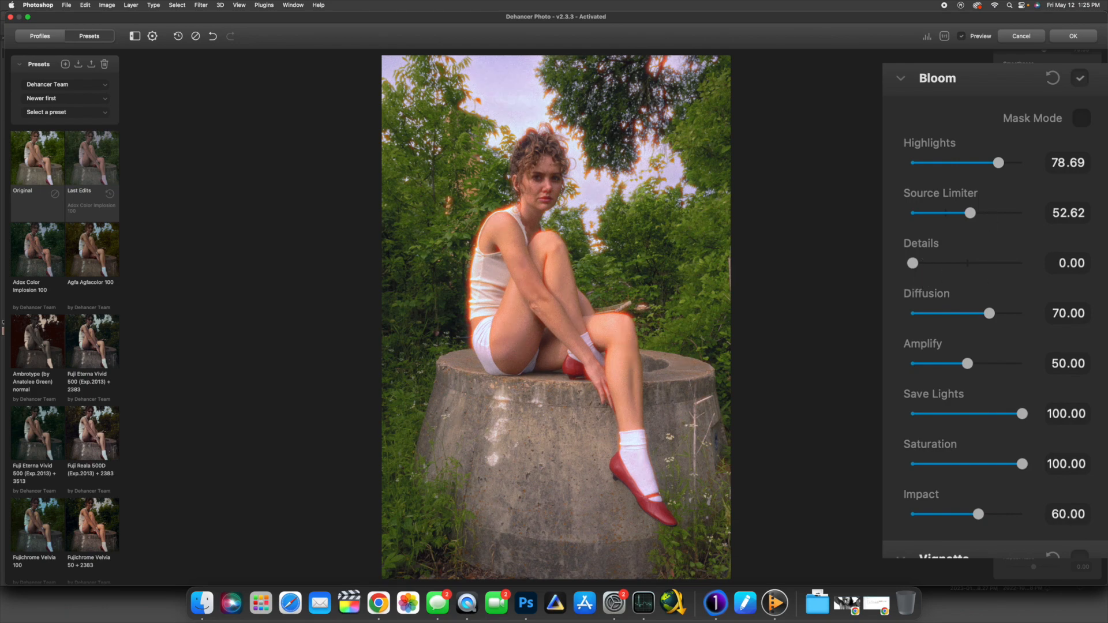
Step: Raise Bloom's Amplify to 92.66 while viewing the model up close, check the glow around the body, and set Amplify to 100.00
left_click(943, 36)
left_click_drag(606, 134, 661, 355)
left_click_drag(967, 363, 1014, 363)
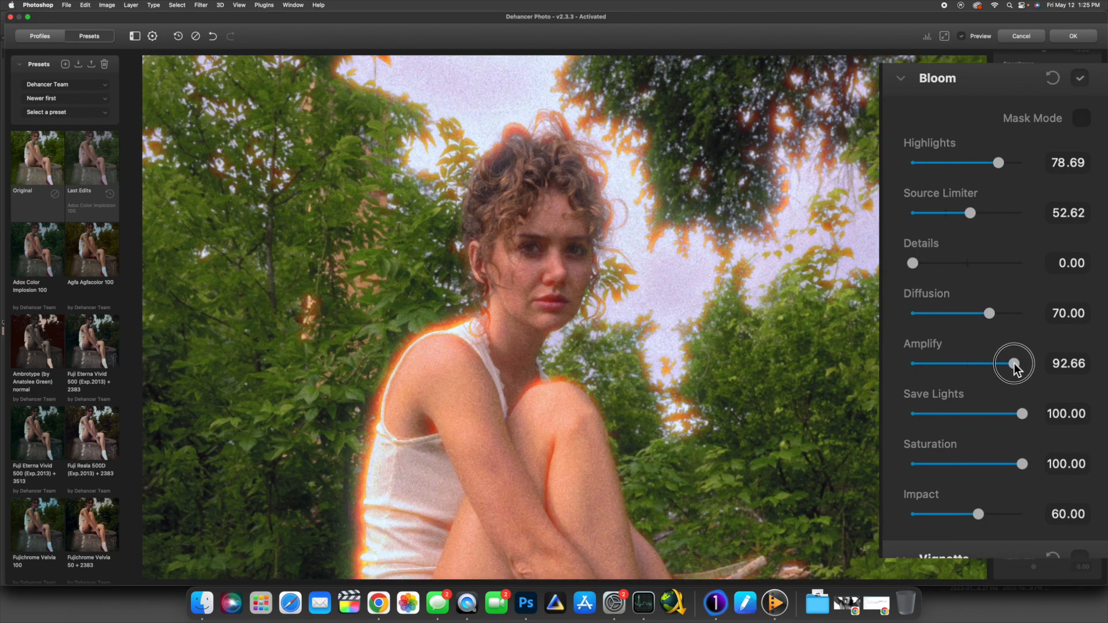
left_click_drag(427, 432, 519, 202)
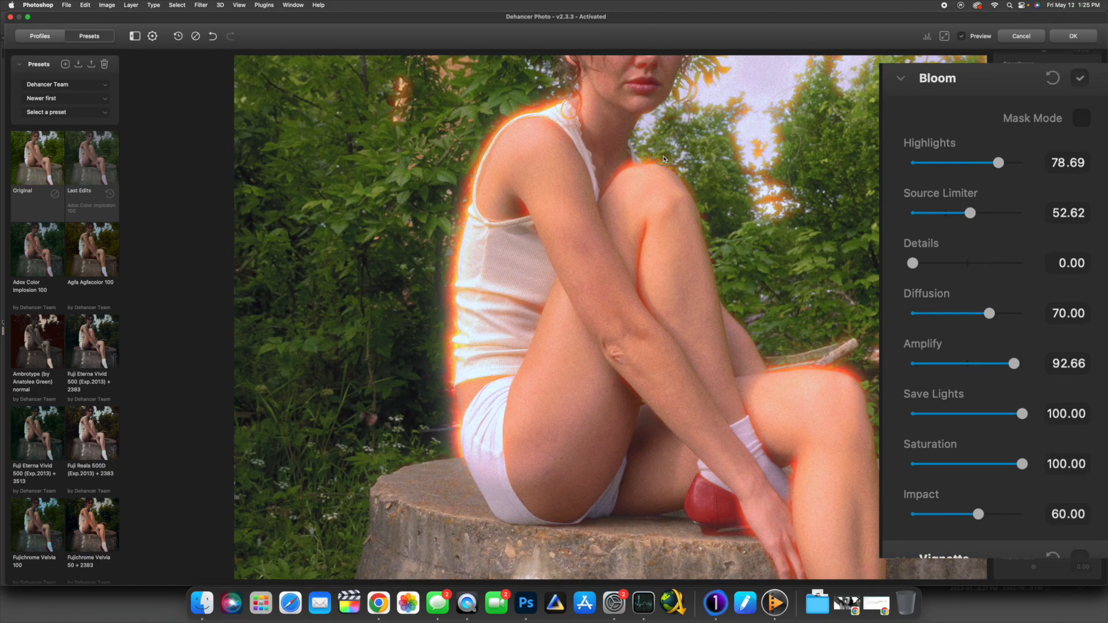
left_click_drag(660, 148, 537, 336)
left_click_drag(662, 318, 716, 134)
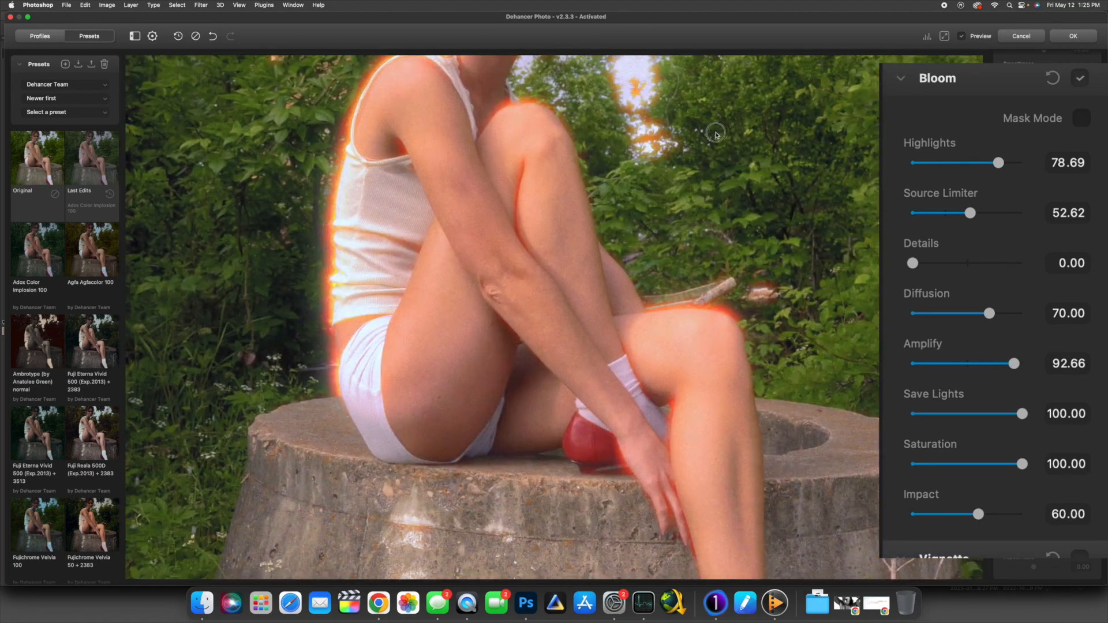
left_click_drag(1012, 372, 1105, 352)
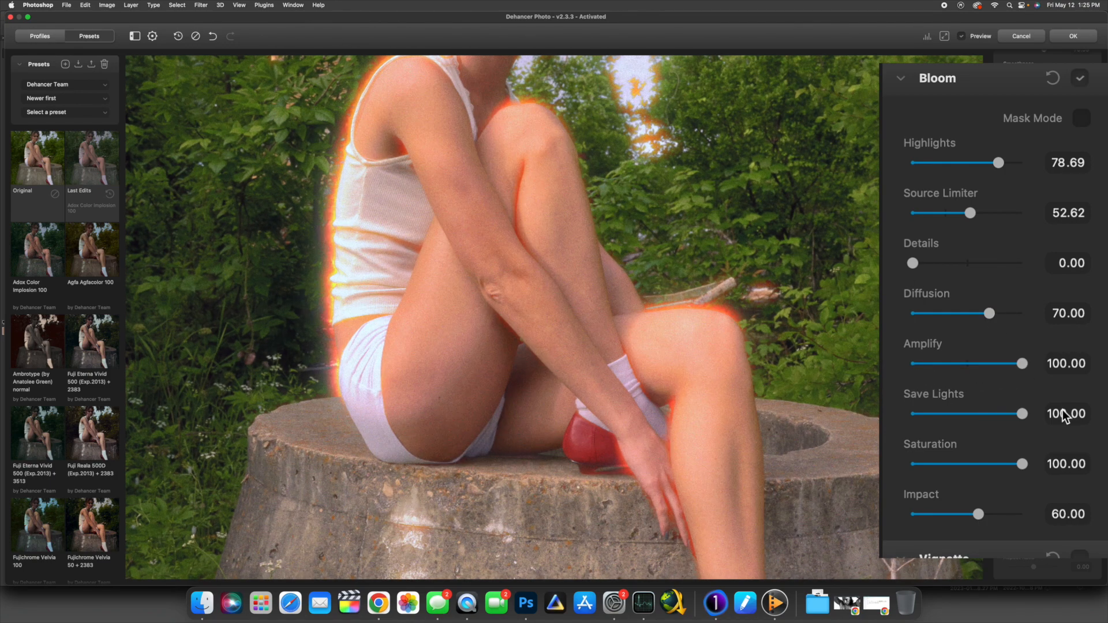
Step: Set Bloom's Save Lights to 36.58 and check the glow around the face and legs up close
left_click_drag(1025, 426, 952, 416)
left_click_drag(692, 172, 638, 317)
left_click_drag(715, 419, 721, 275)
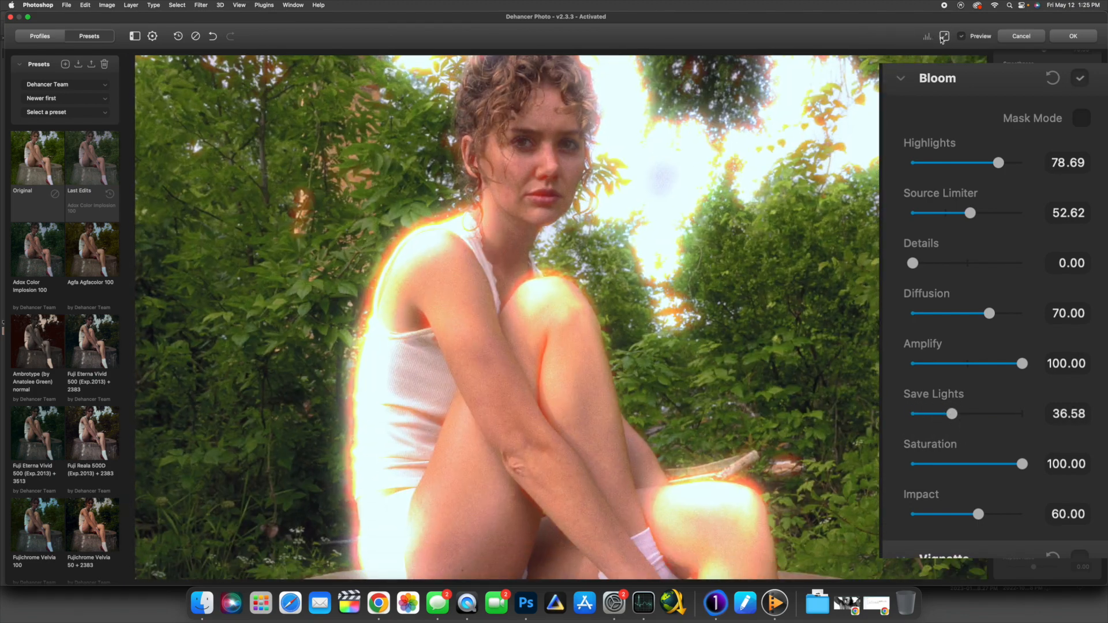
Step: With the whole image in view, keep Bloom's Saturation at 100.00 and set Impact to 22.26 and Highlights to 9.59
left_click(944, 37)
left_click_drag(1021, 468, 1048, 475)
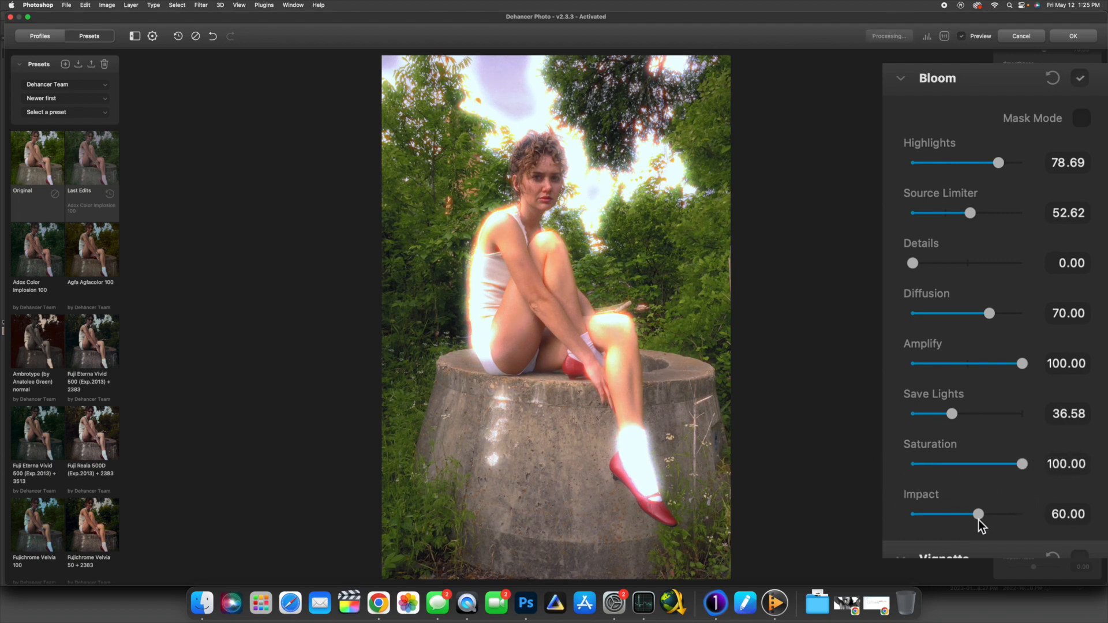
left_click_drag(977, 514, 937, 524)
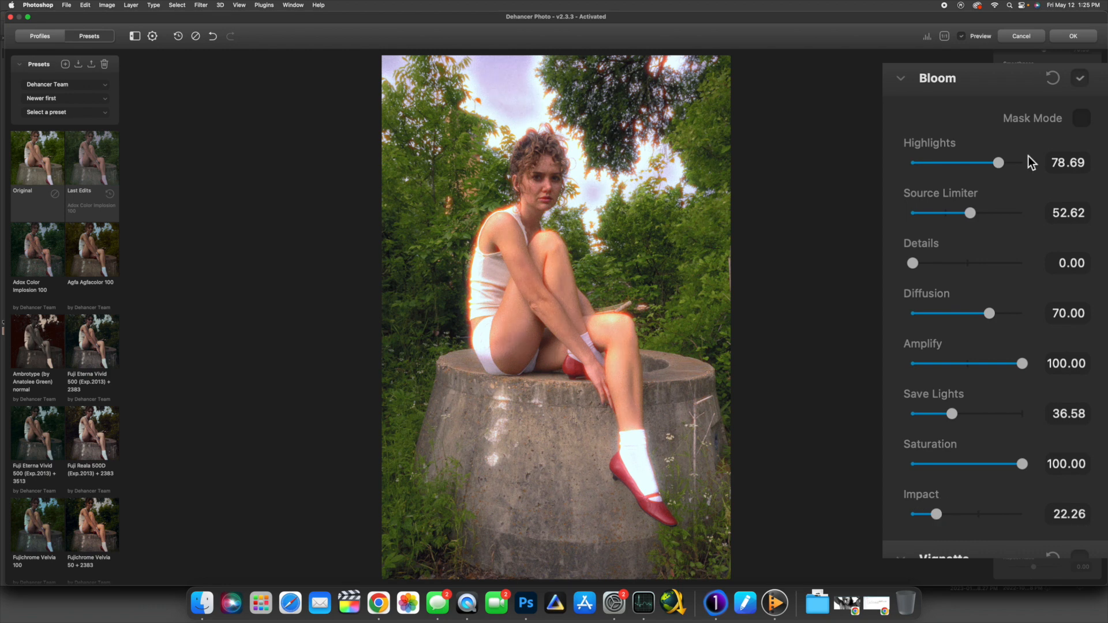
left_click_drag(987, 161, 923, 174)
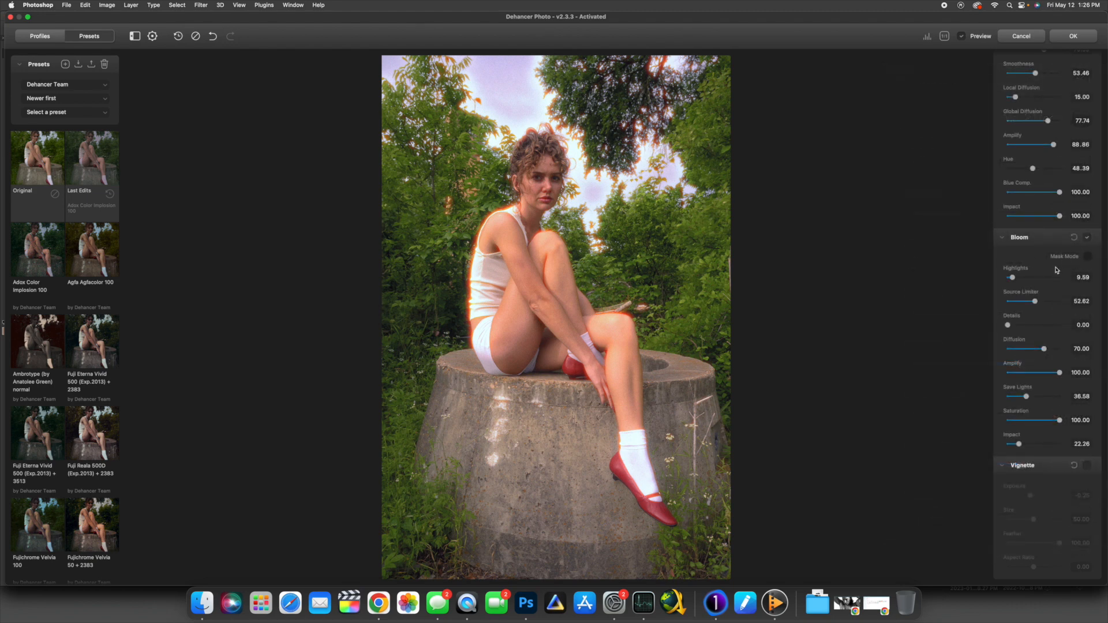
Step: Turn Bloom off, then enable the Vignette section, expand it and adjust its Exposure
left_click(1086, 237)
left_click(1088, 237)
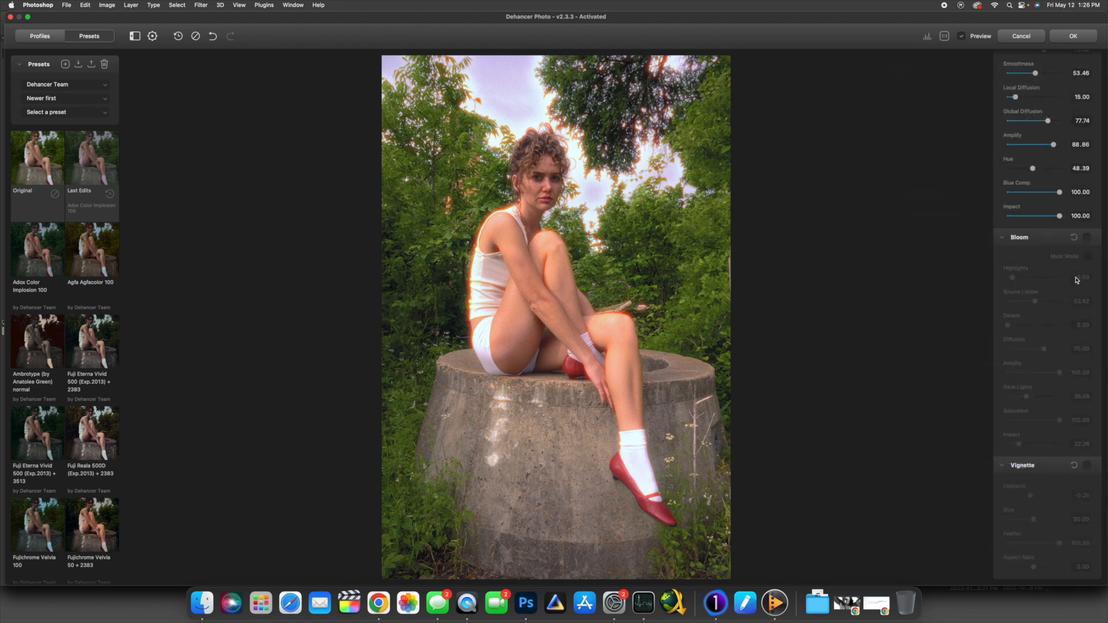
scroll(1092, 469, "up", 3)
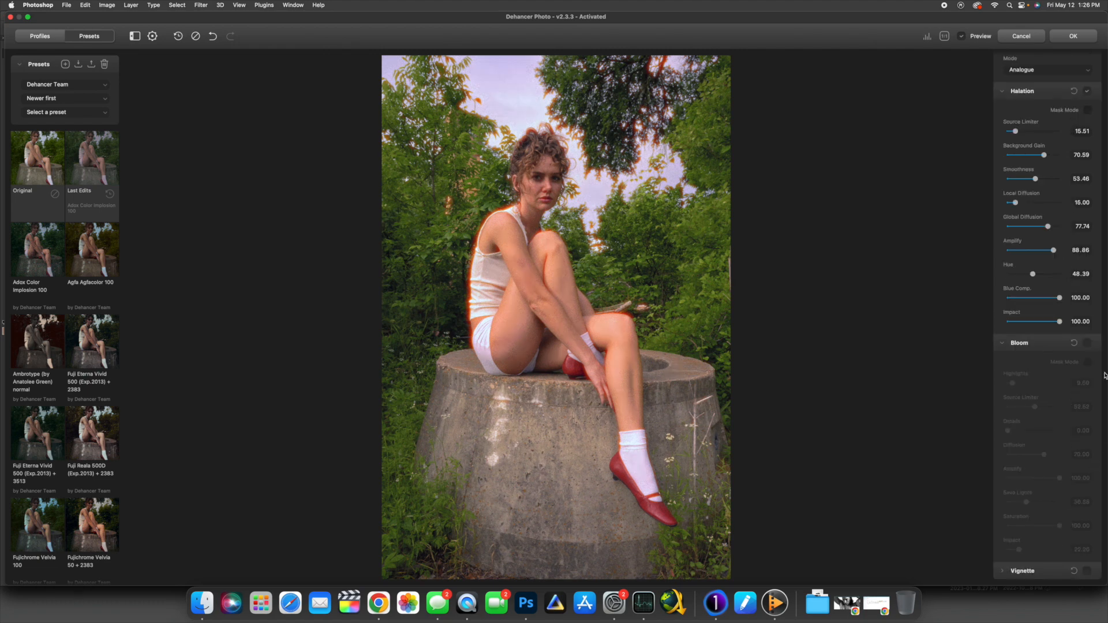
left_click(1086, 572)
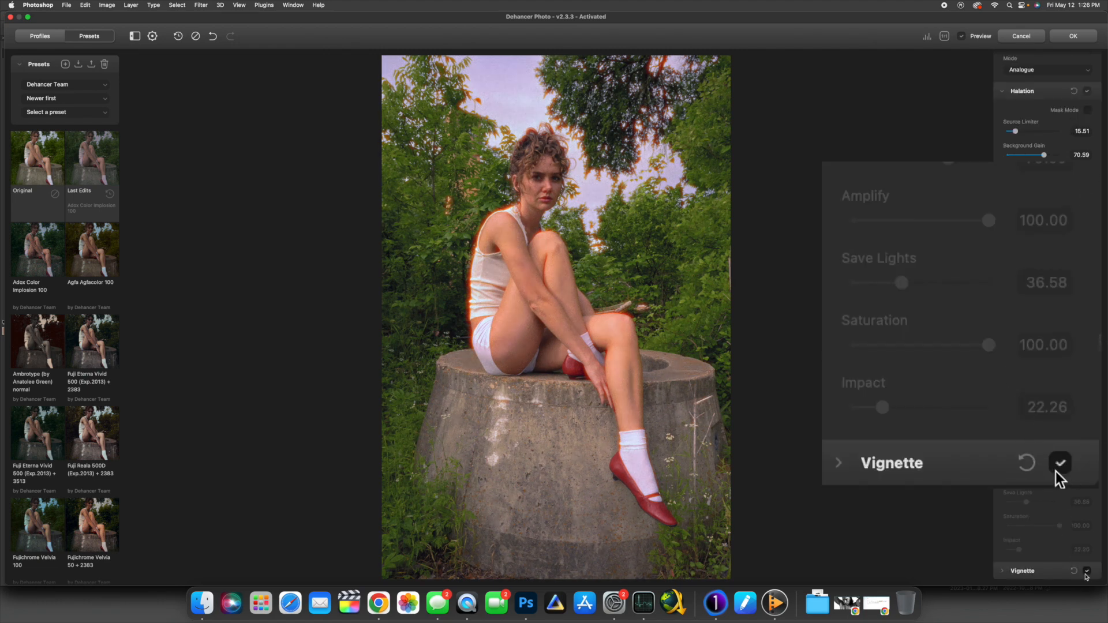
left_click(1002, 571)
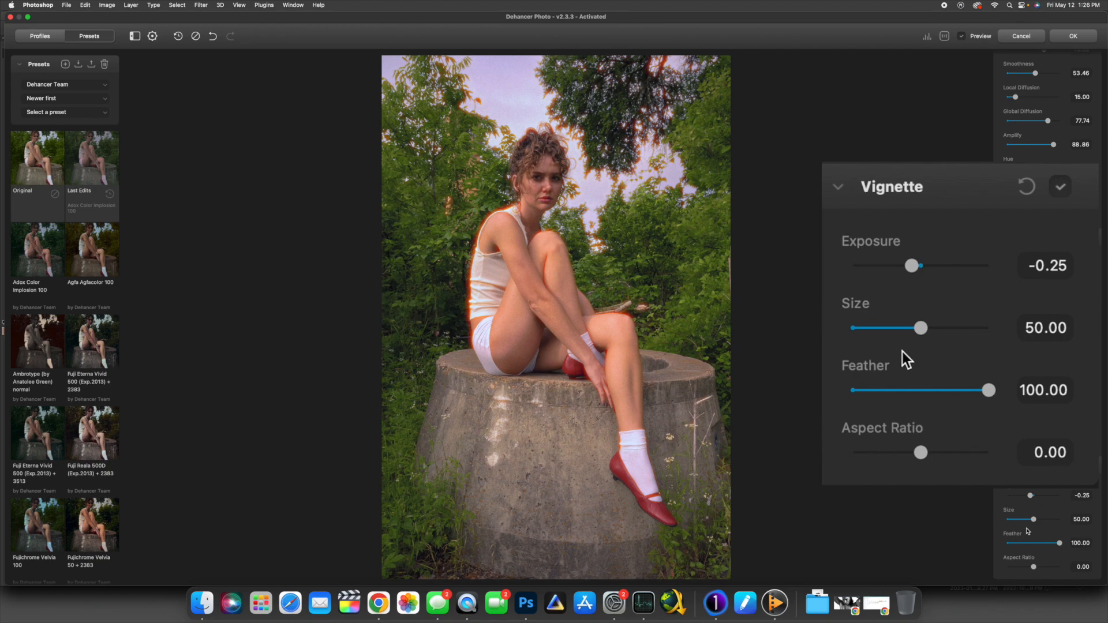
left_click_drag(1030, 496, 1040, 570)
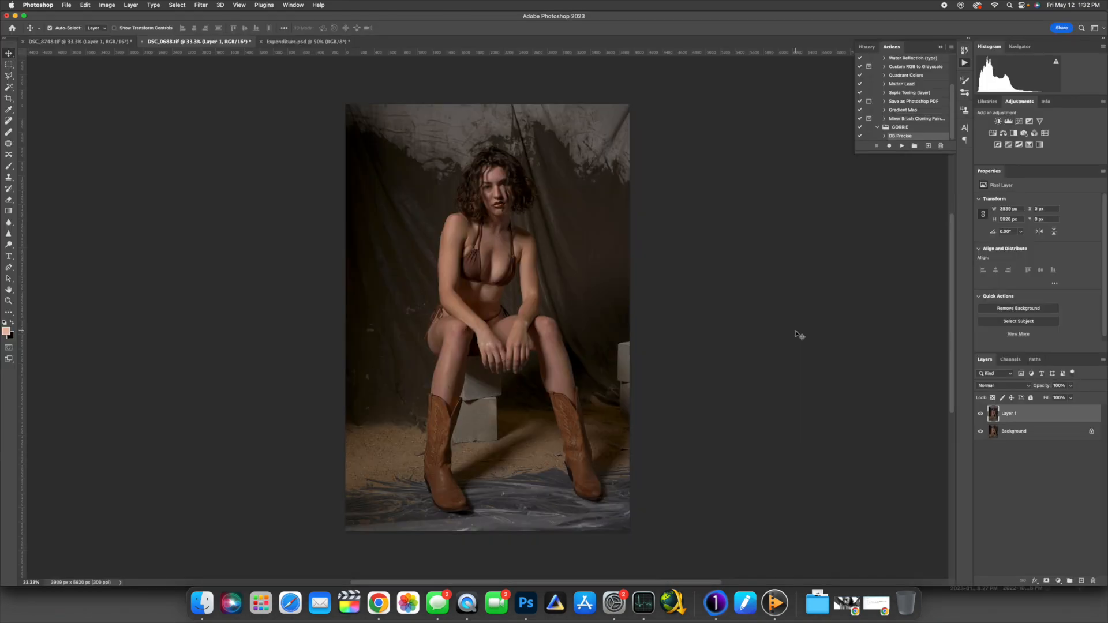
Step: Merge and re-duplicate the Background layer of DSC_0688.tif, then add a Brightness/Contrast adjustment with Brightness 74 and Contrast -31
key("super+e")
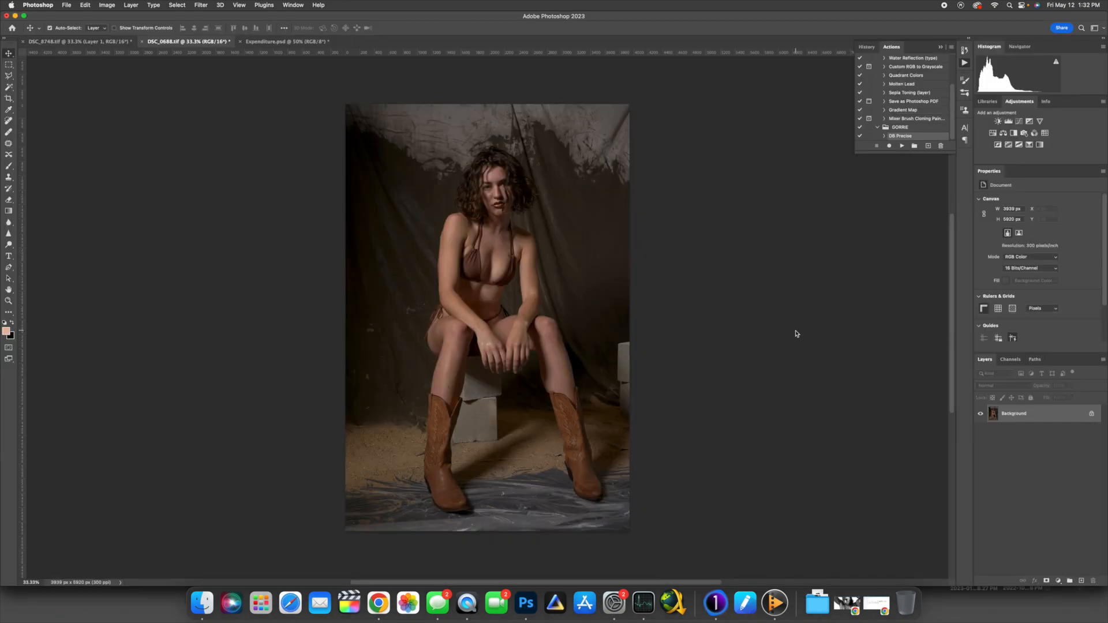
key("super+j")
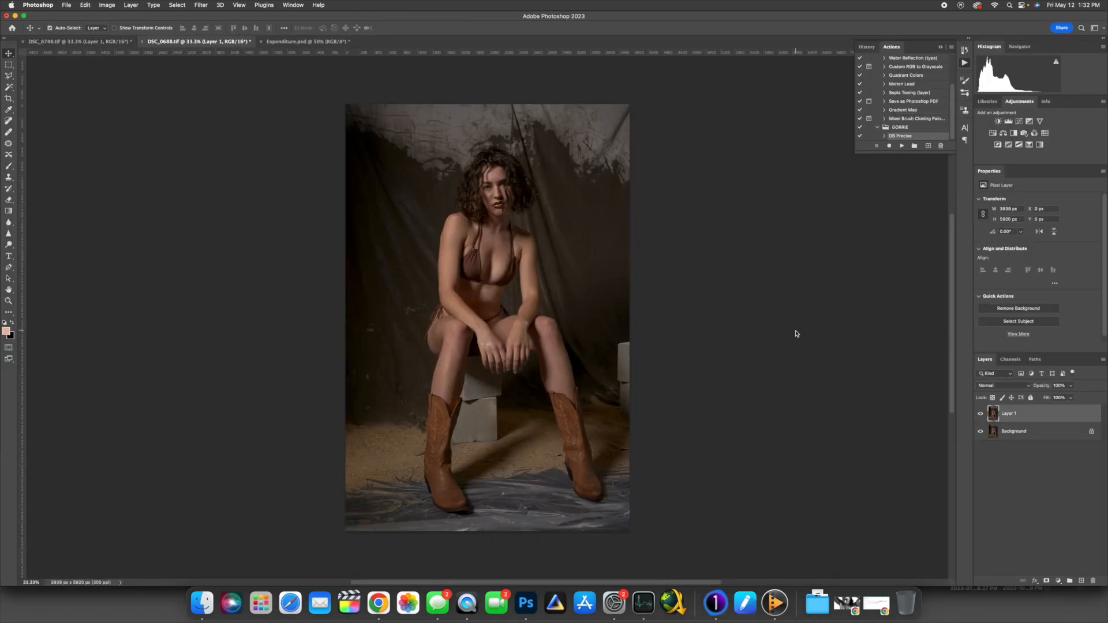
left_click(1027, 122)
key("super+z")
left_click(998, 121)
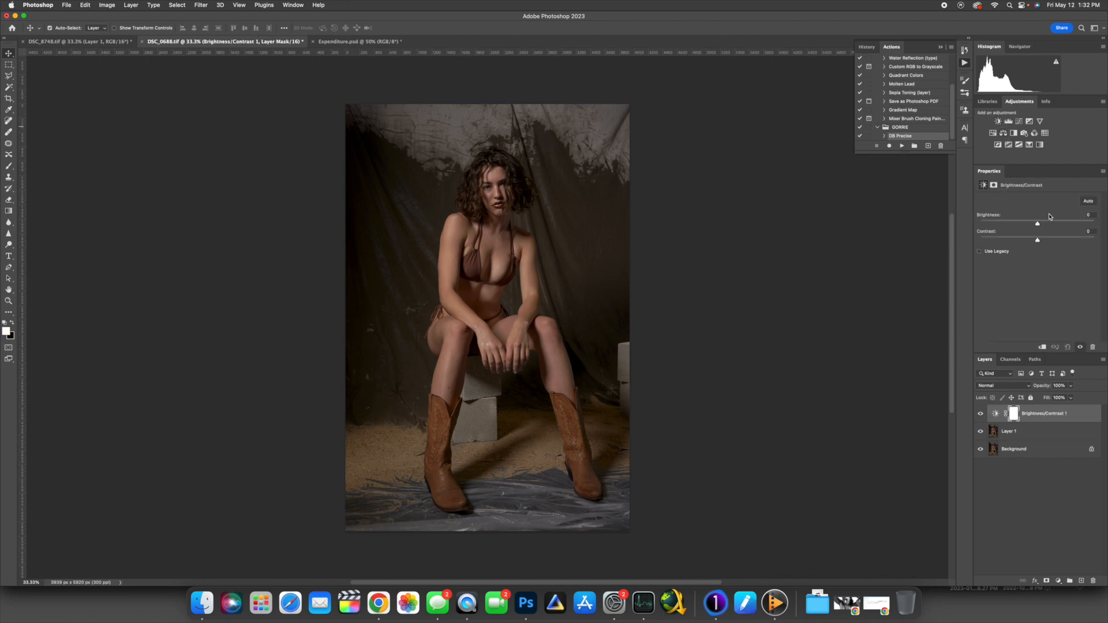
left_click_drag(1038, 226, 1003, 248)
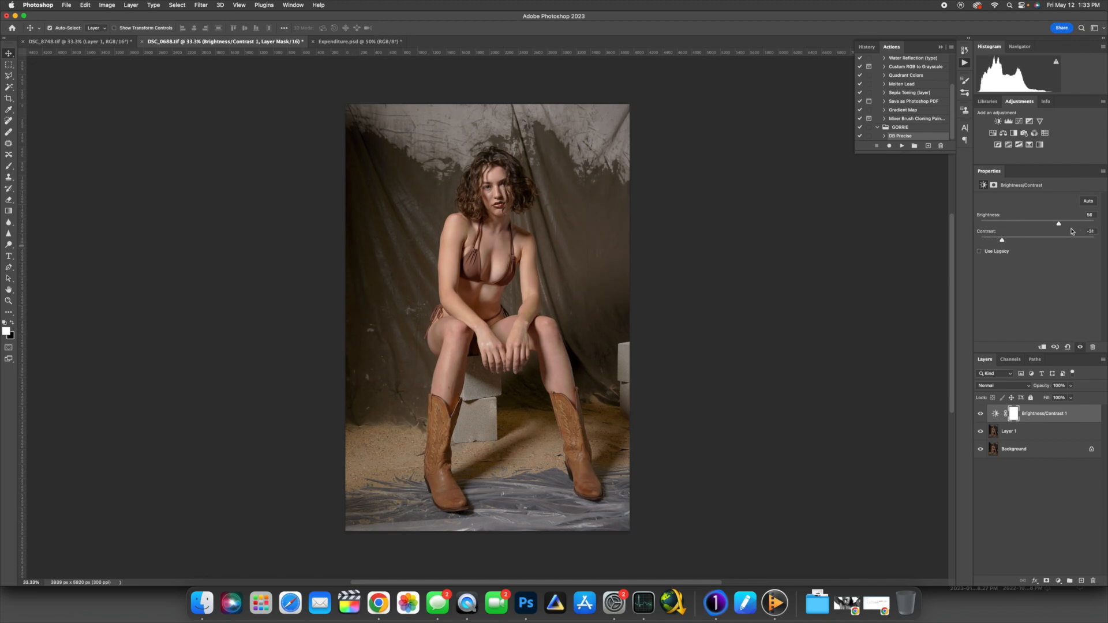
left_click_drag(1060, 227, 1068, 228)
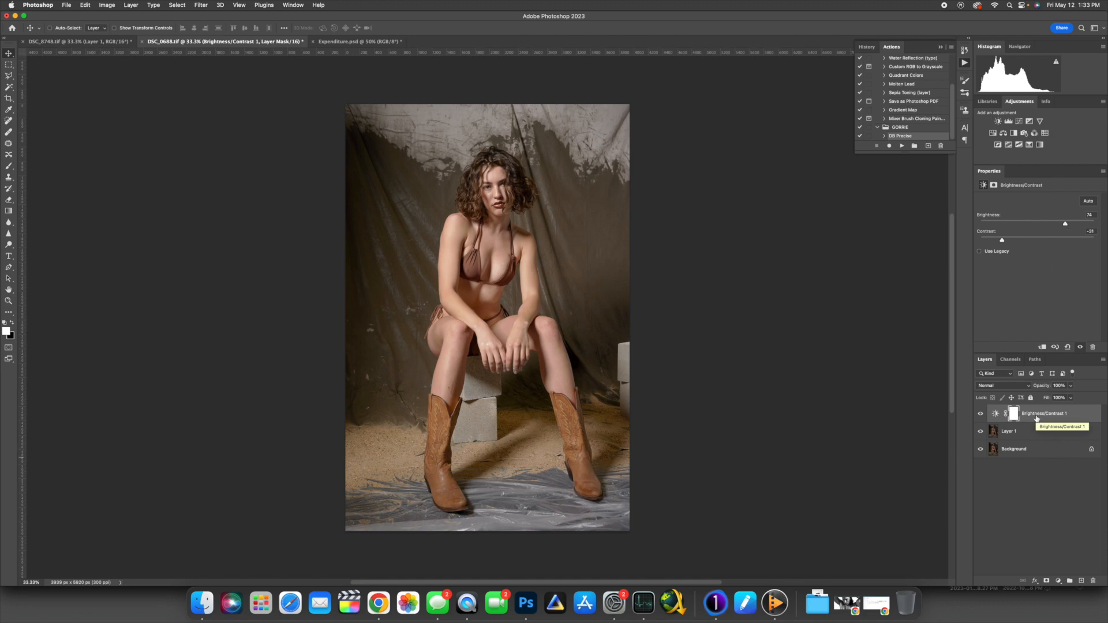
Step: Stamp all visible layers into a new layer above the Brightness/Contrast adjustment and keep that new layer selected
key("super+alt+shift+e")
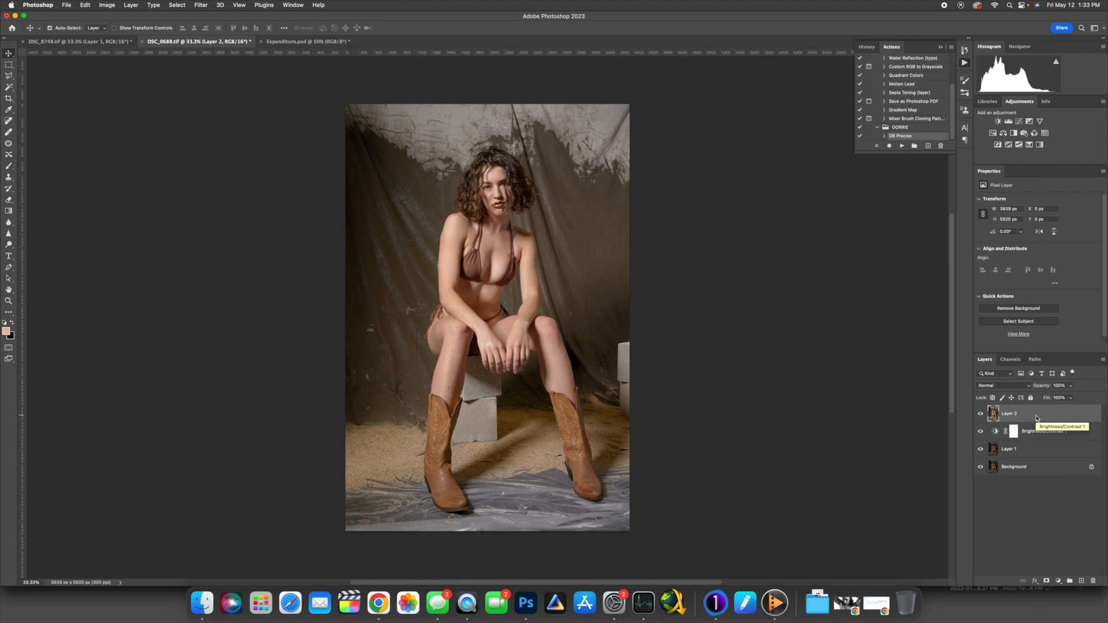
scroll(1010, 430, "right", 1)
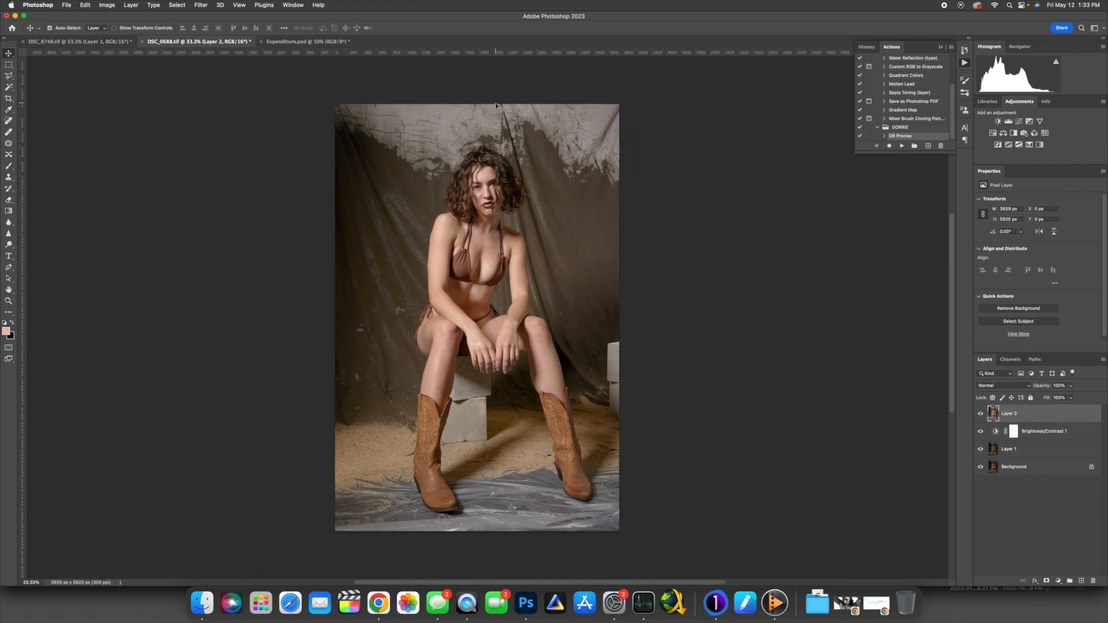
left_click(1042, 434)
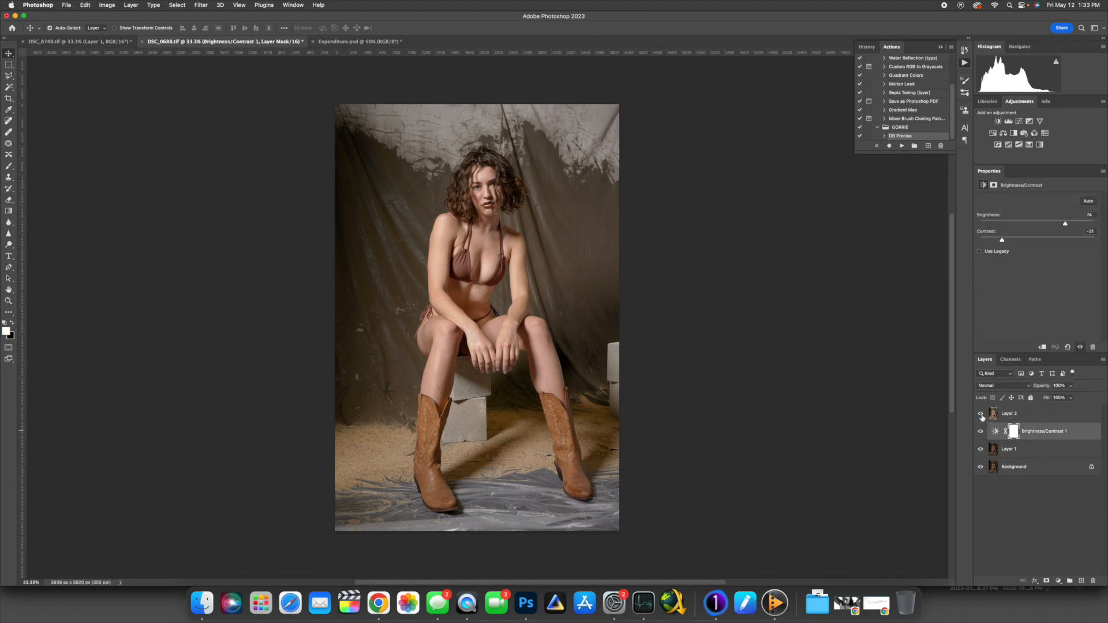
left_click(981, 416)
left_click(1026, 415)
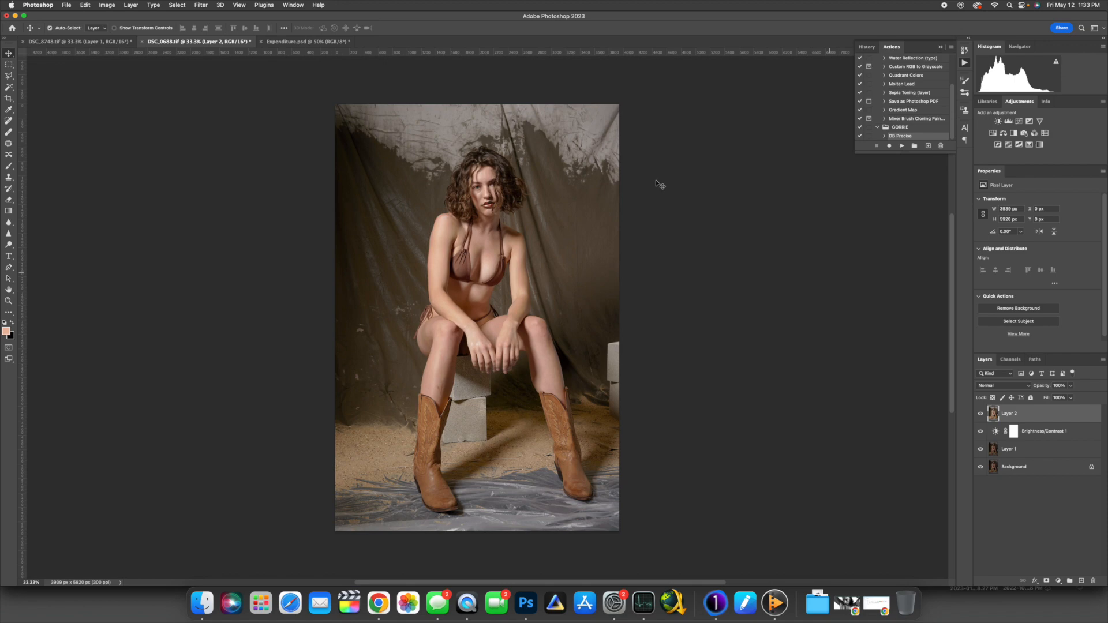
Step: Open the Dehancer Film filter on the merged layer and start from the Original preset
left_click(201, 5)
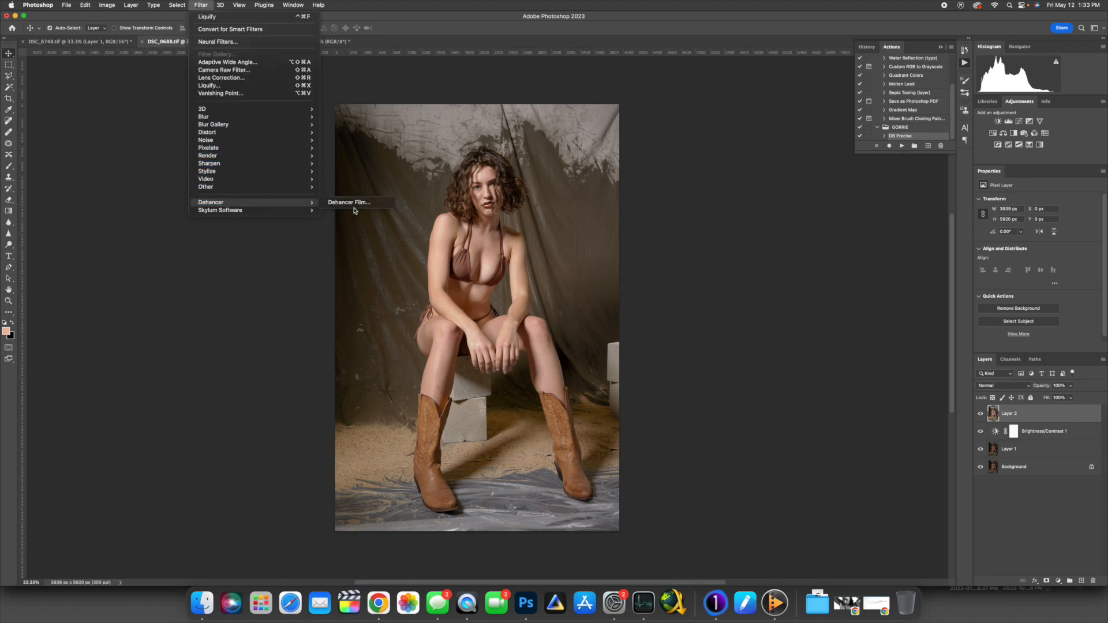
left_click(357, 204)
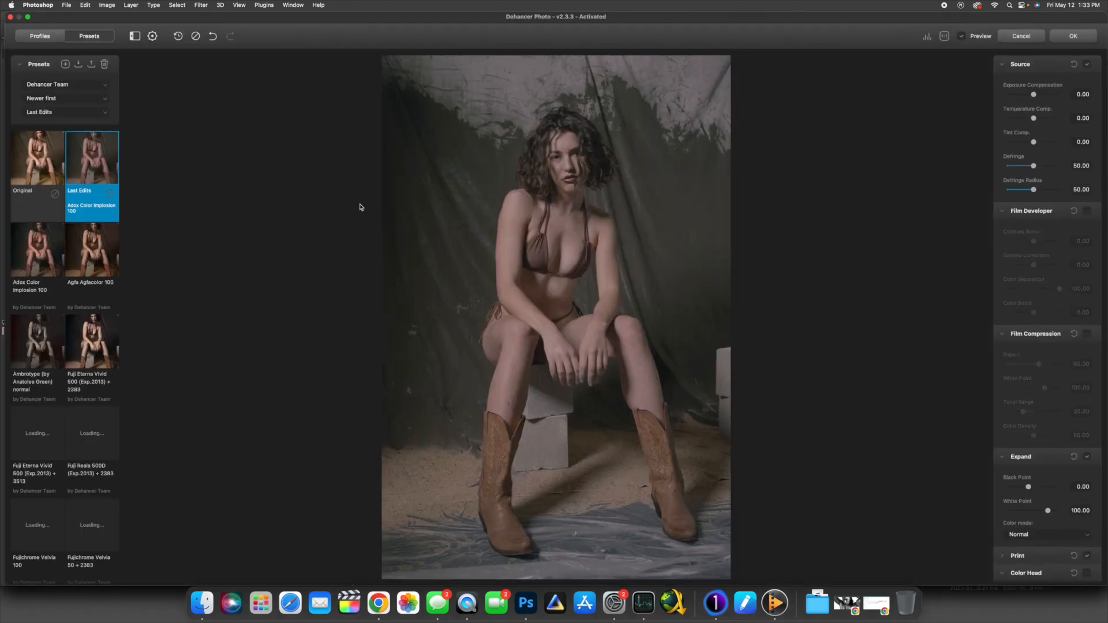
left_click(28, 155)
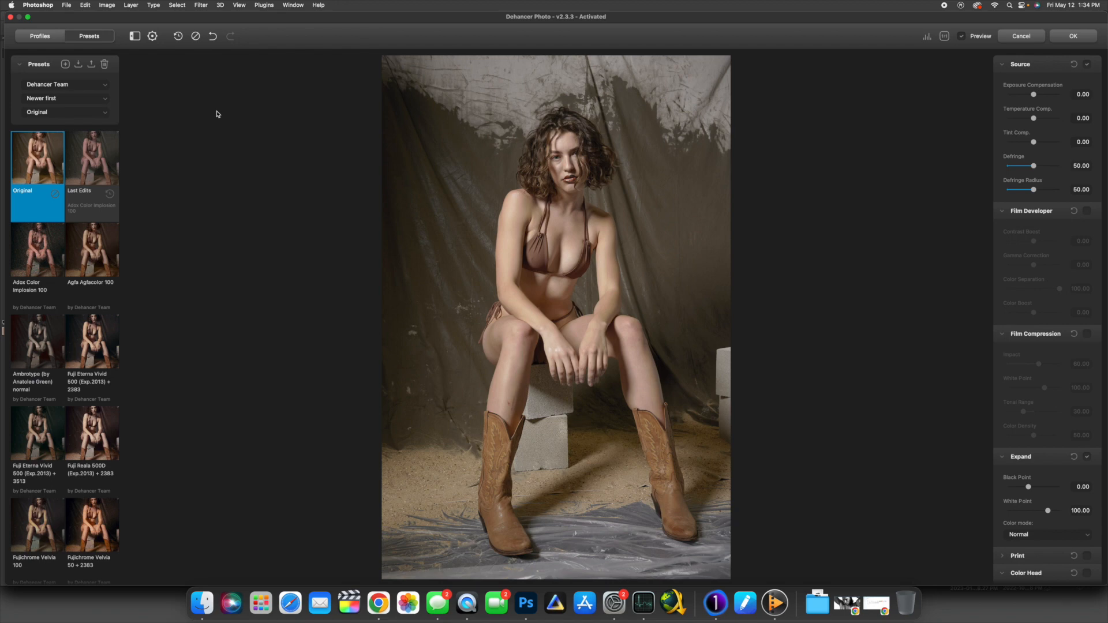
Step: Try the Kodak Vision3 500T + 2383 preset, compare it with the original, and review its Halation, Bloom and Vignette settings
scroll(61, 96, "down", 10)
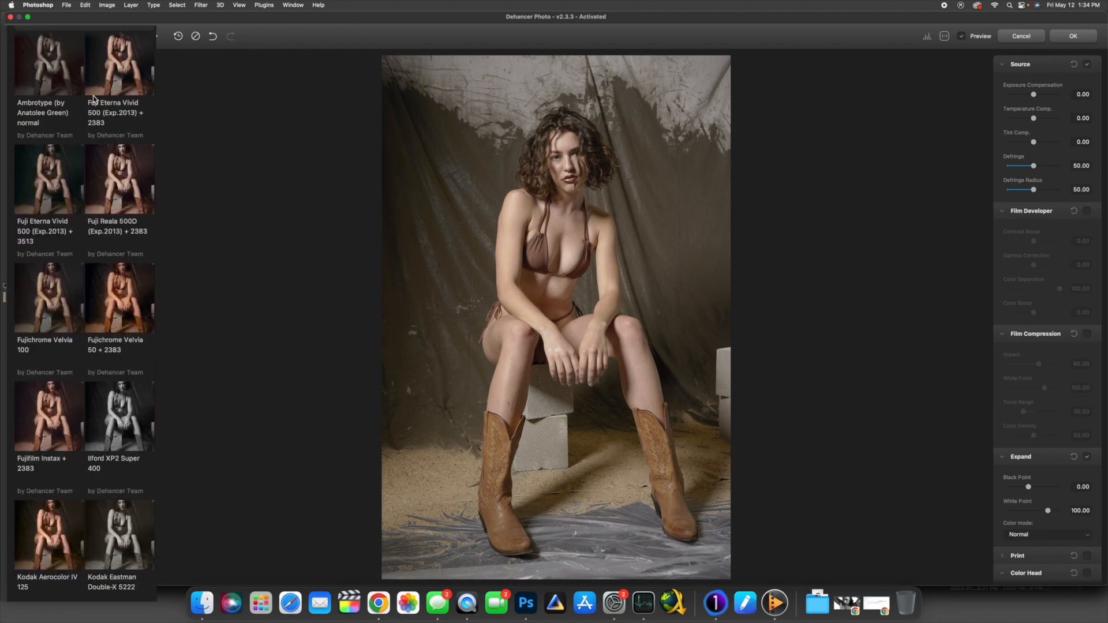
scroll(92, 96, "down", 5)
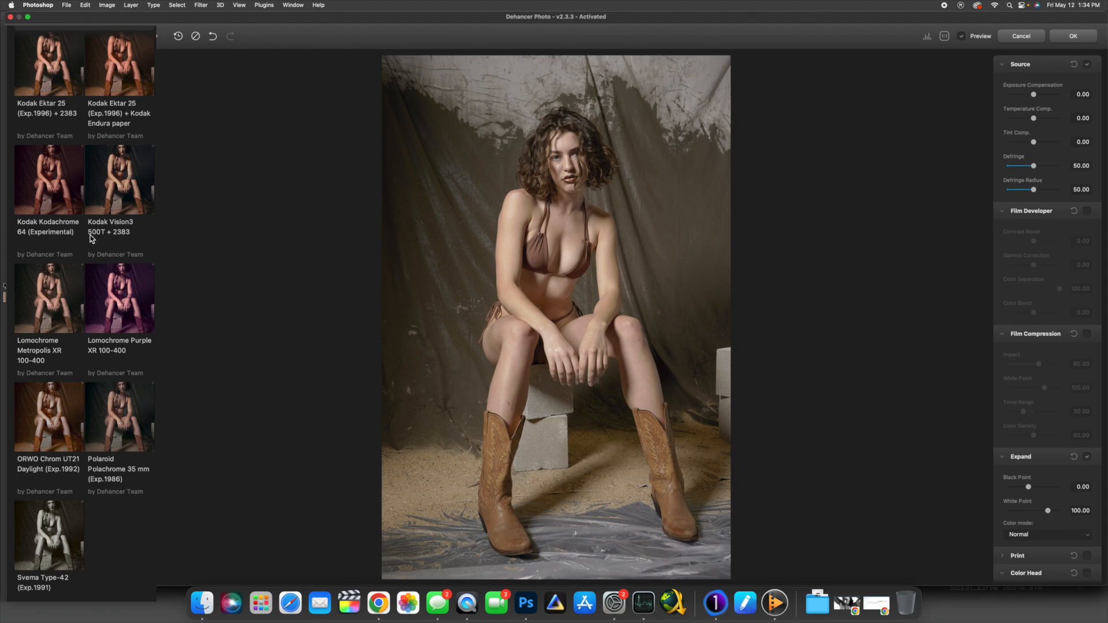
left_click(118, 171)
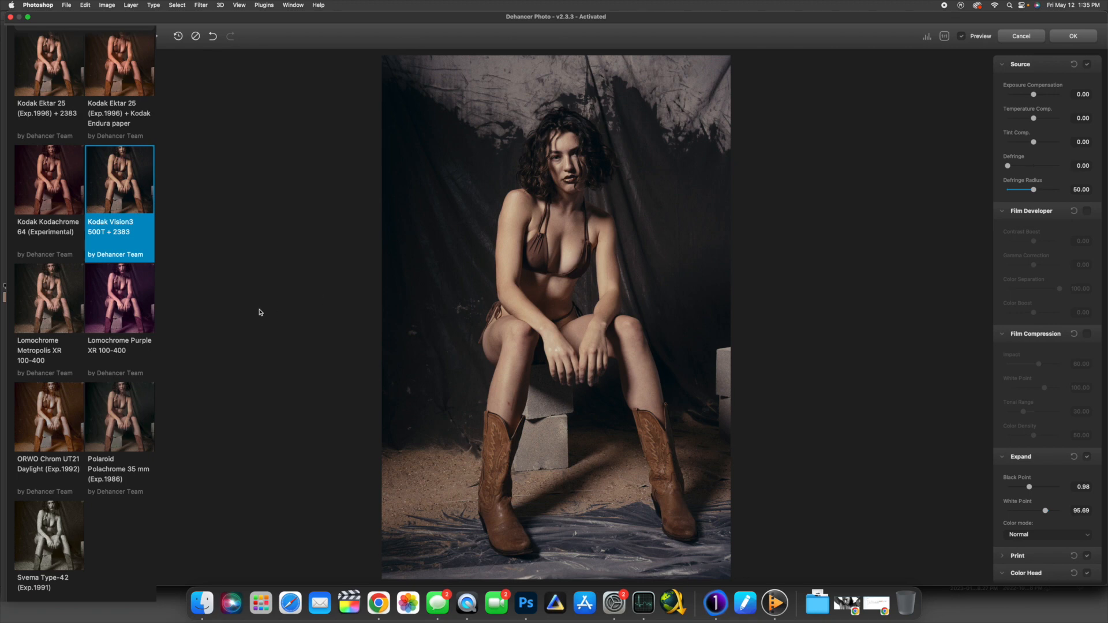
left_click(178, 37)
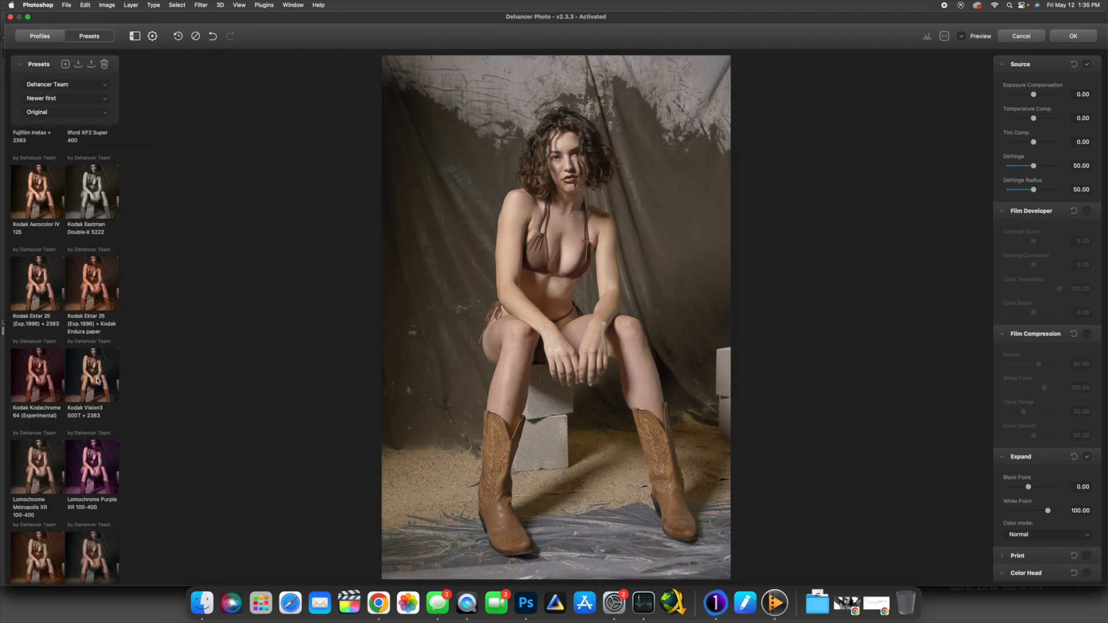
left_click(95, 378)
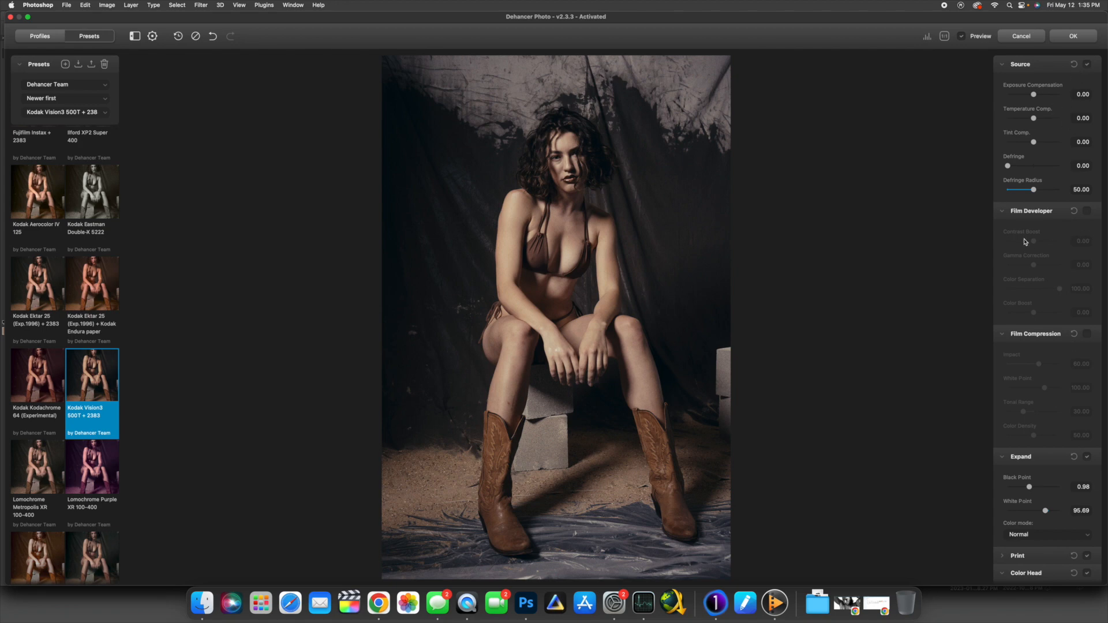
scroll(1025, 242, "down", 15)
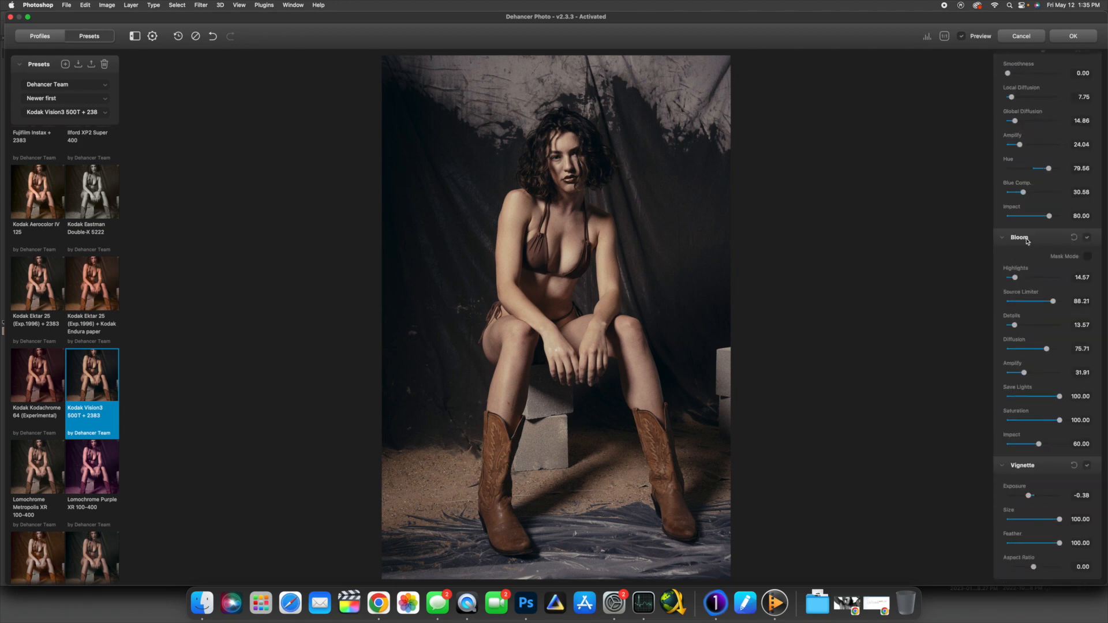
scroll(1027, 241, "up", 10)
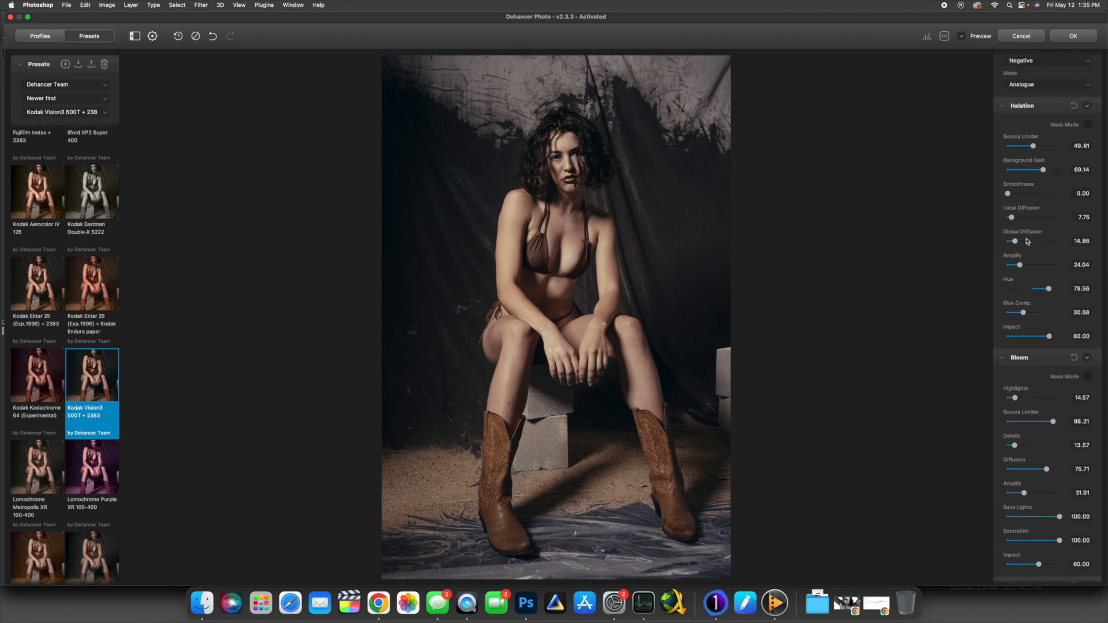
scroll(1027, 241, "up", 3)
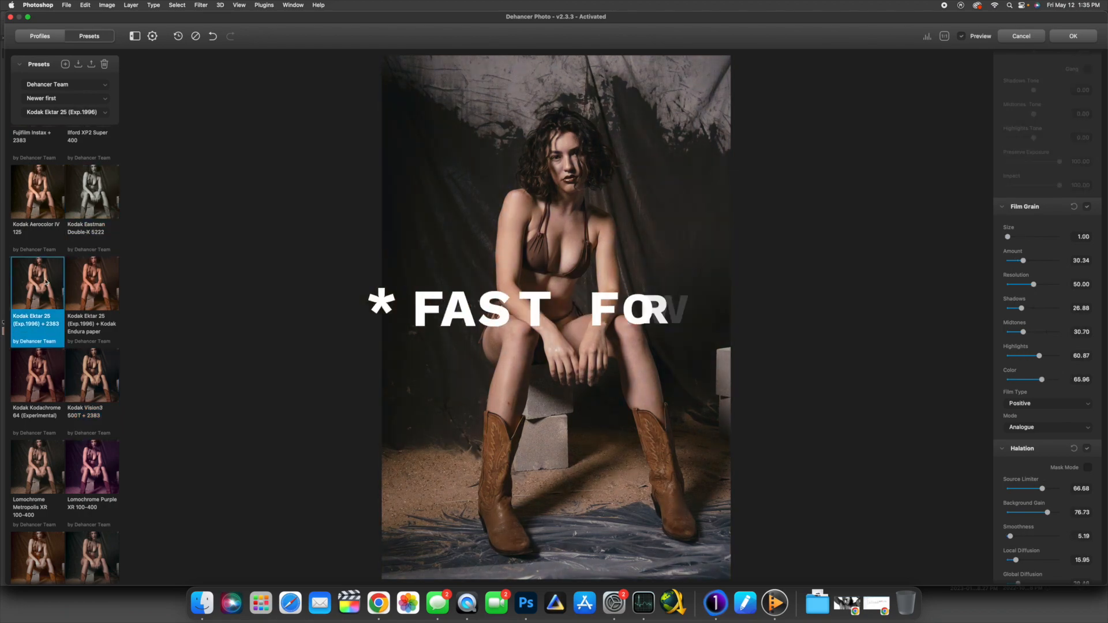
Step: Switch the preset collection to Featured Presets and load a Cinestill 800T preset
left_click(63, 84)
left_click(79, 94)
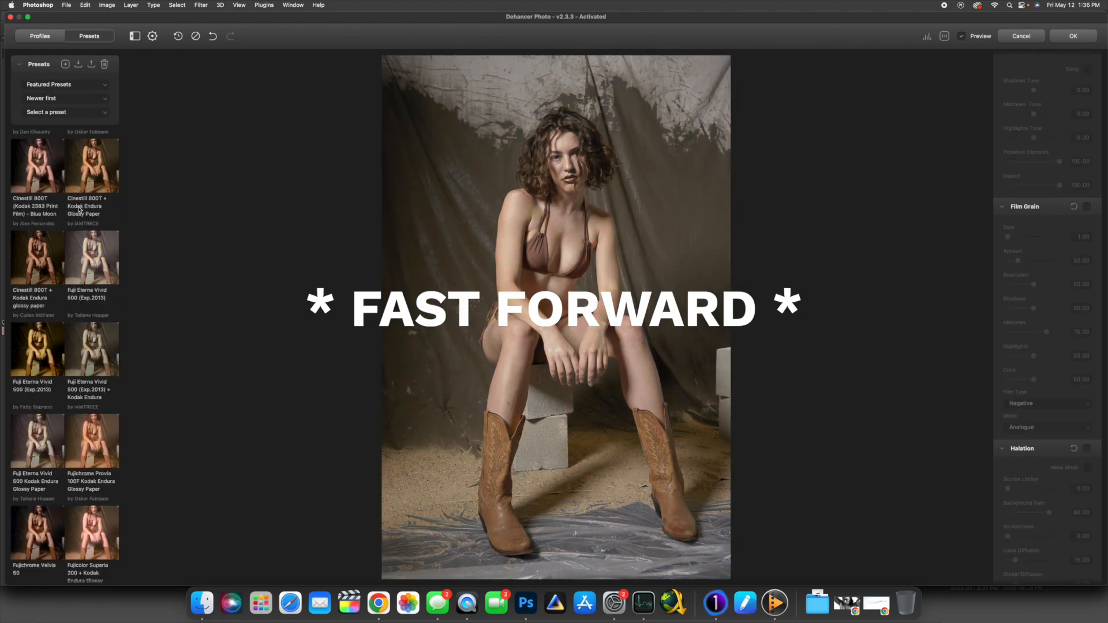
left_click(93, 335)
Step: In Source, lower Temperature Comp., set Tint Comp. to -45.46 and set Exposure Compensation to 0.35
left_click(1028, 119)
left_click_drag(1027, 119, 1024, 120)
left_click_drag(1027, 142, 1023, 142)
left_click_drag(1032, 94, 1036, 96)
Step: Tune the film effects while checking at actual size, setting Bloom's Source Limiter to 81.66 and Amplify to 56.46
scroll(1041, 175, "down", 15)
left_click_drag(1008, 372, 1040, 373)
left_click(944, 35)
left_click_drag(1041, 372, 1022, 350)
left_click_drag(1027, 207, 1017, 213)
left_click_drag(1028, 302, 1049, 301)
left_click(1022, 166)
left_click_drag(1011, 372, 1036, 372)
left_click(943, 35)
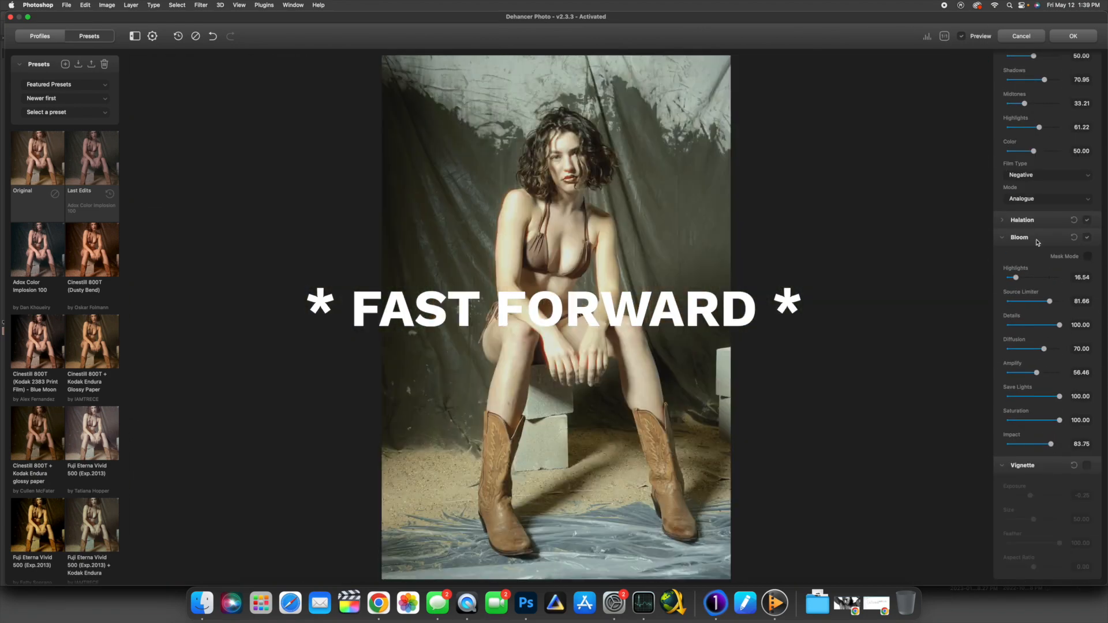
Step: Set Source's Temperature Comp. to -27.11 and Defringe to 10.49
scroll(1045, 289, "up", 15)
left_click_drag(1026, 119, 1028, 119)
left_click_drag(1008, 165, 1014, 166)
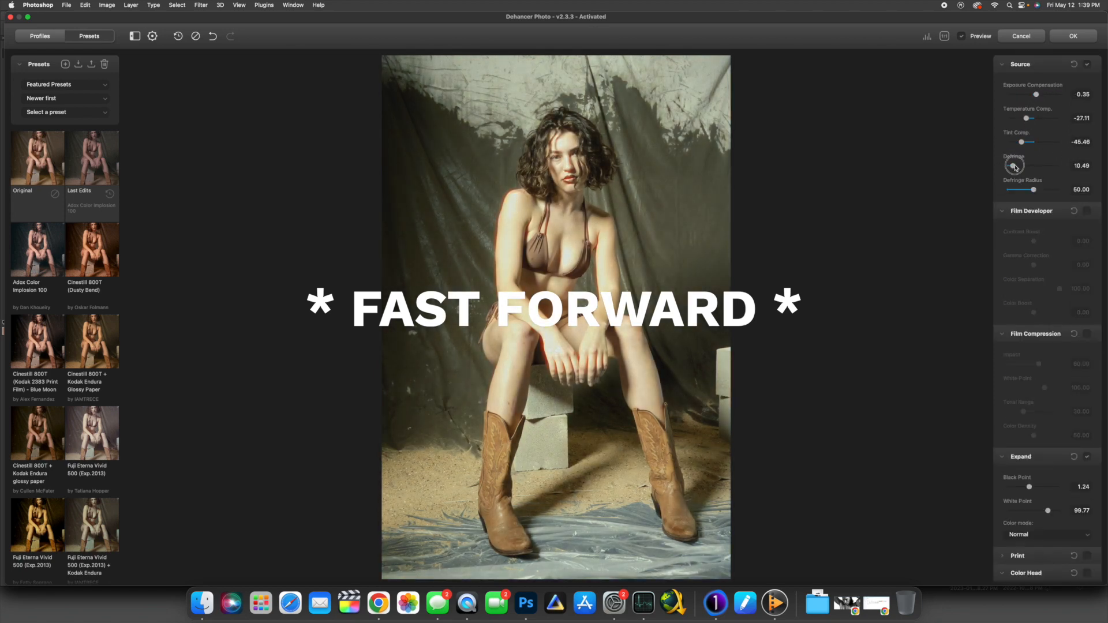
Step: Enable Color Head with Yellow-Blue 12.90, Magenta-Green 7.32, Cyan-Red 2.91, Shadows Tone -14.44 and Midtones Tone 27.18, and raise Highlights Tone slightly
scroll(1039, 288, "down", 10)
left_click(1087, 238)
left_click_drag(1033, 269, 1036, 293)
left_click_drag(1033, 316, 1034, 318)
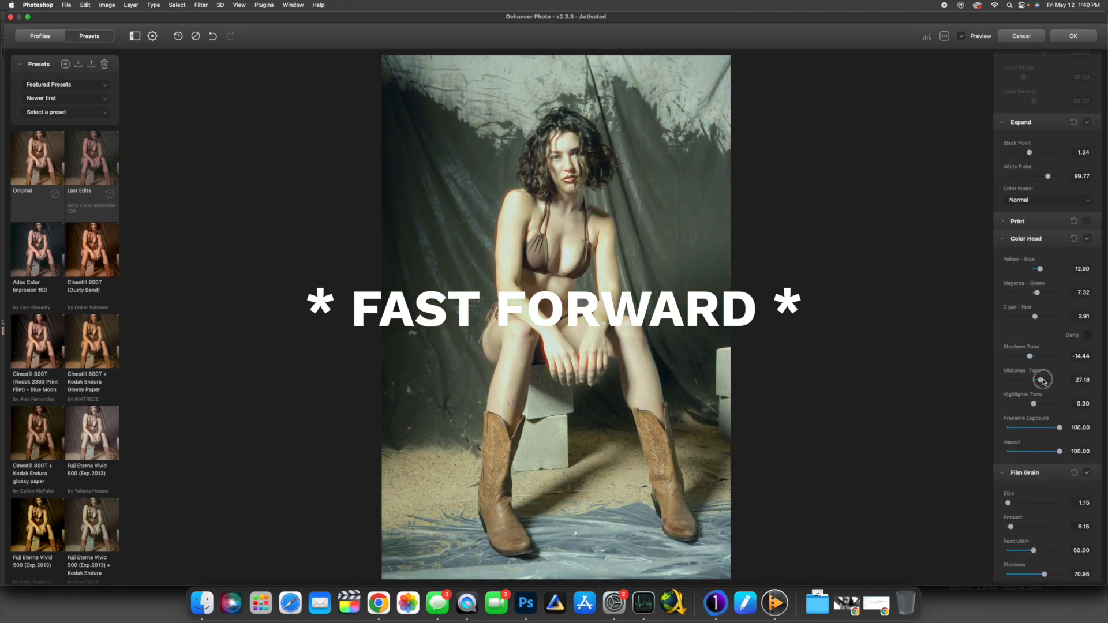
left_click_drag(1033, 404, 1037, 405)
Step: Set Bloom's Diffusion to 35.45, Saturation to 91.48 and Amplify to 61.08
scroll(1038, 439, "down", 10)
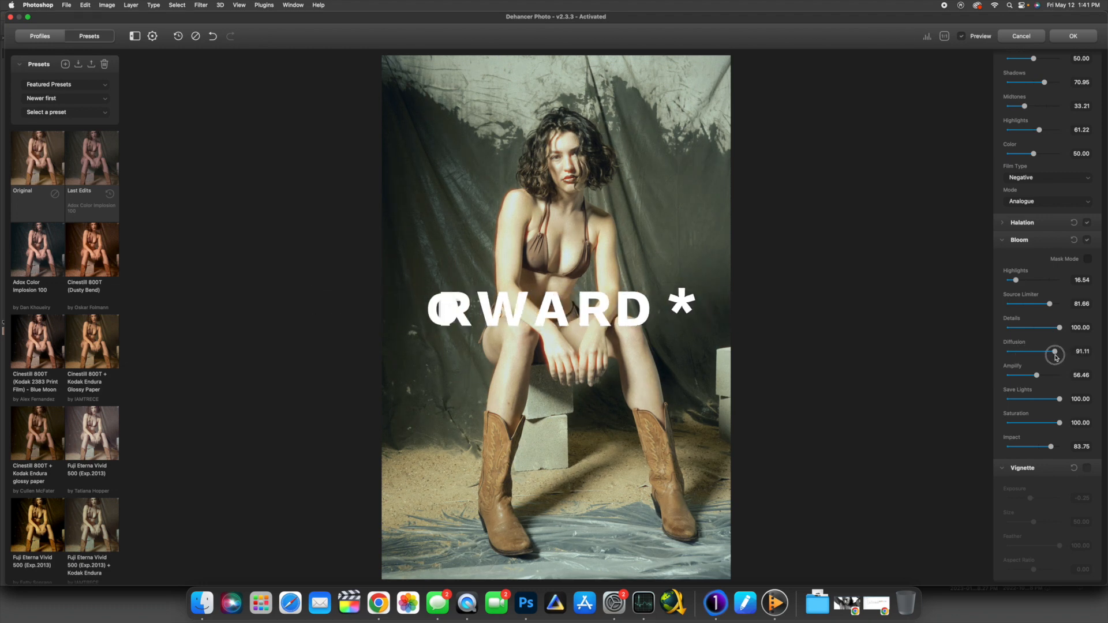
left_click_drag(1059, 352, 1025, 349)
scroll(1046, 395, "down", 1)
left_click_drag(1059, 423, 1054, 420)
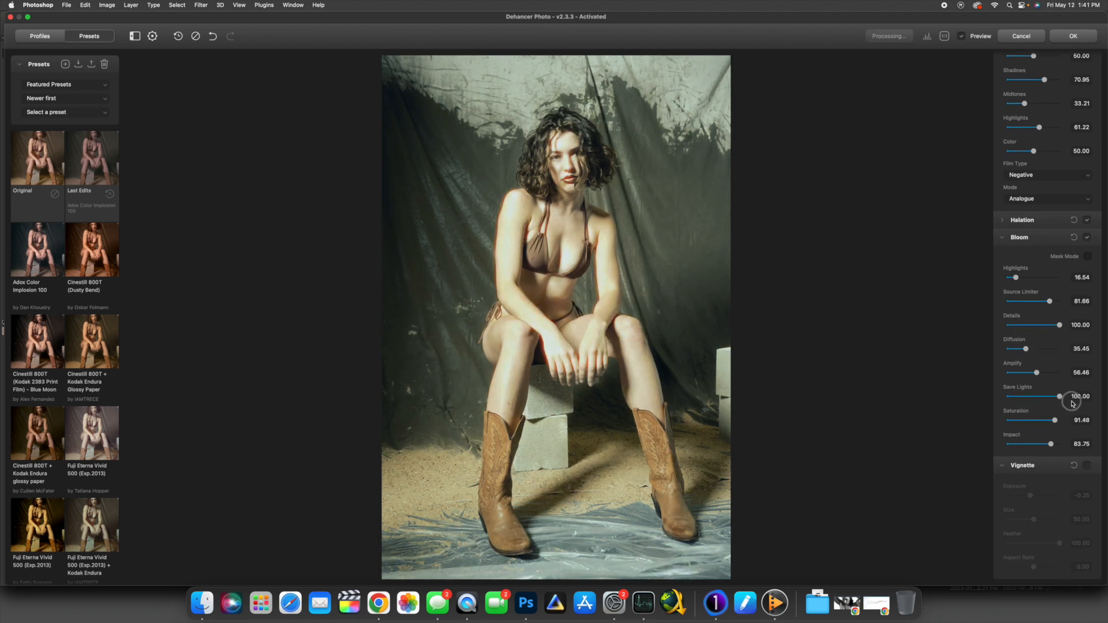
left_click_drag(1036, 373, 1038, 374)
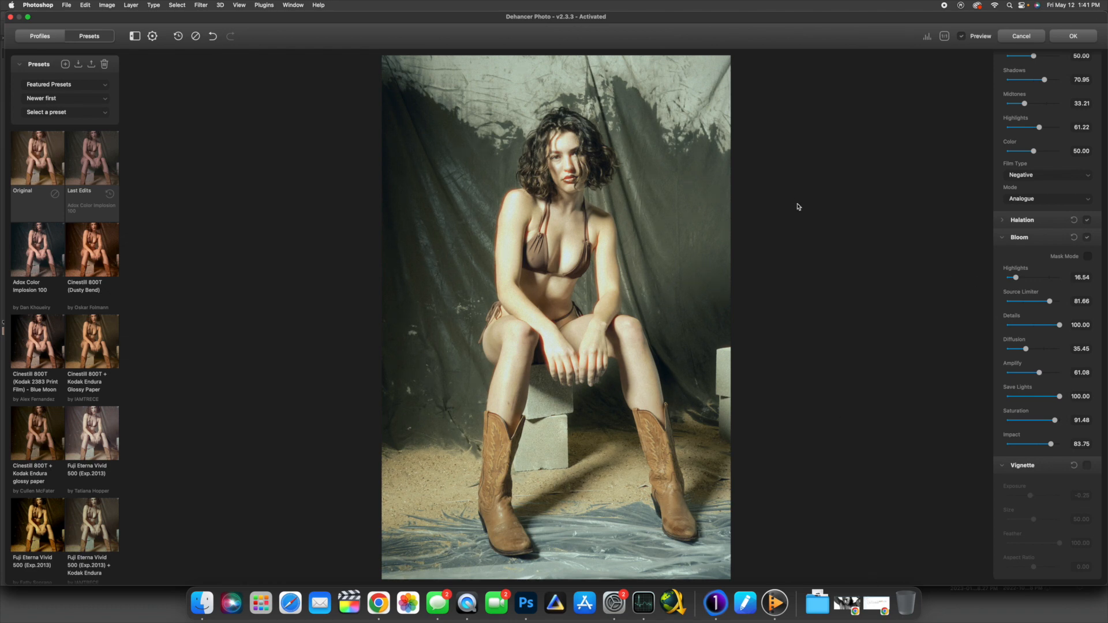
Step: Save the current look as a new preset named Cinestill 800T, followed by the author's first name and 01 in parentheses
left_click(65, 65)
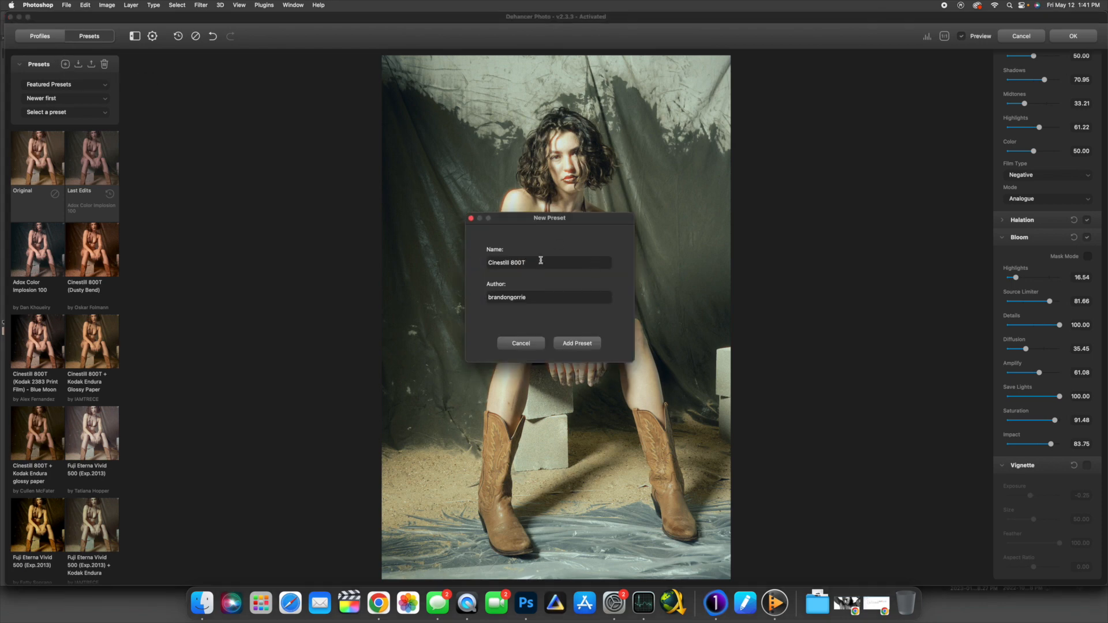
type("(")
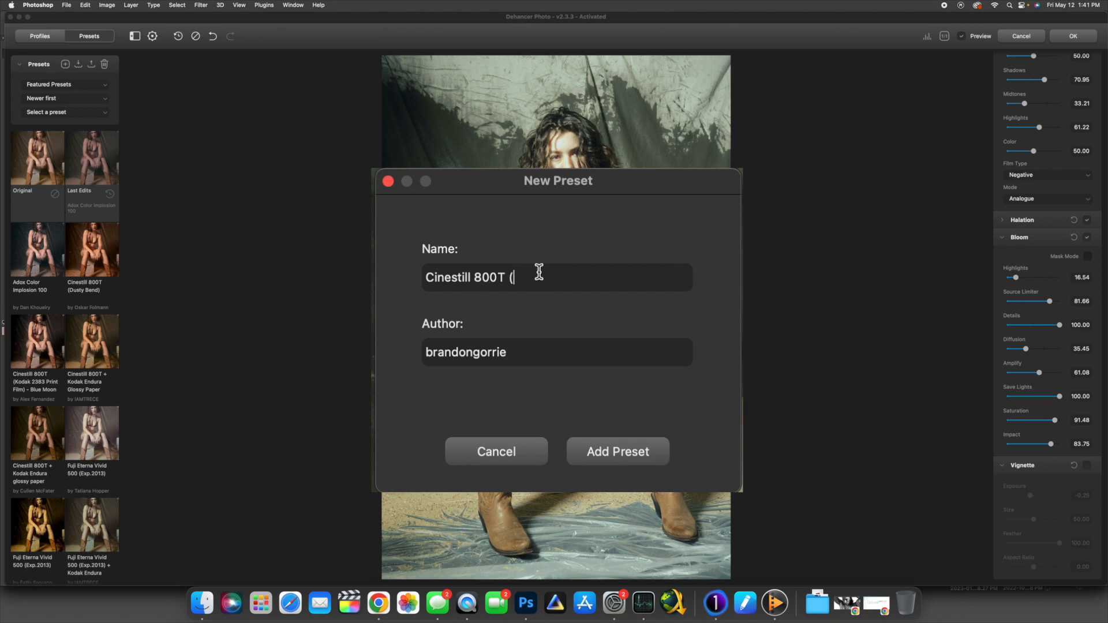
type("Brandon 01")
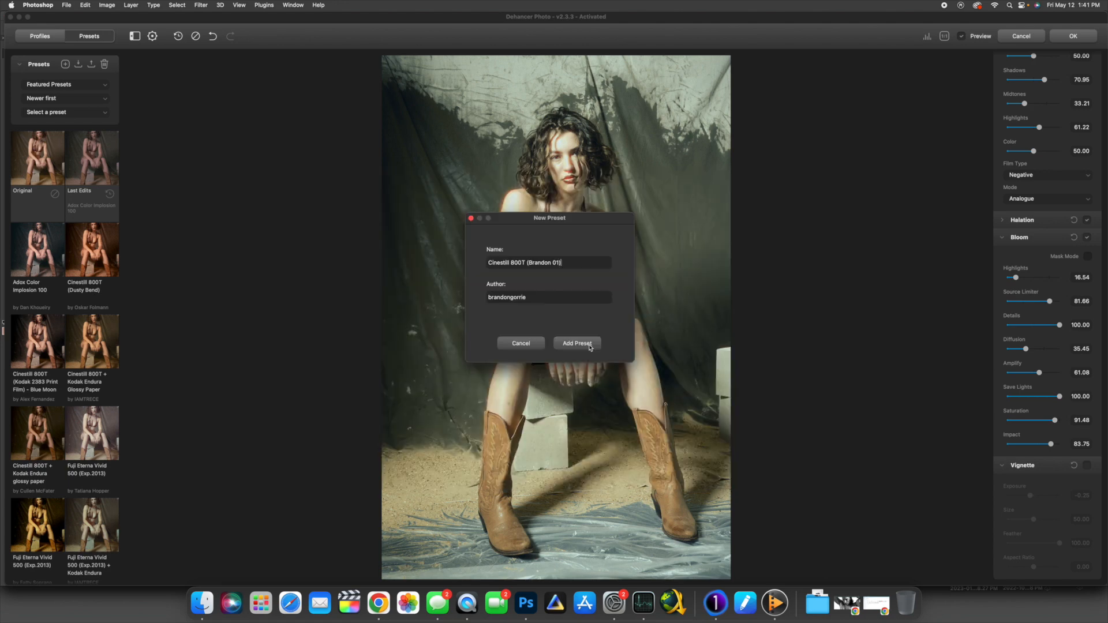
left_click(581, 345)
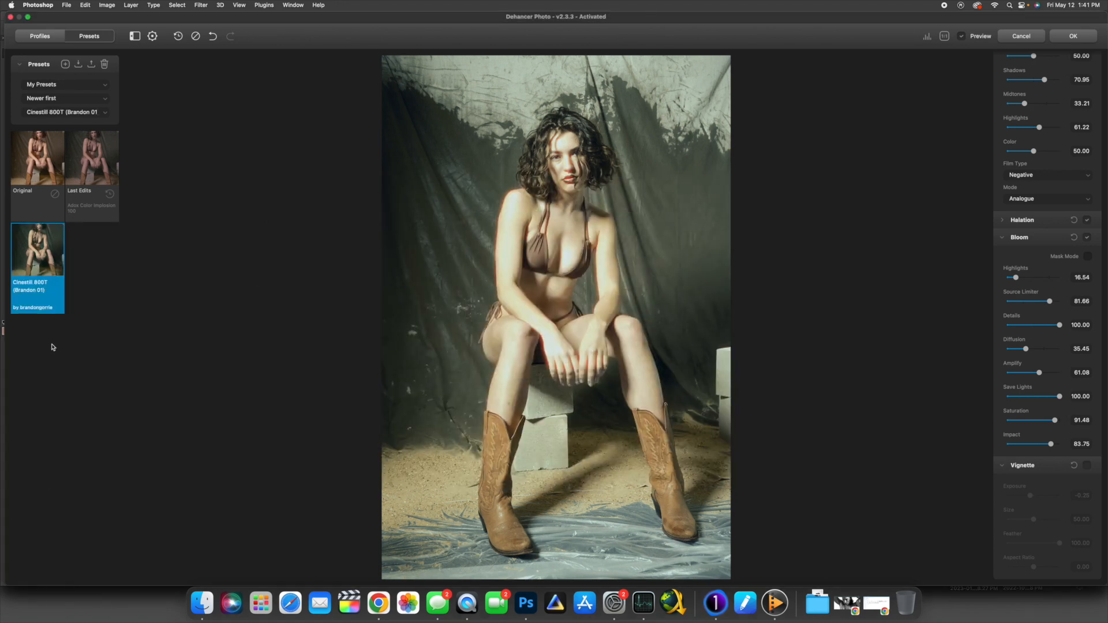
Step: Show My Presets, choose the saved Cinestill 800T preset and apply the filter to the photo
left_click(77, 84)
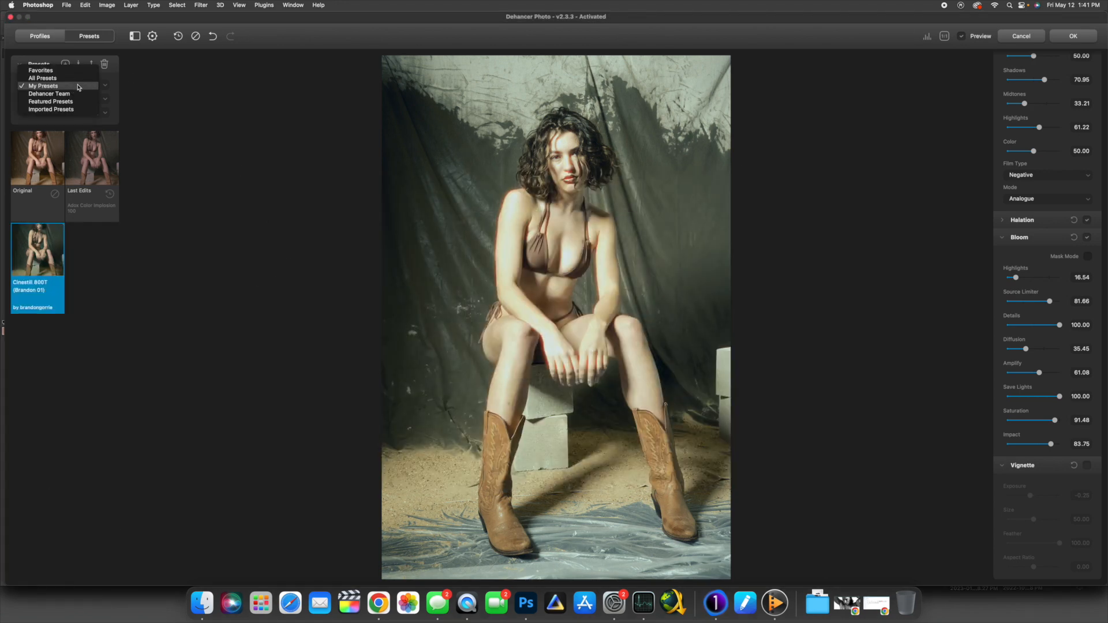
left_click(78, 87)
left_click(40, 247)
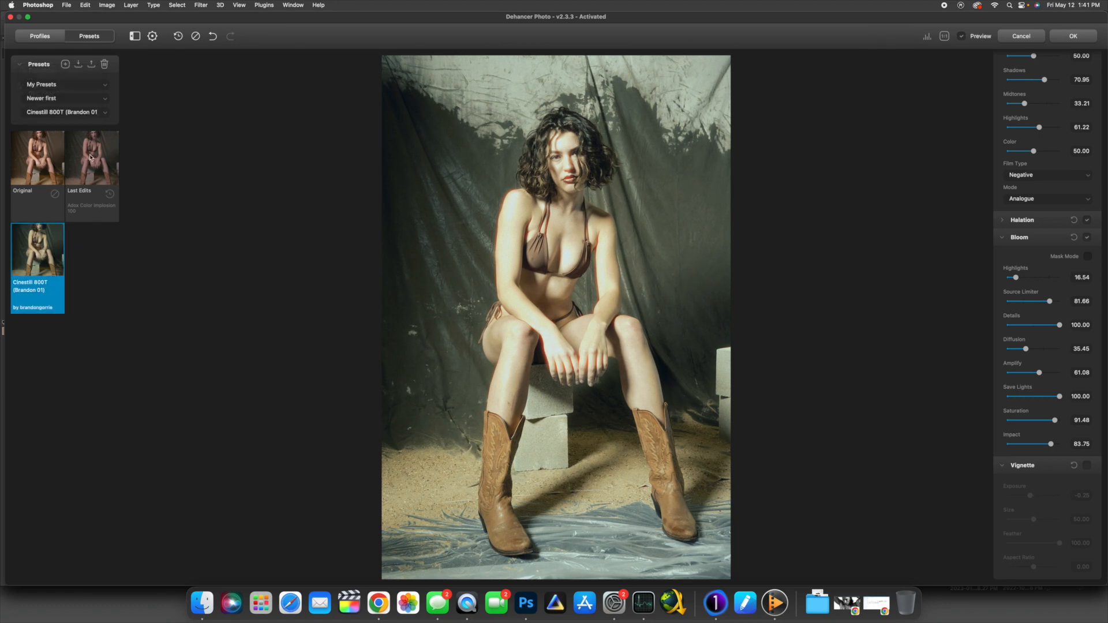
left_click(36, 165)
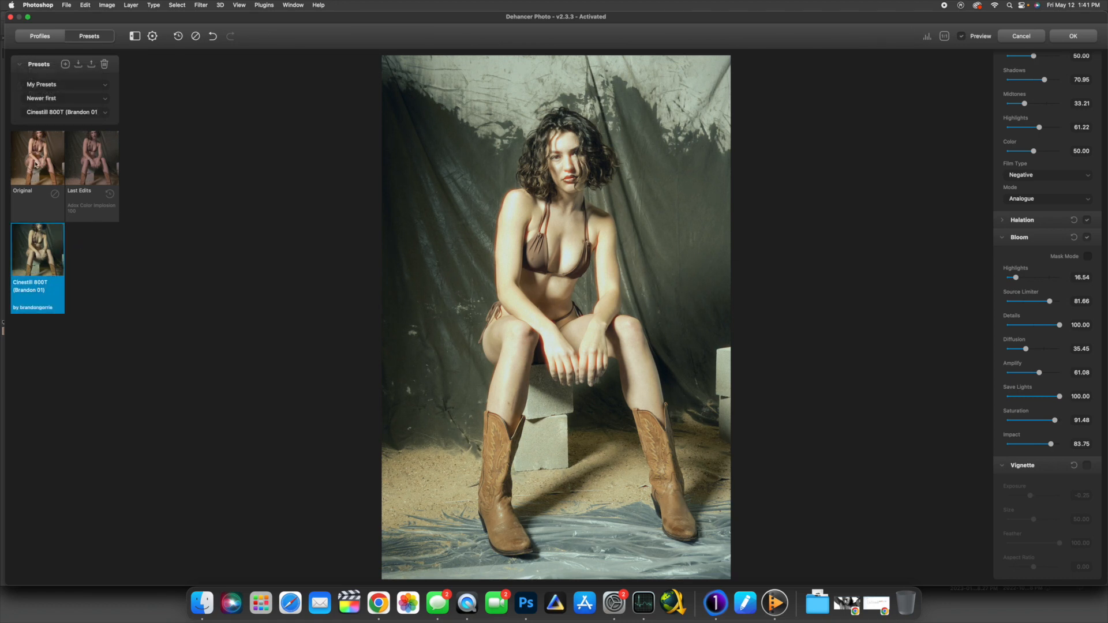
left_click(44, 253)
left_click(1077, 36)
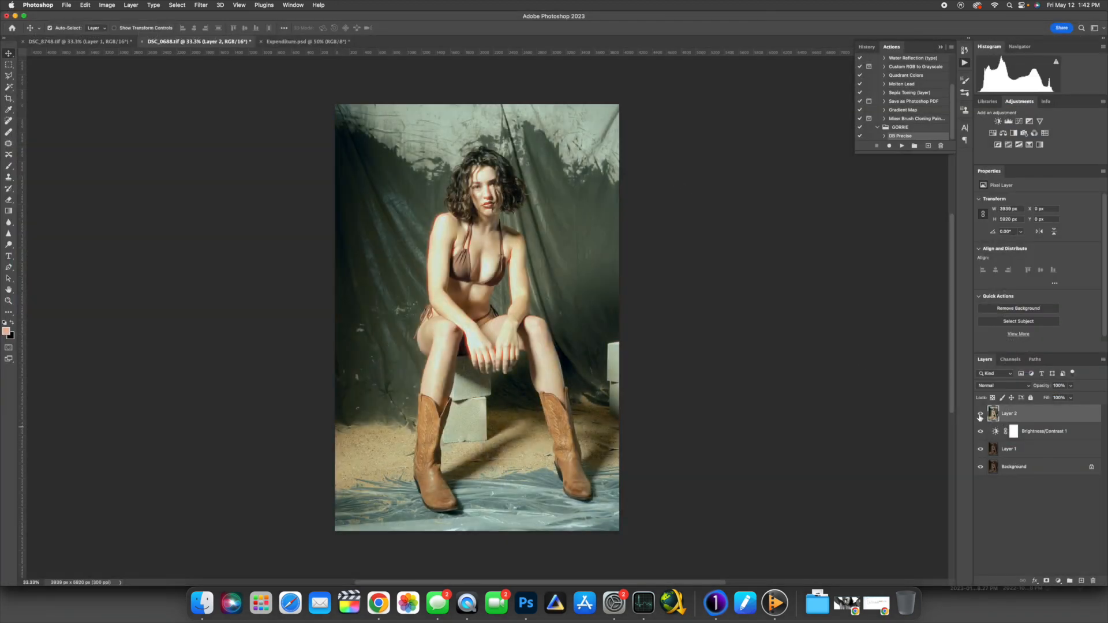
Step: Compare the photo with Layer 2 hidden and shown, then flatten the image and save the document
left_click(979, 414)
left_click(980, 414)
left_click(131, 4)
left_click(155, 331)
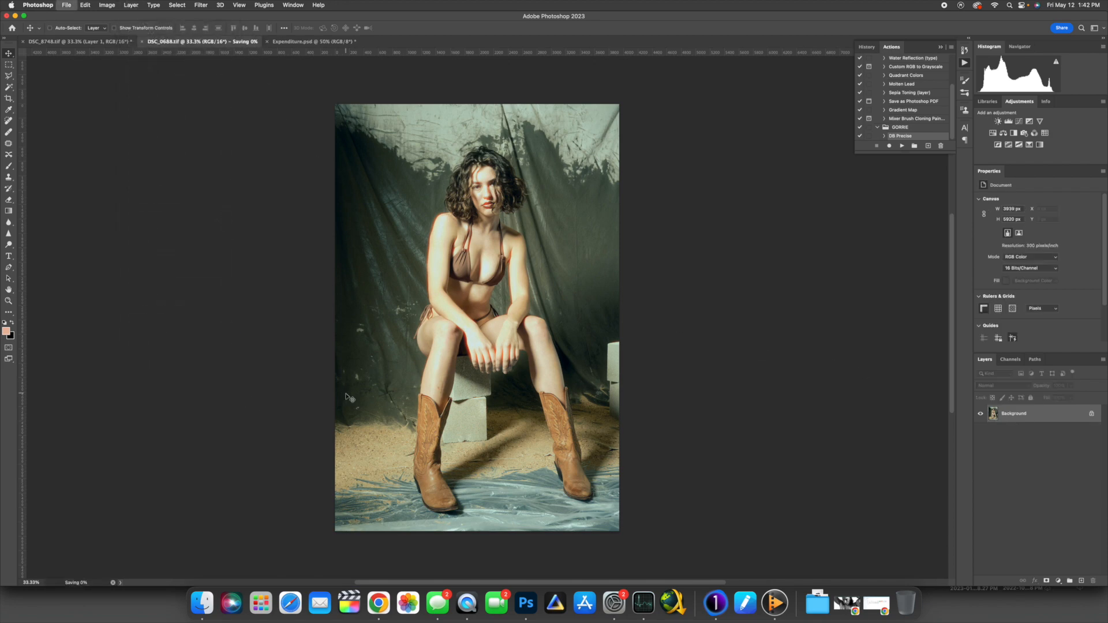
Step: Switch to Capture One, select DSC_0688.tif, and set its Exposure to -0.02 and Brightness to -6
left_click(716, 603)
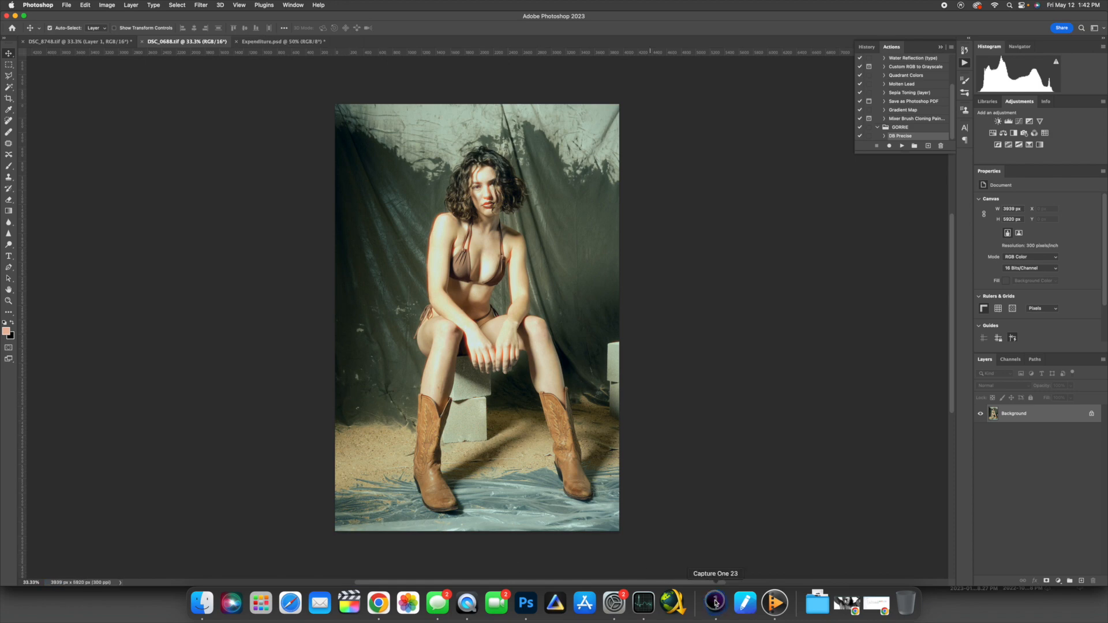
scroll(506, 544, "right", 2)
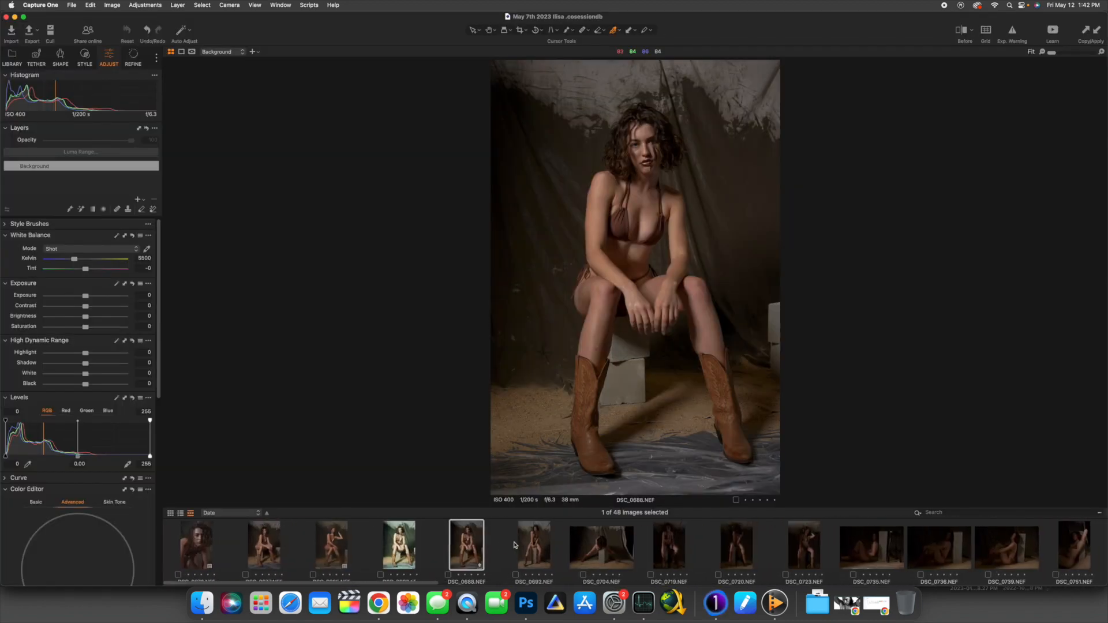
left_click(401, 542)
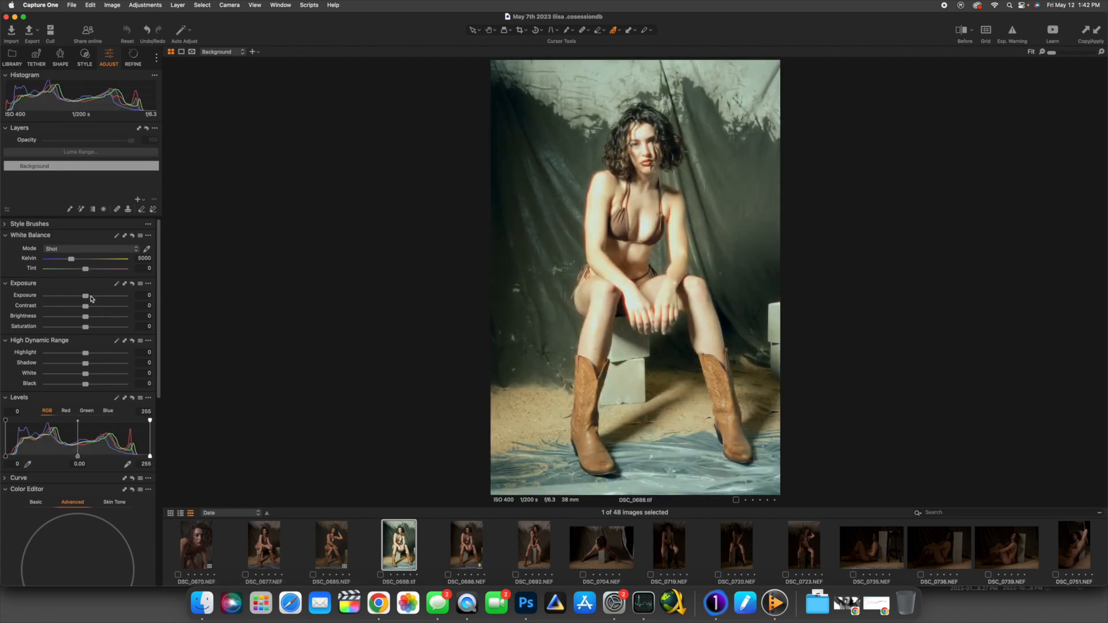
left_click_drag(85, 295, 80, 316)
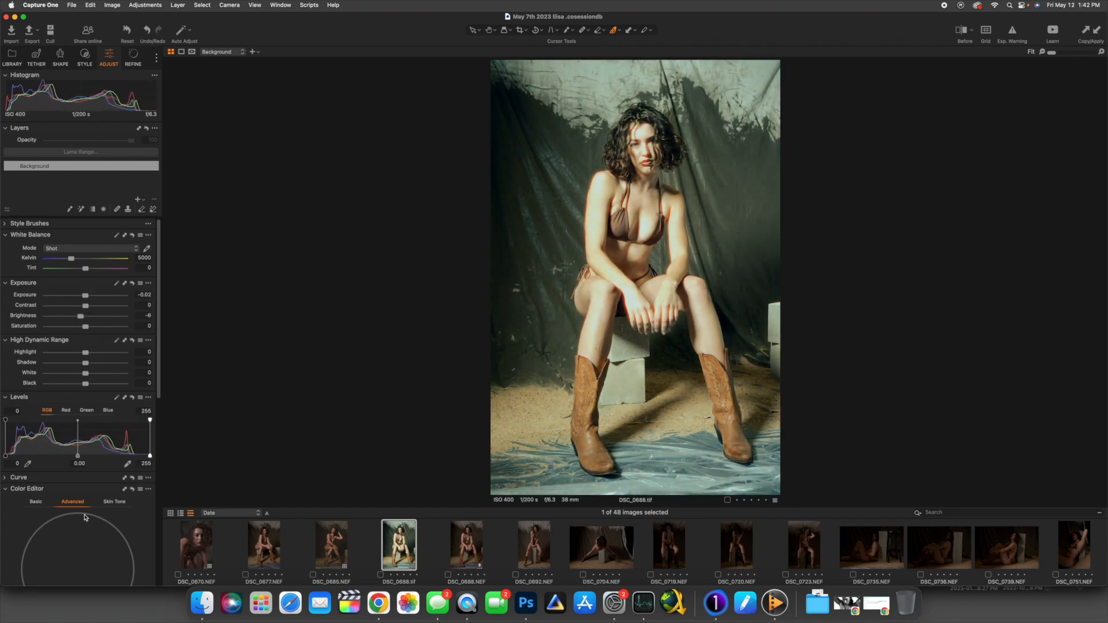
Step: Try altering the backdrop's green with Smoothness 16.5, Hue -30, Saturation -100 and Lightness -100, and reset all of the image's adjustments
scroll(85, 518, "down", 5)
left_click(144, 507)
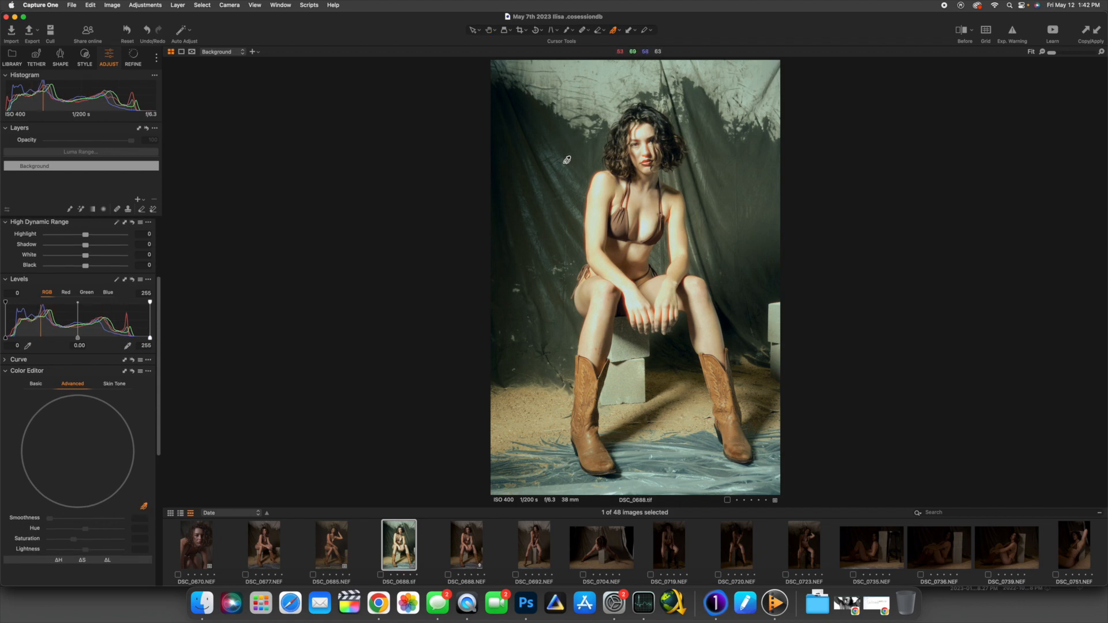
left_click(564, 168)
scroll(113, 466, "down", 2)
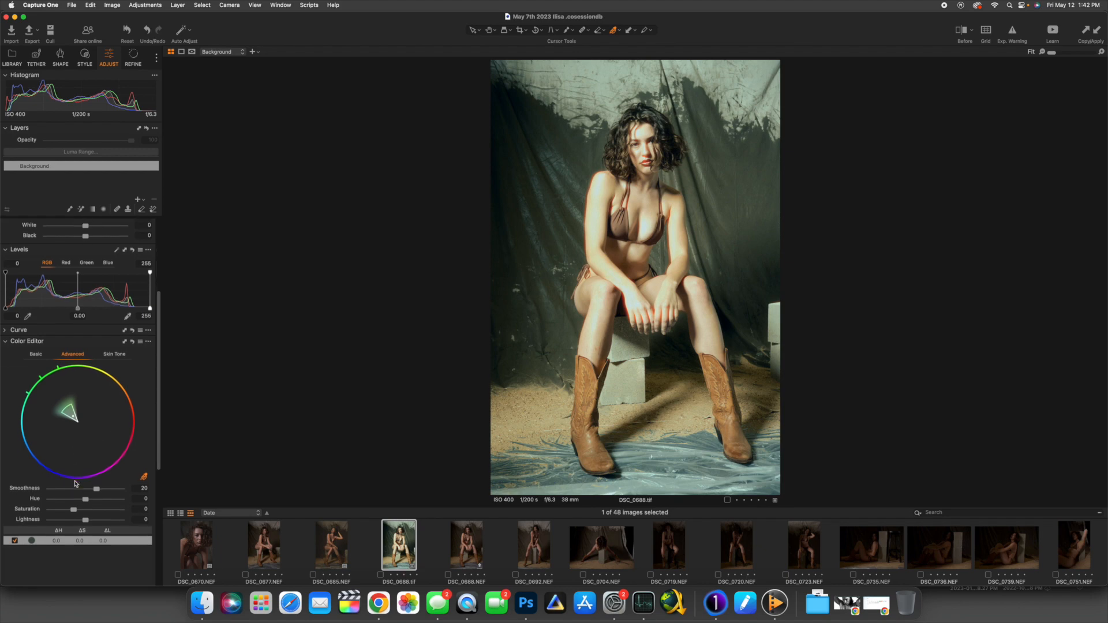
left_click_drag(85, 495, 2, 505)
left_click_drag(96, 485, 40, 515)
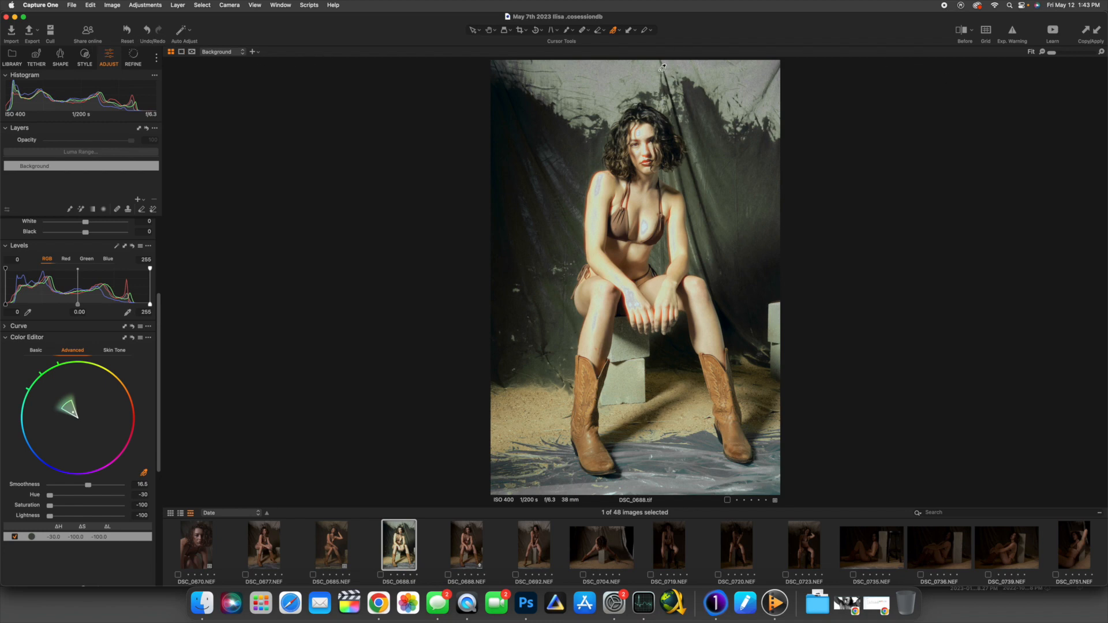
left_click(127, 30)
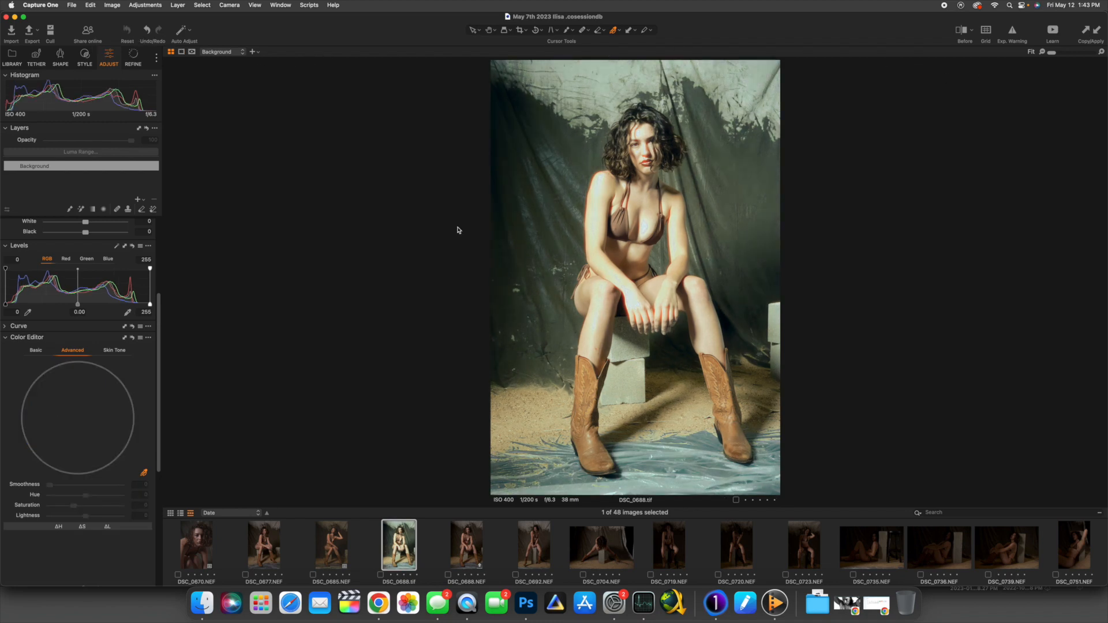
Step: Switch to Photoshop, duplicate the background layer of Expenditure.psd and open the Dehancer Film filter on the copy
left_click(525, 603)
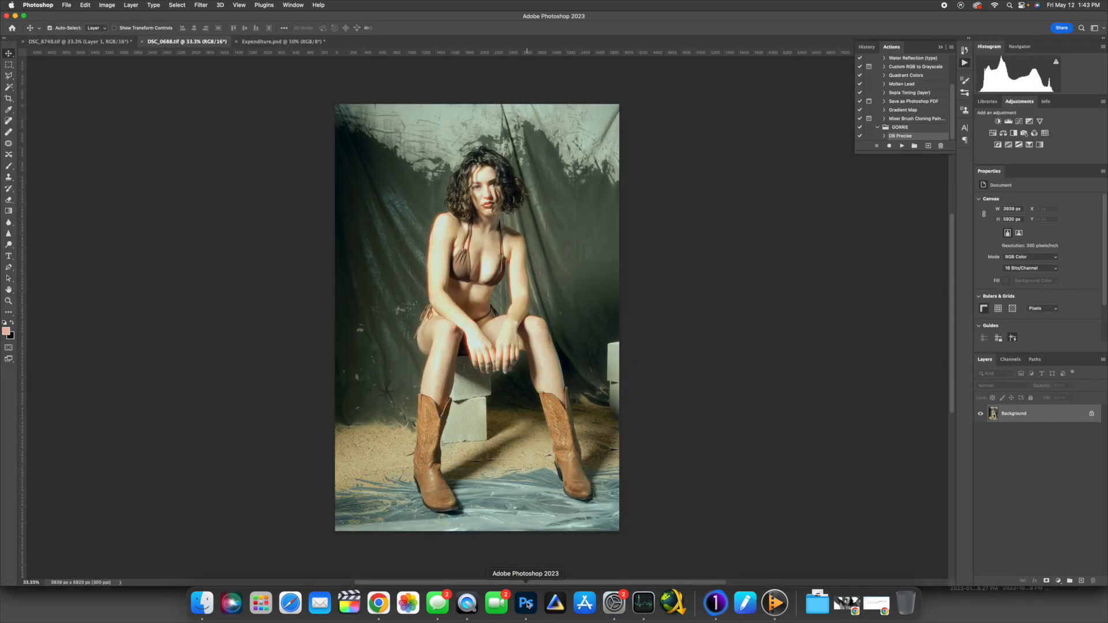
left_click(267, 42)
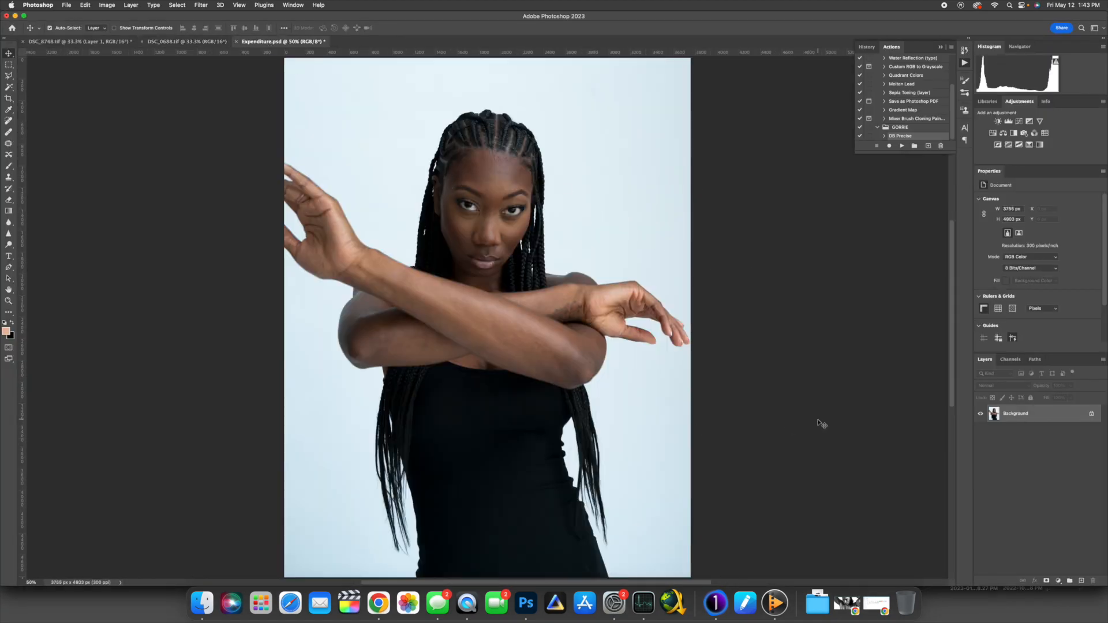
key("super+j")
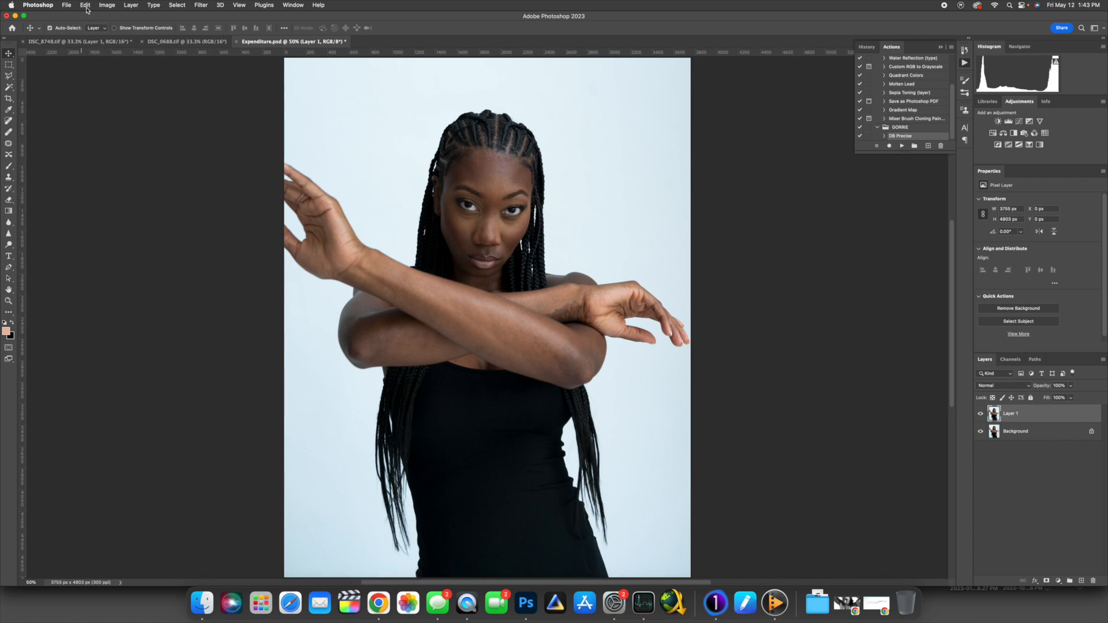
left_click(199, 4)
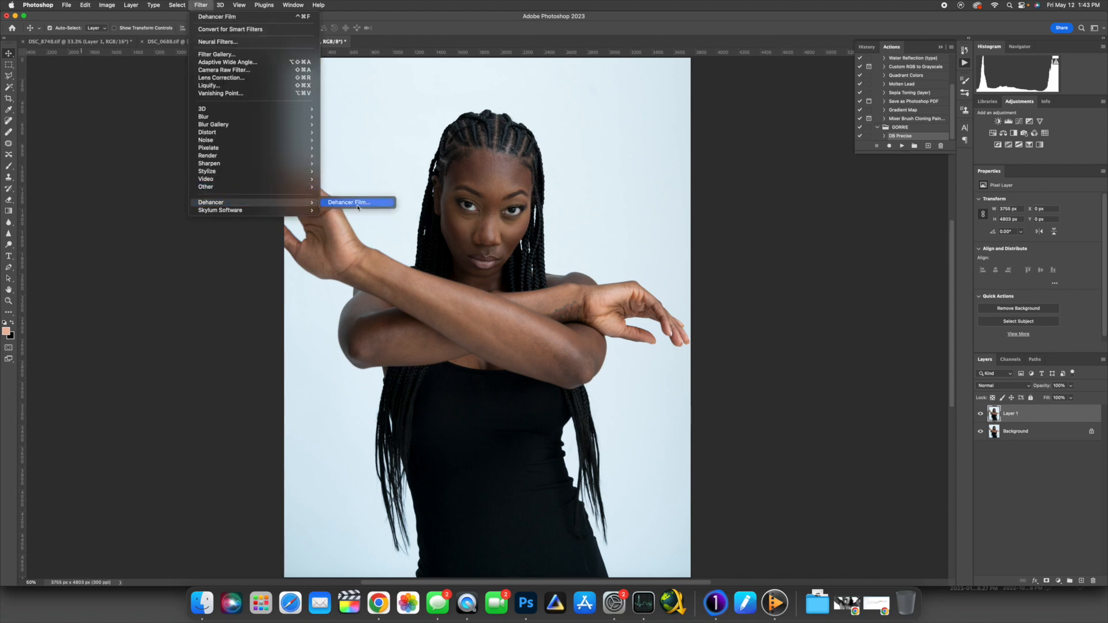
left_click(352, 202)
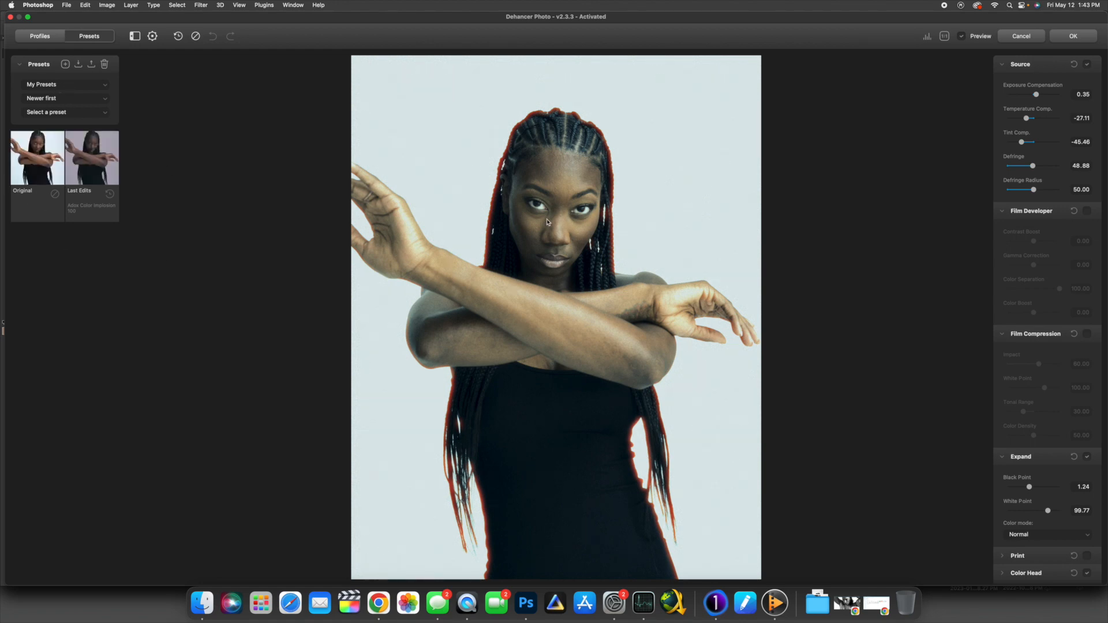
Step: Restore the original look and apply the Ilford HP5 Plus 400 + Kodak Endura Glossy Paper preset from All Presets
left_click(39, 155)
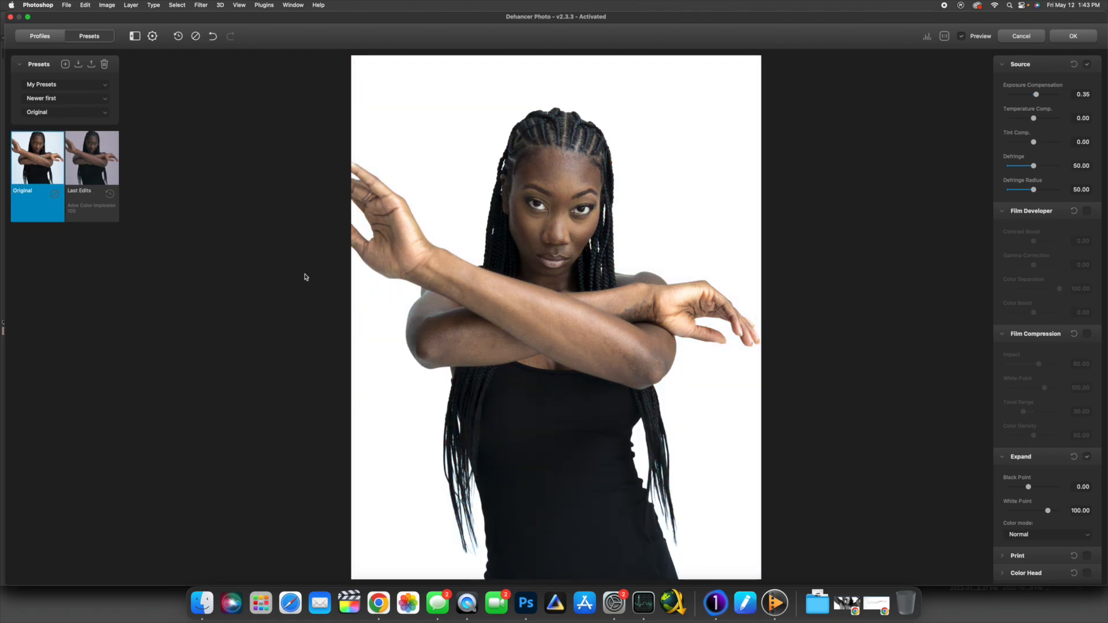
left_click(72, 114)
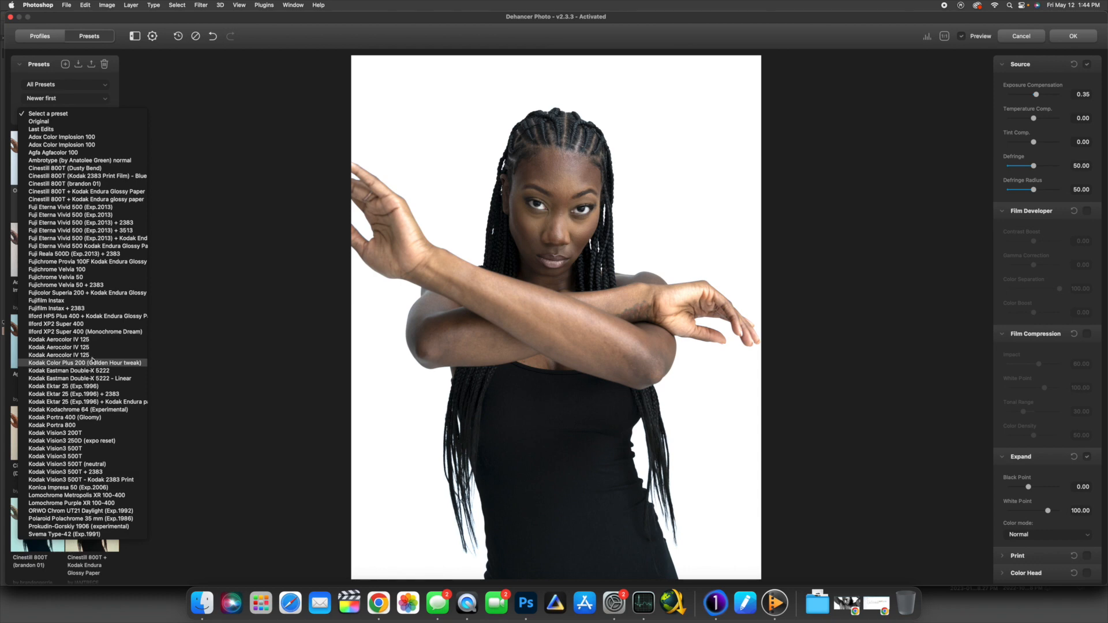
left_click(106, 317)
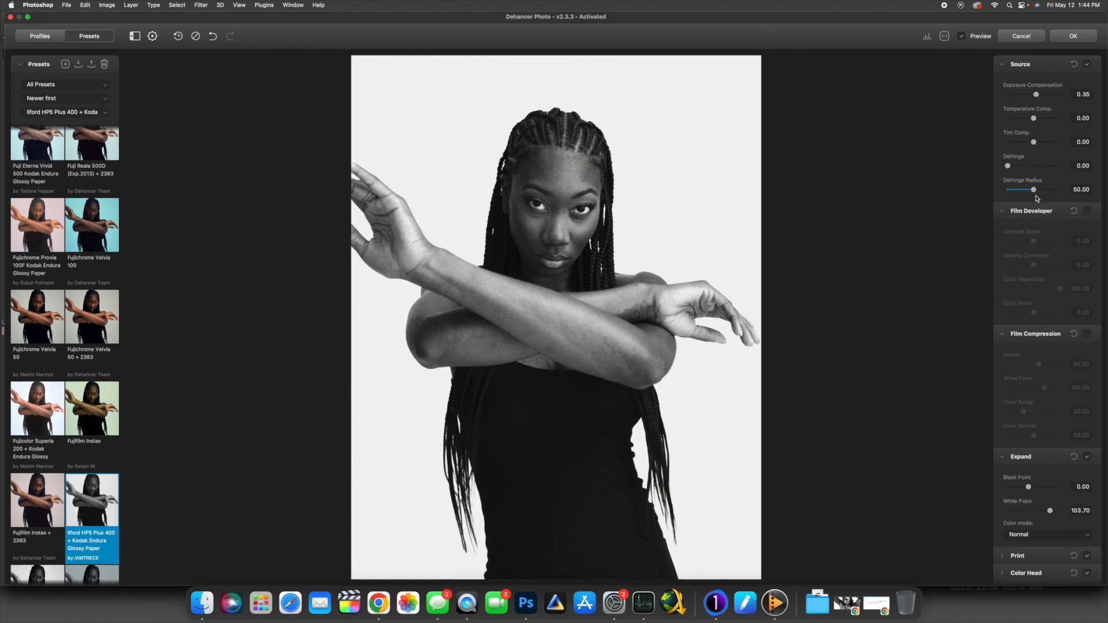
Step: Enable Film Developer and inspect the black-and-white portrait at actual size
left_click(1087, 212)
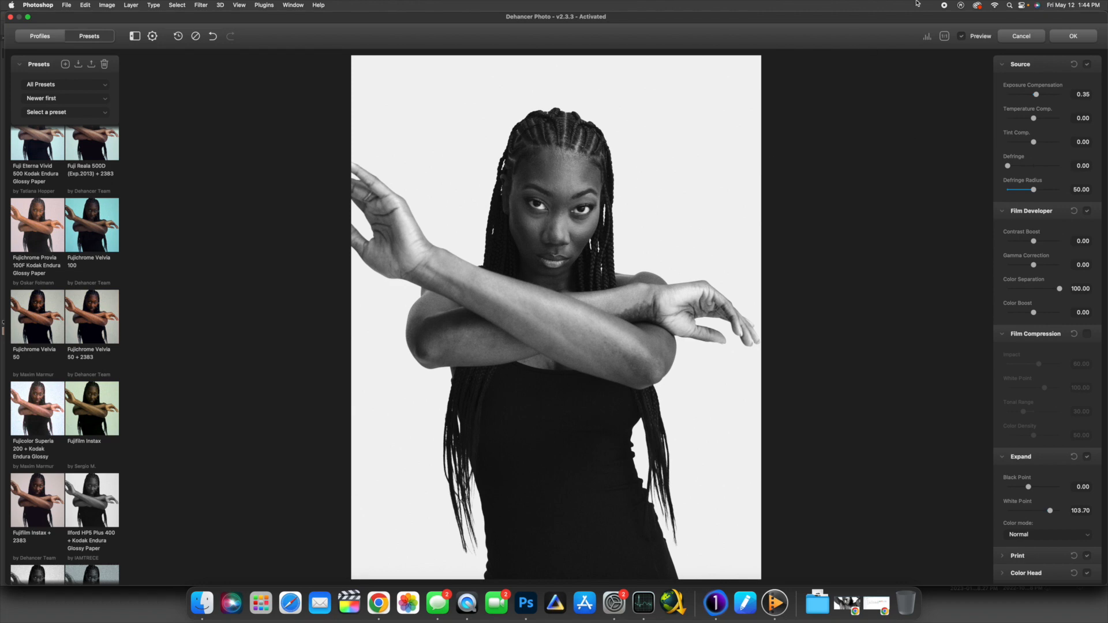
left_click(944, 37)
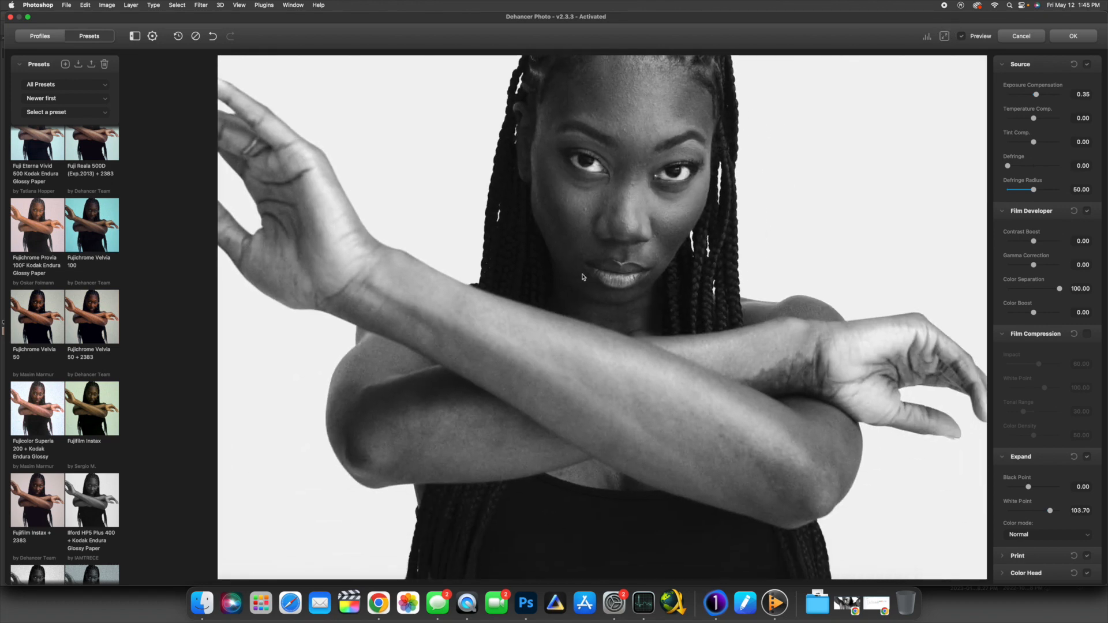
double_click(609, 289)
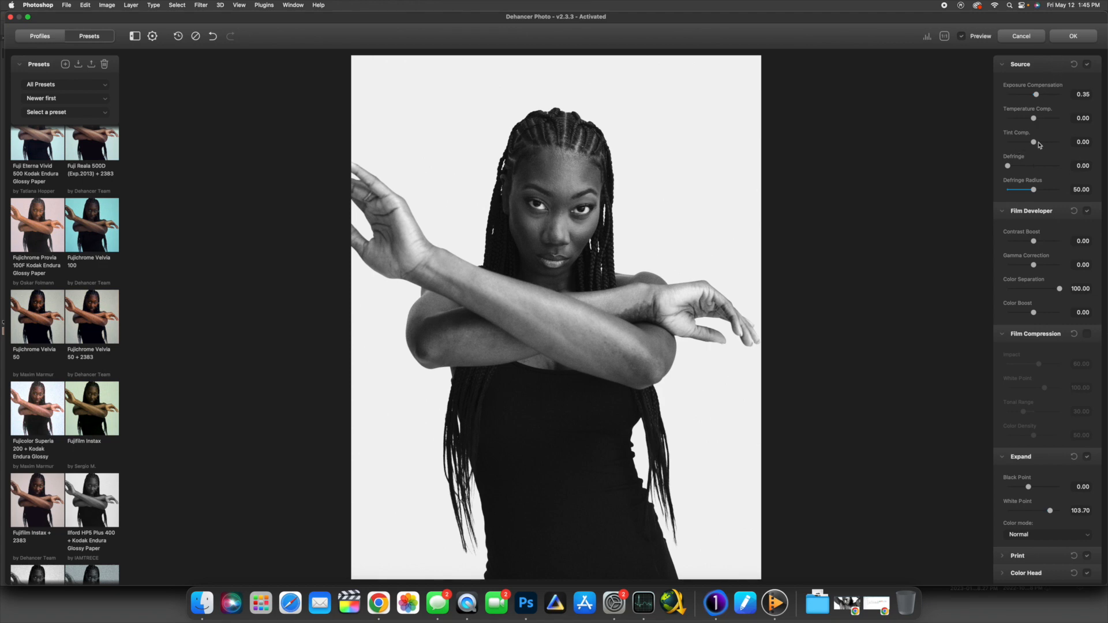
Step: Show the histogram, set Source's Exposure Compensation to 0.60 and raise Film Developer's Contrast Boost slightly
left_click(927, 36)
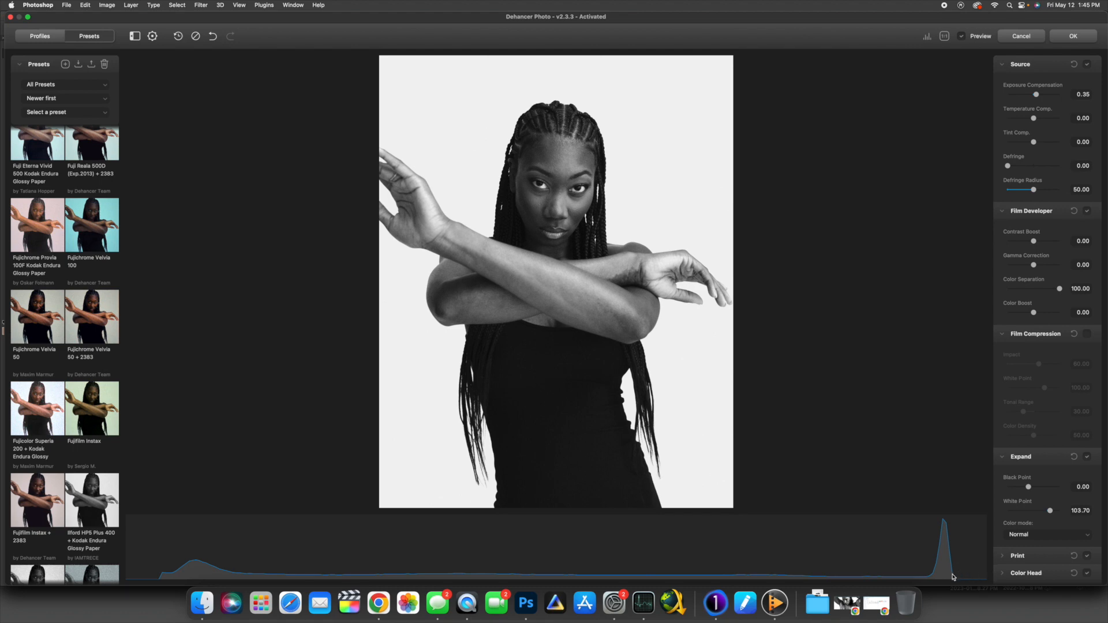
left_click_drag(1034, 92, 1038, 94)
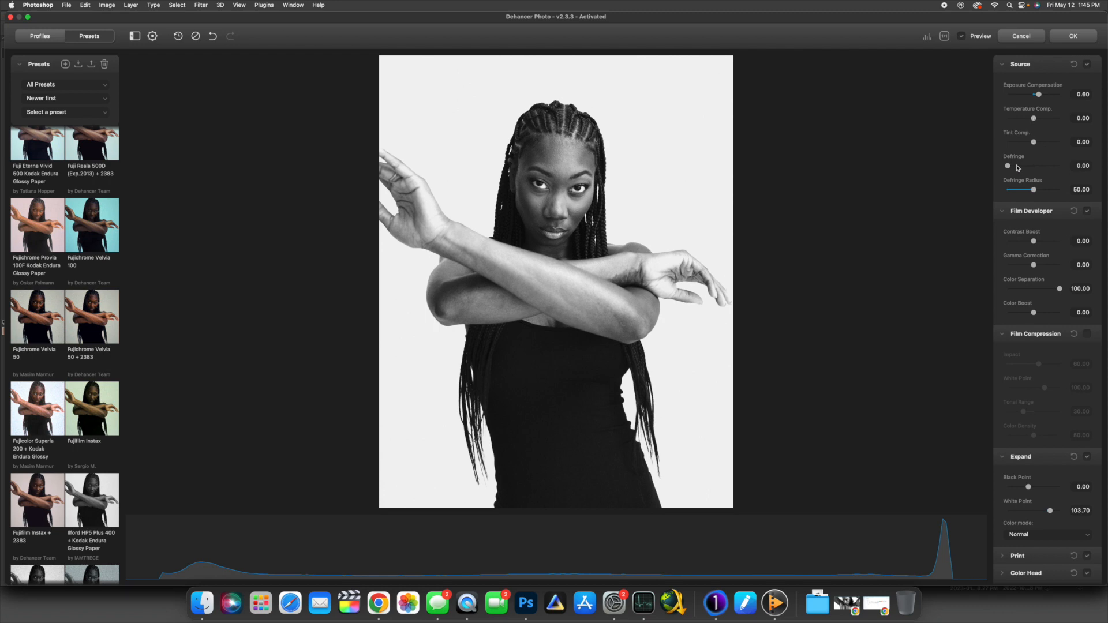
scroll(1041, 260, "down", 5)
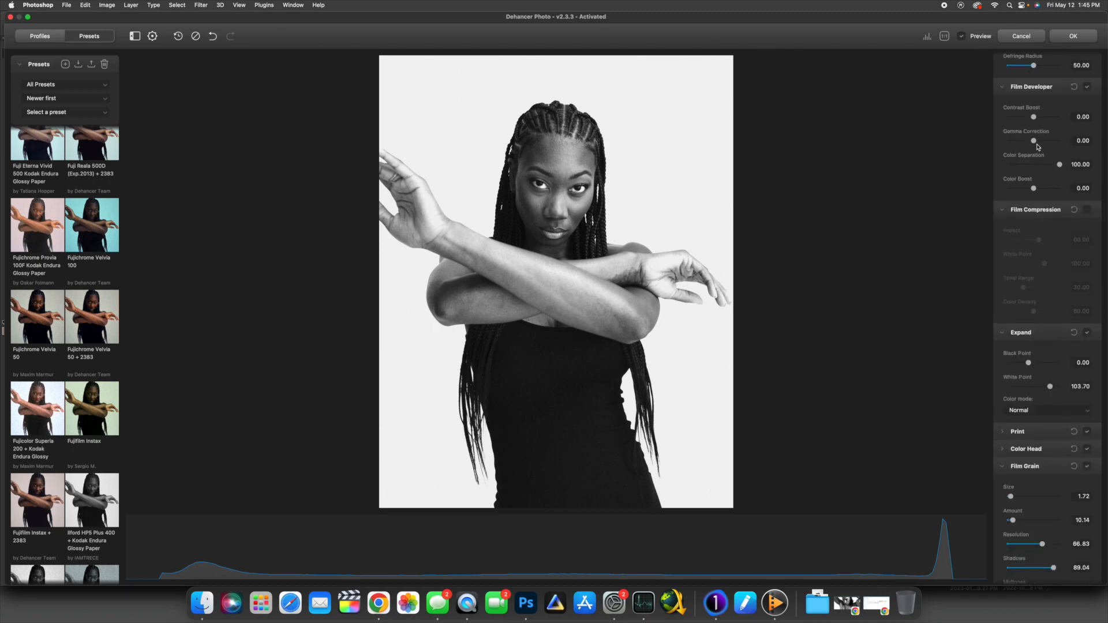
left_click_drag(1033, 117, 1039, 117)
Step: Enable Bloom with Highlights 55.62, Diffusion 99.71 and Amplify 85.65
scroll(1063, 165, "down", 10)
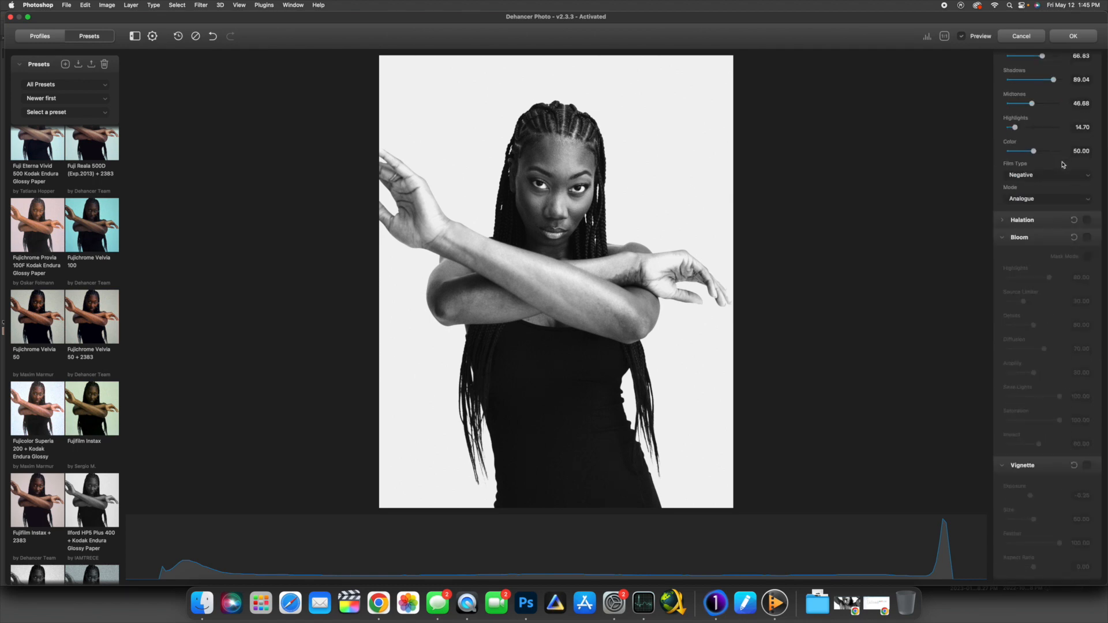
left_click(1087, 239)
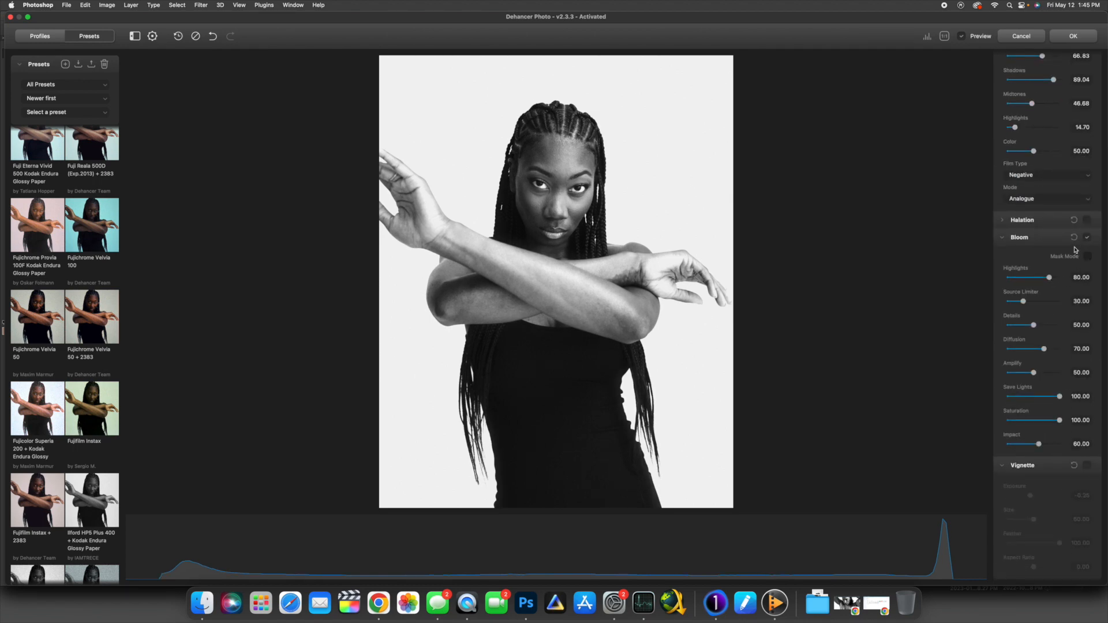
left_click_drag(1049, 278, 1021, 284)
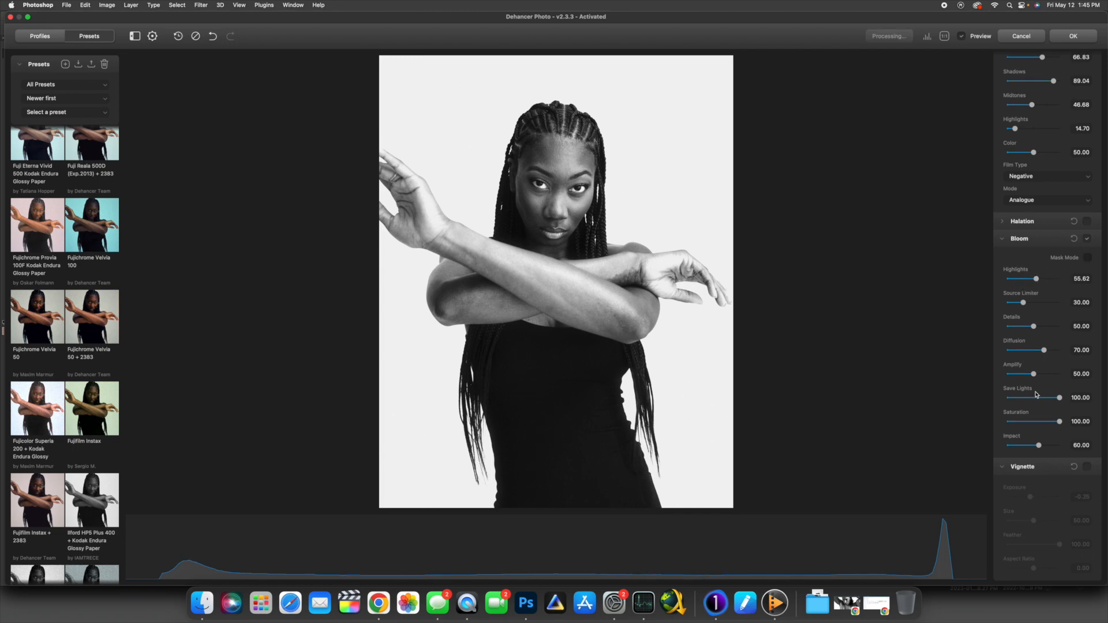
scroll(1034, 381, "up", 1)
left_click_drag(1034, 381, 1059, 358)
scroll(1050, 369, "up", 1)
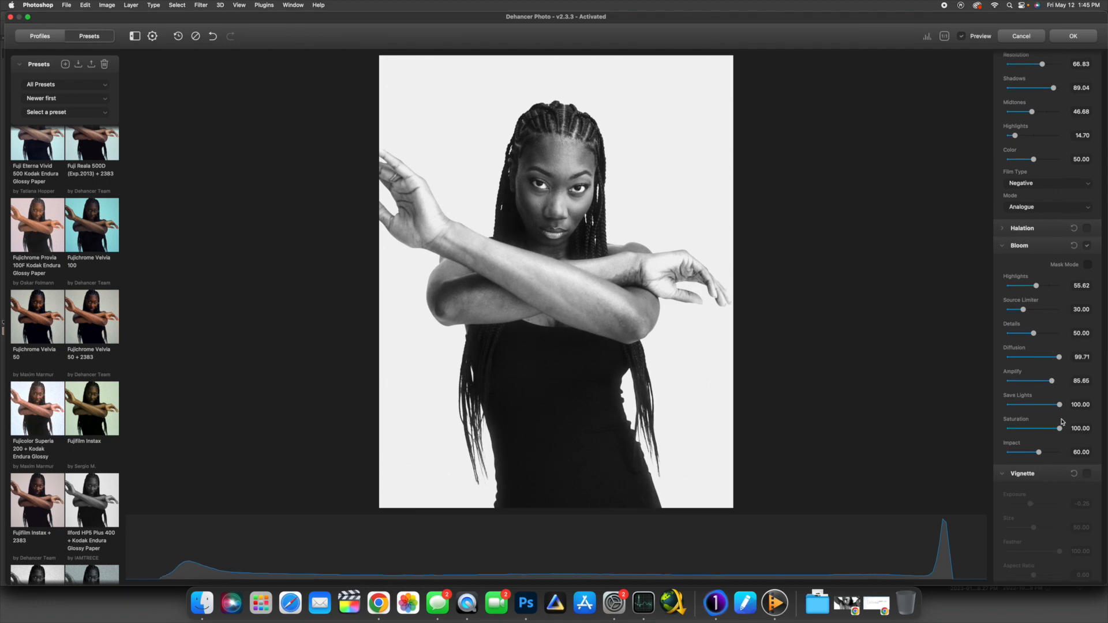
Step: Enable Halation and set its Source Limiter to 60.78 and Amplify to 100.00
left_click(1087, 229)
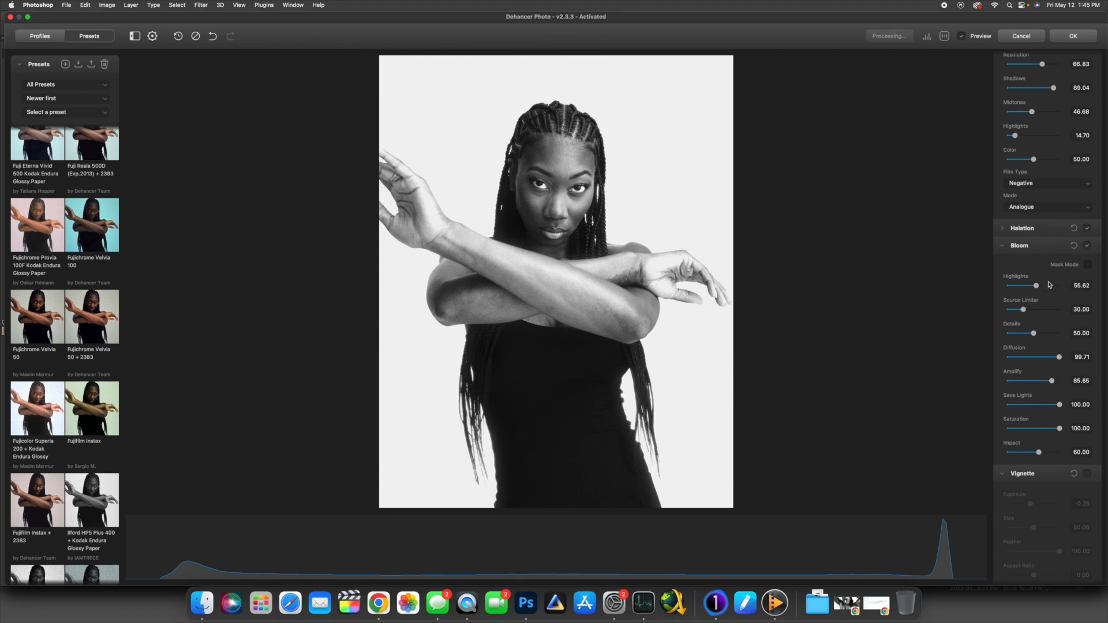
left_click(1002, 228)
left_click_drag(1007, 269, 1043, 269)
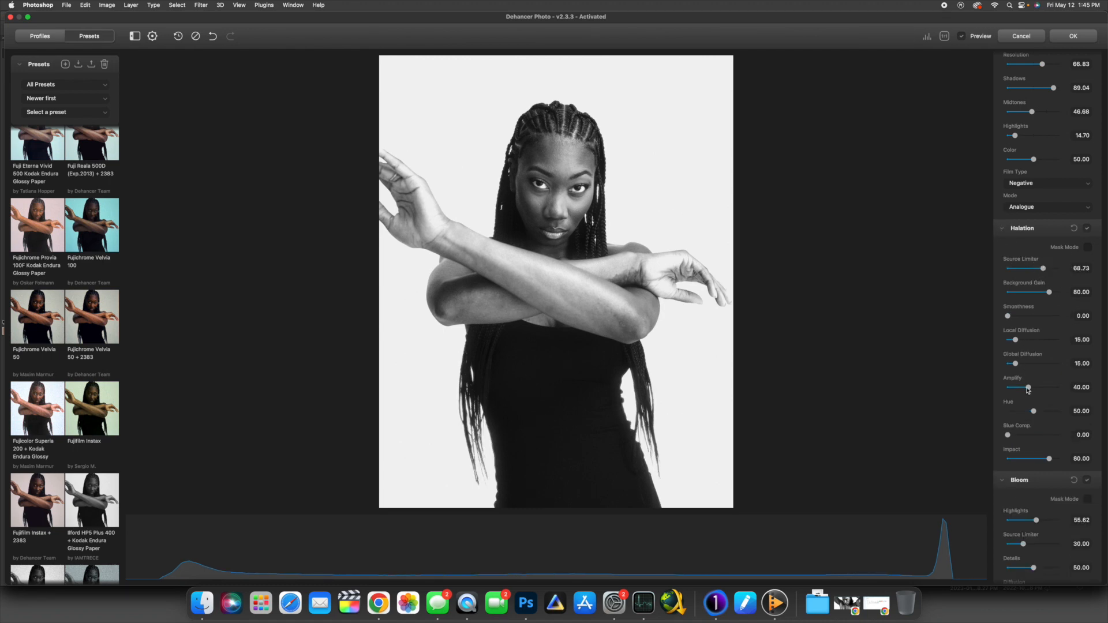
left_click_drag(1027, 387, 1065, 388)
left_click_drag(1040, 269, 1038, 269)
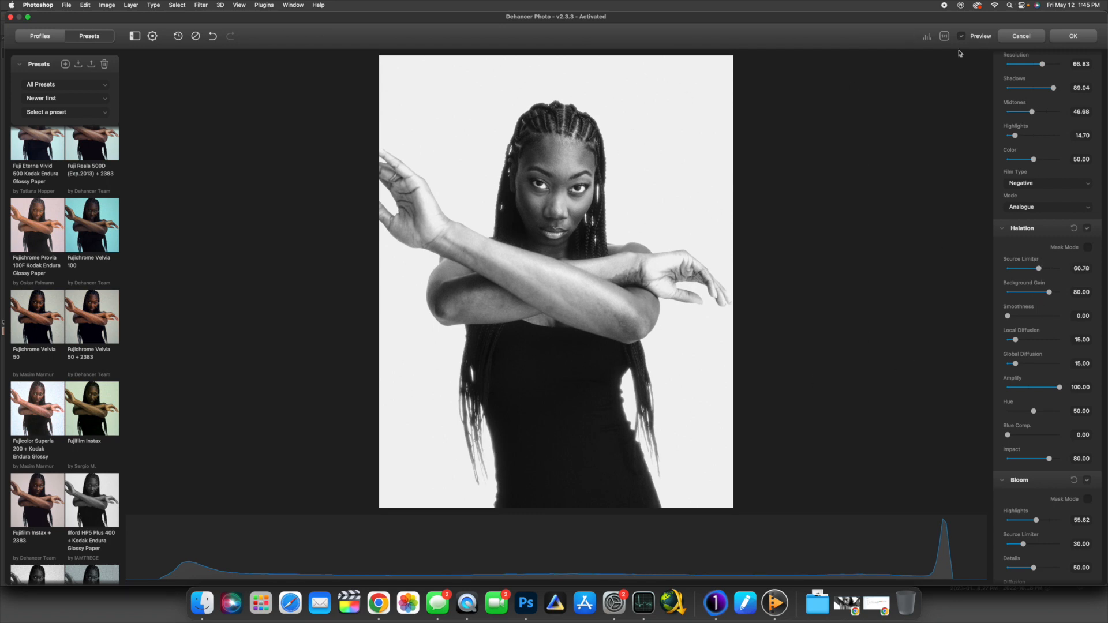
Step: Inspect the arms, braids and dress edges at actual size and apply the black-and-white film look to the layer
left_click(944, 36)
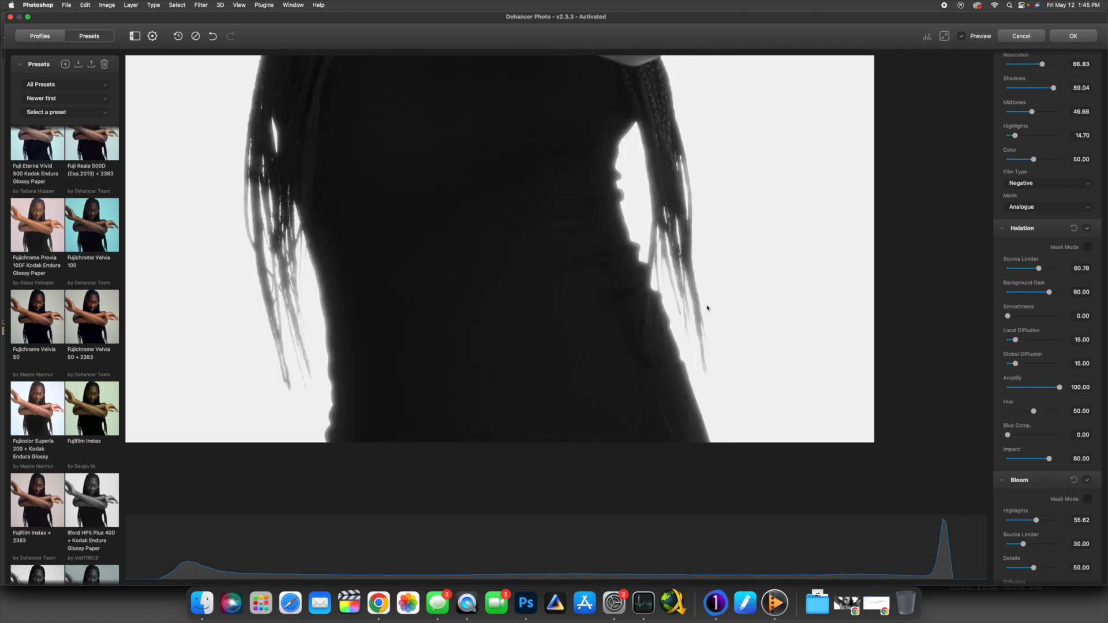
left_click_drag(487, 106, 507, 250)
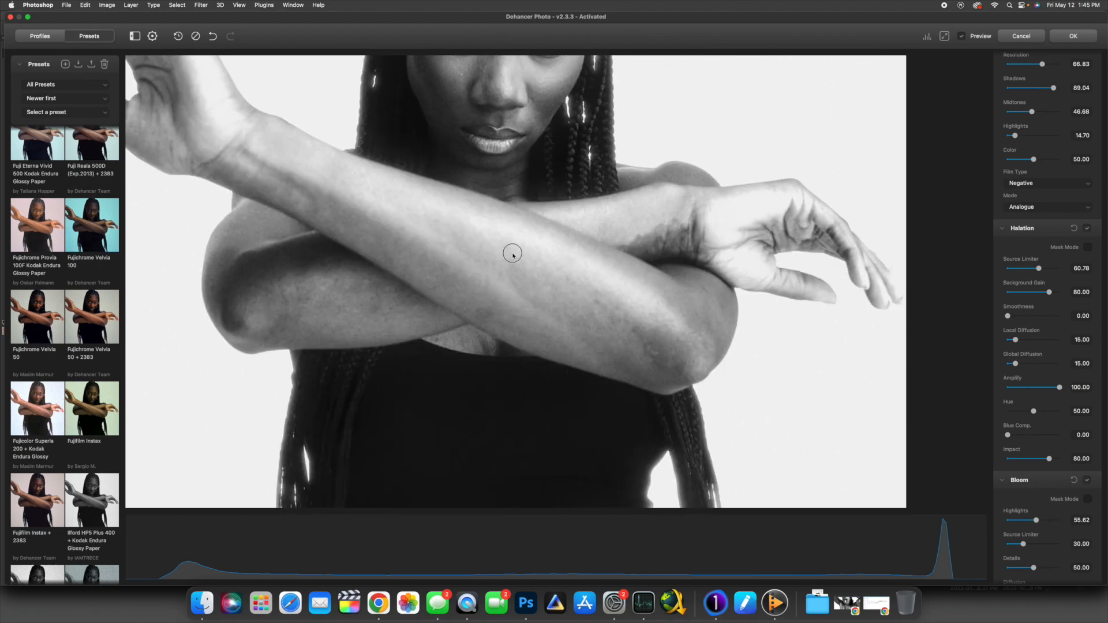
left_click_drag(595, 98, 643, 375)
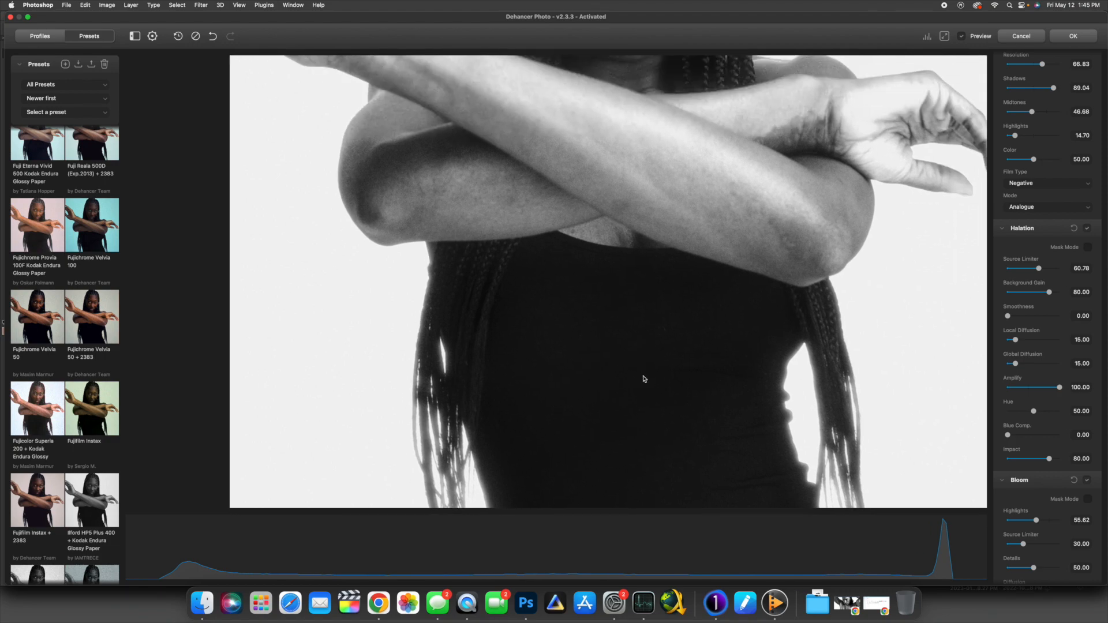
left_click(1087, 40)
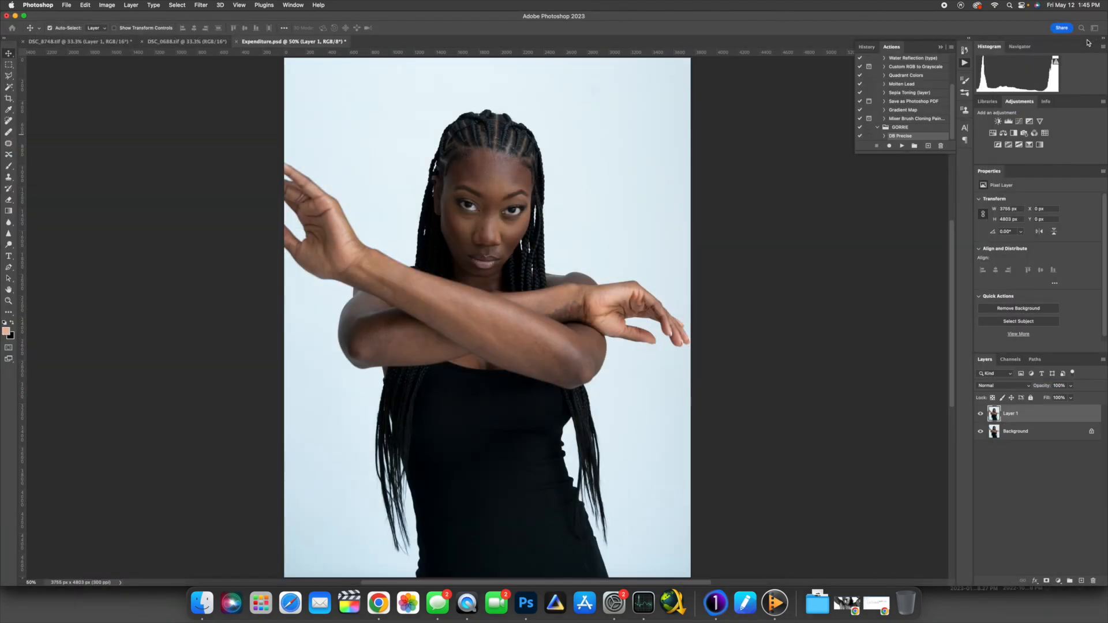
Step: Compare the portrait before and after by hiding and showing Layer 1, leaving Layer 1 visible and selected
left_click(981, 414)
left_click(1019, 433)
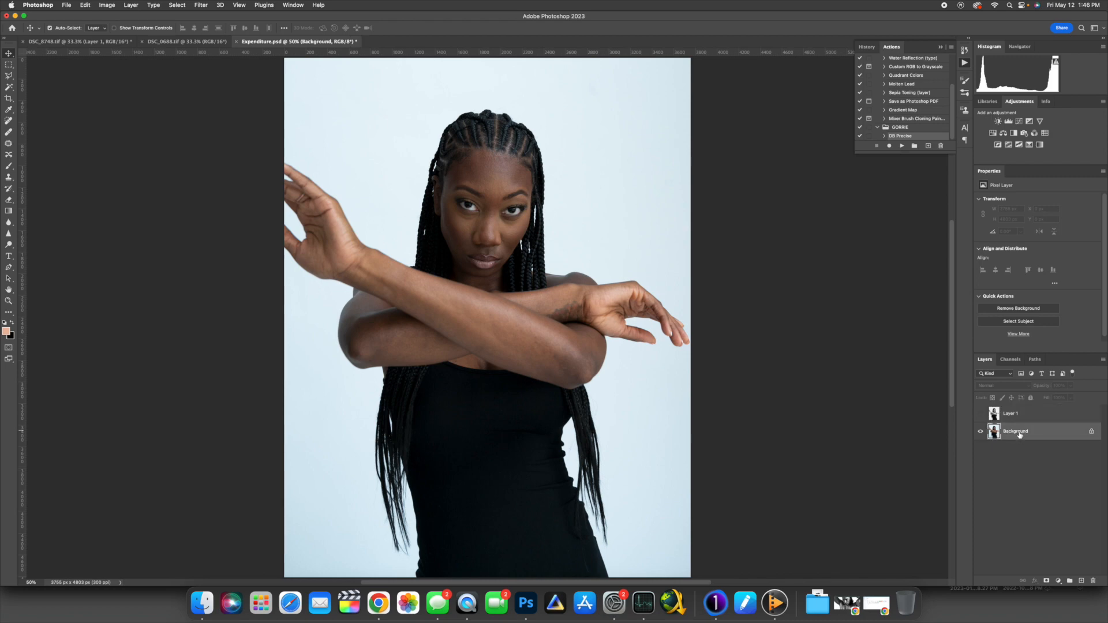
left_click(981, 414)
left_click(1025, 416)
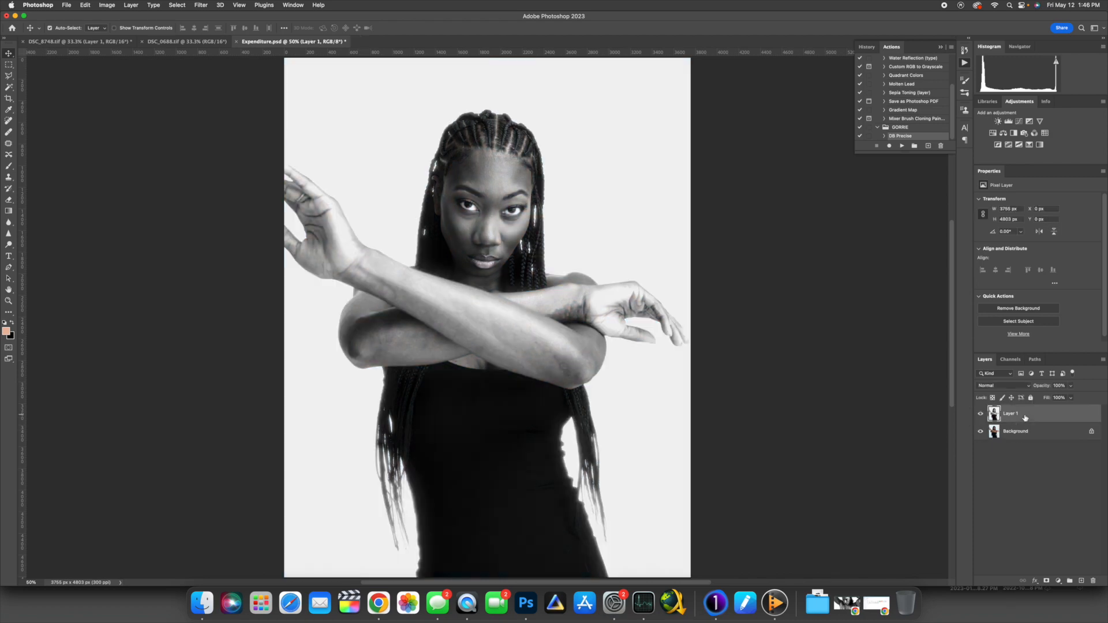
Step: Try the Pin Light blend mode on Layer 1 together with a Black & White adjustment
left_click(1004, 386)
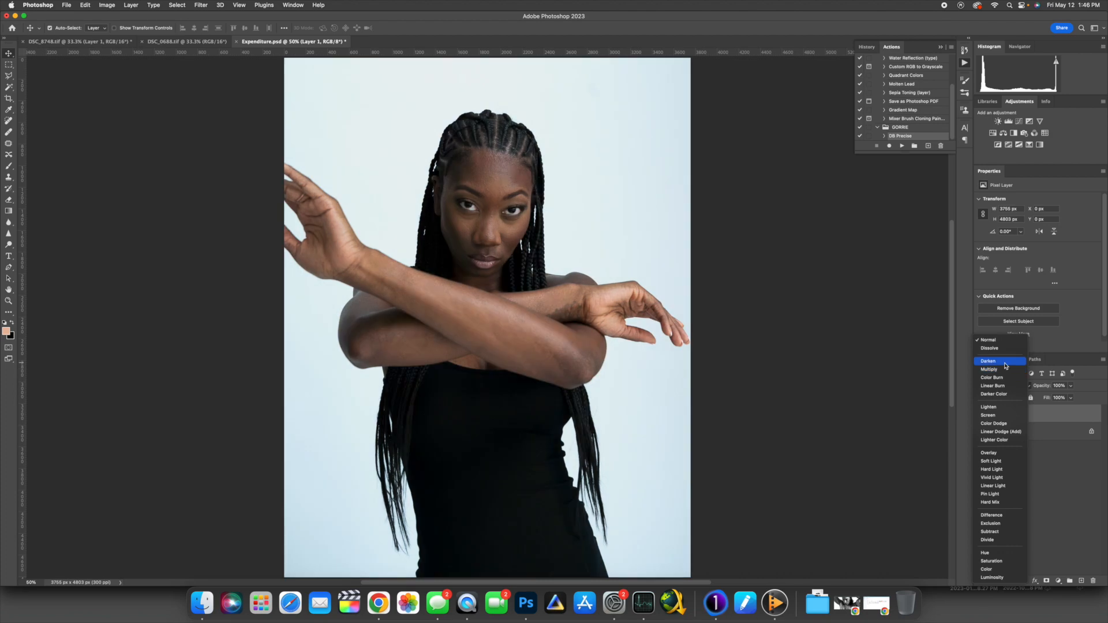
left_click(1019, 495)
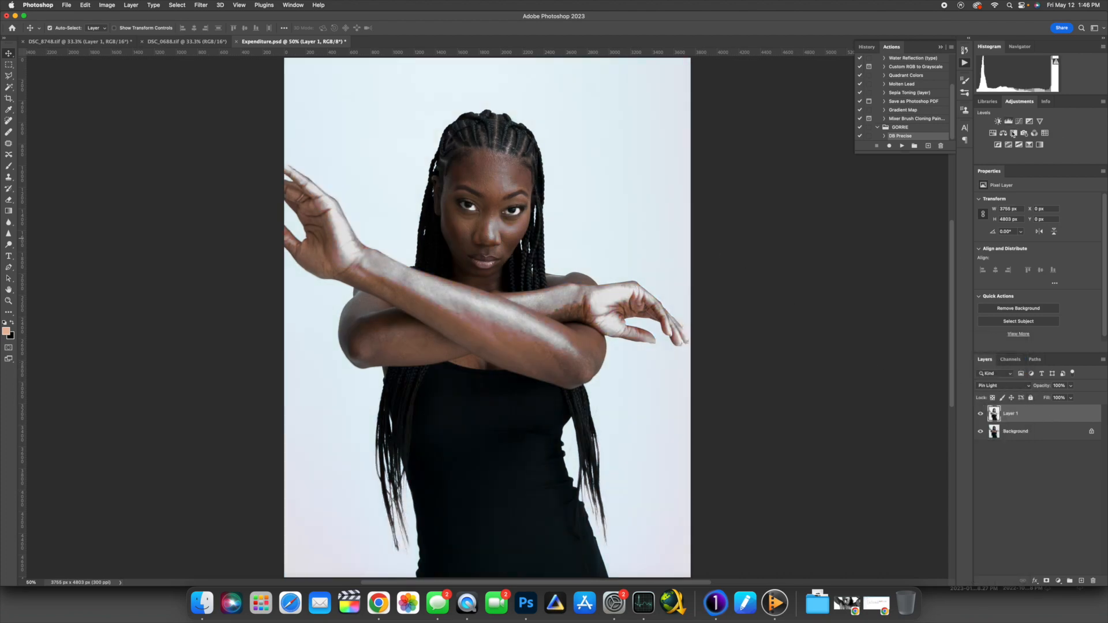
left_click(1013, 132)
left_click_drag(1028, 222, 1029, 248)
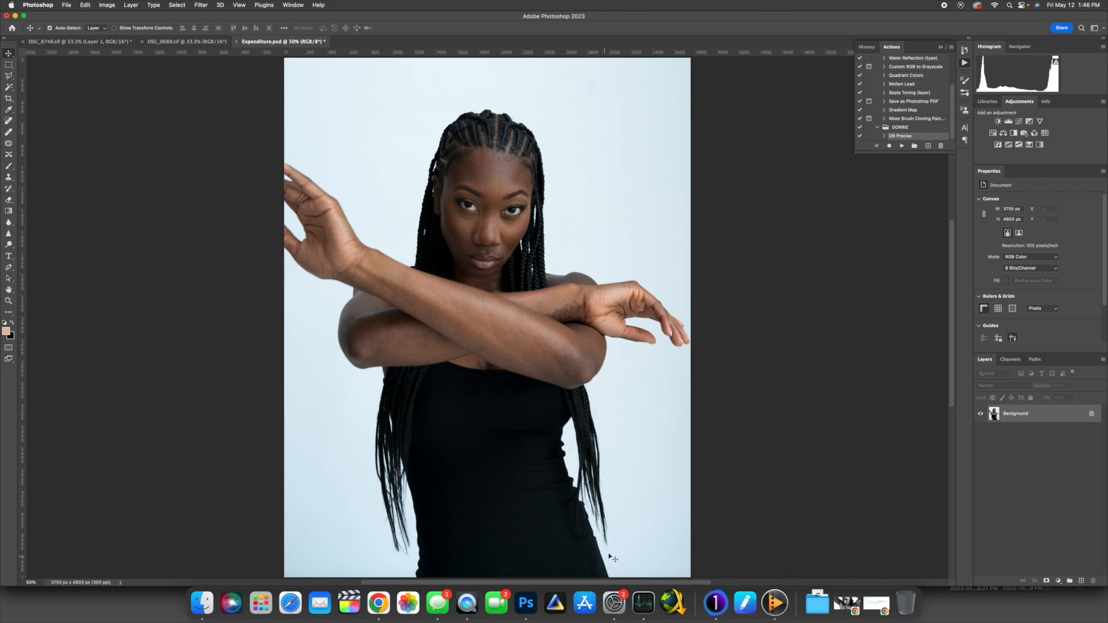
Step: Switch to Capture One and send the DSC_0183 stairwell portrait to Adobe Photoshop 2023 for editing
left_click(716, 603)
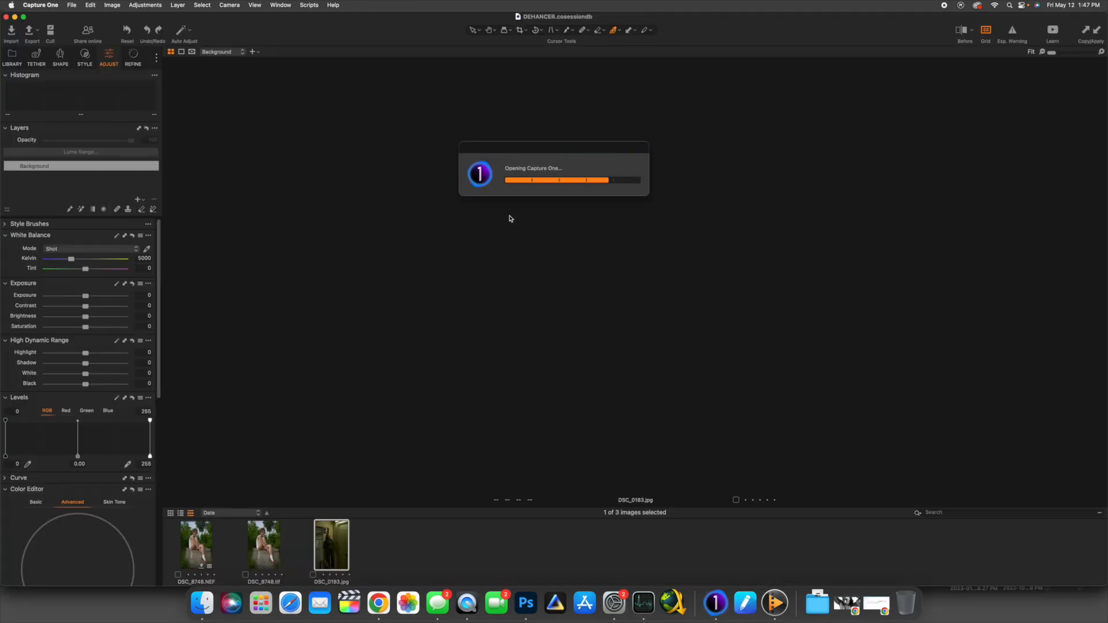
right_click(334, 539)
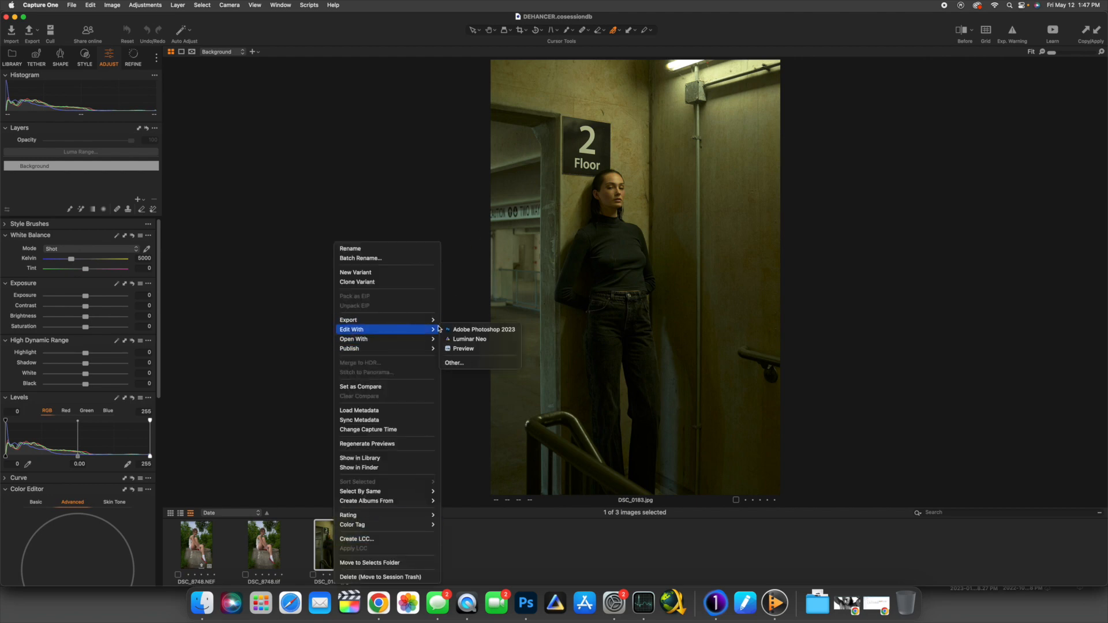
left_click(482, 325)
left_click(643, 396)
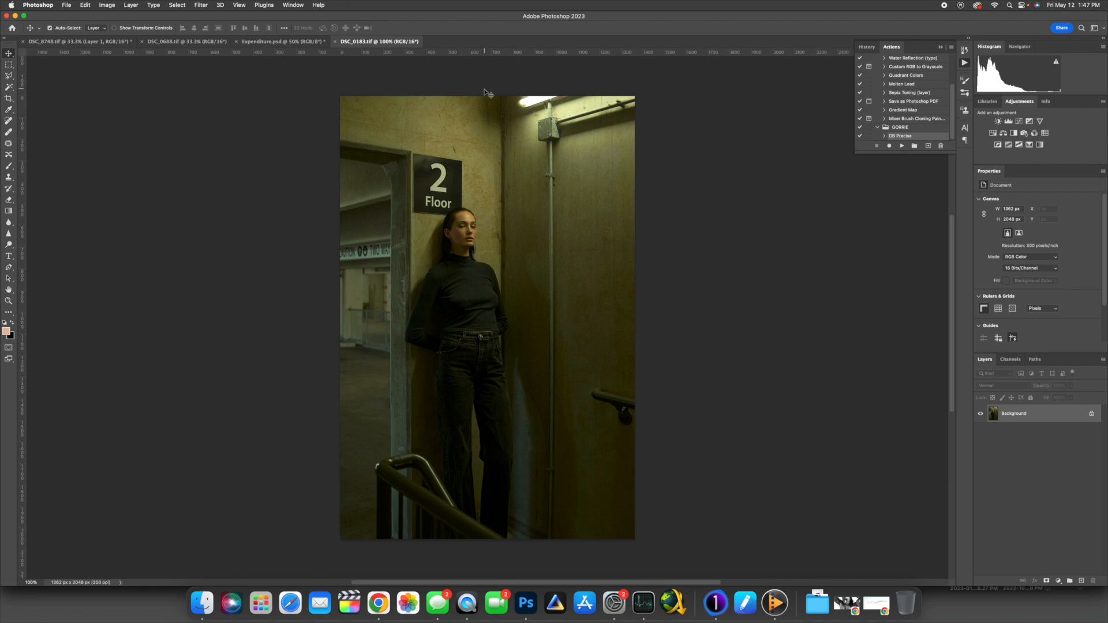
Step: Duplicate the Background layer and open the Dehancer Film filter on the copy
key("super+j")
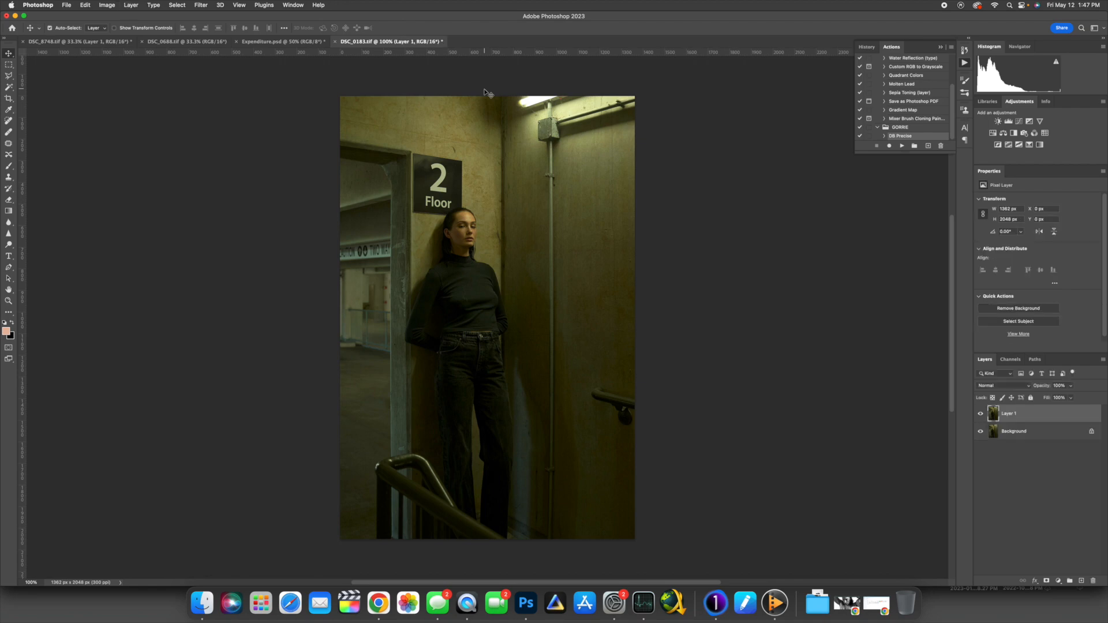
left_click(199, 4)
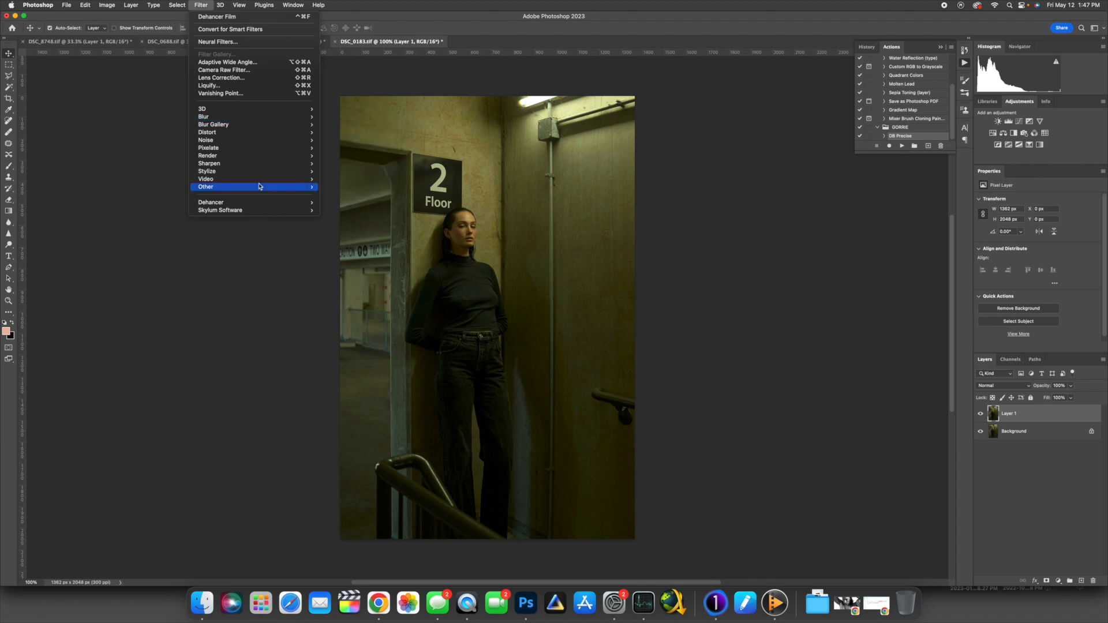
mouse_move(282, 202)
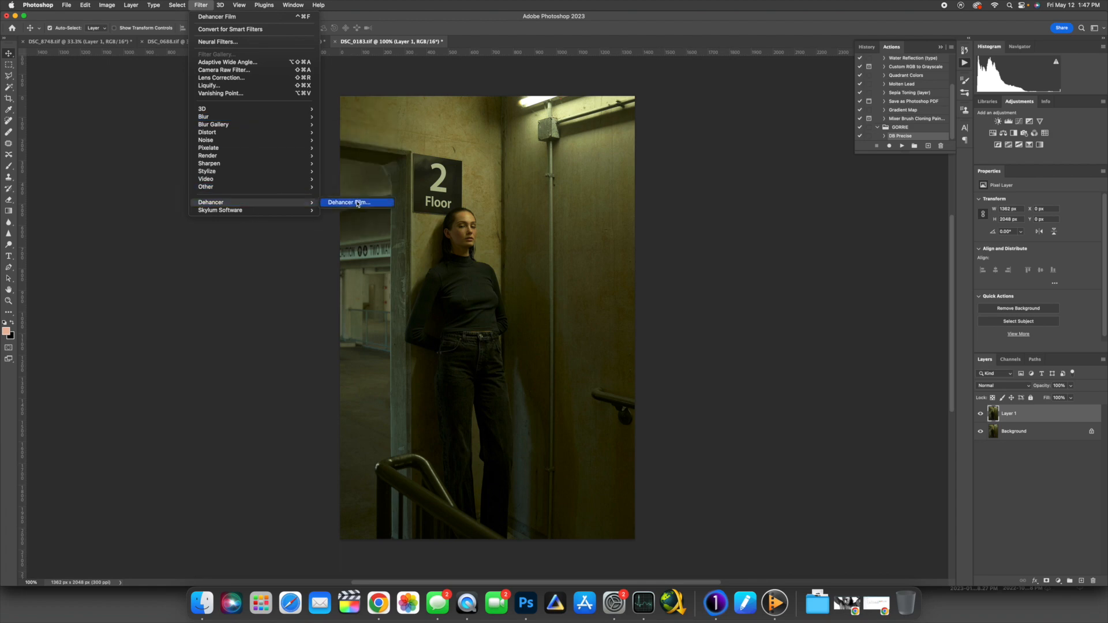
left_click(358, 203)
Step: Browse All Presets and switch the preset list to Featured Presets, sorted newer first
left_click(46, 85)
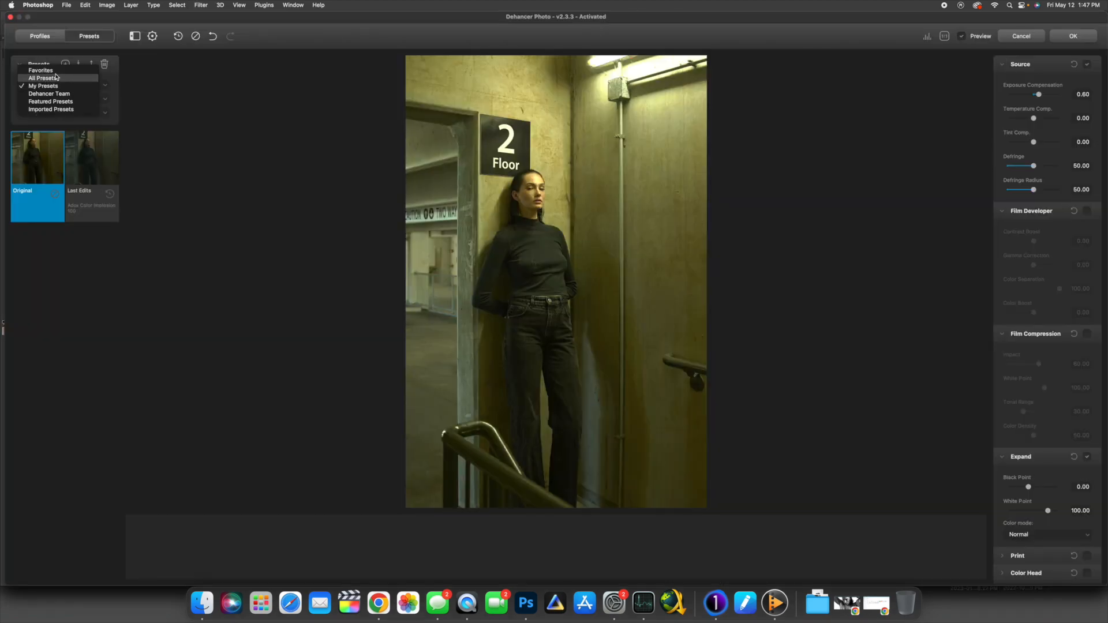
left_click(67, 79)
left_click(69, 99)
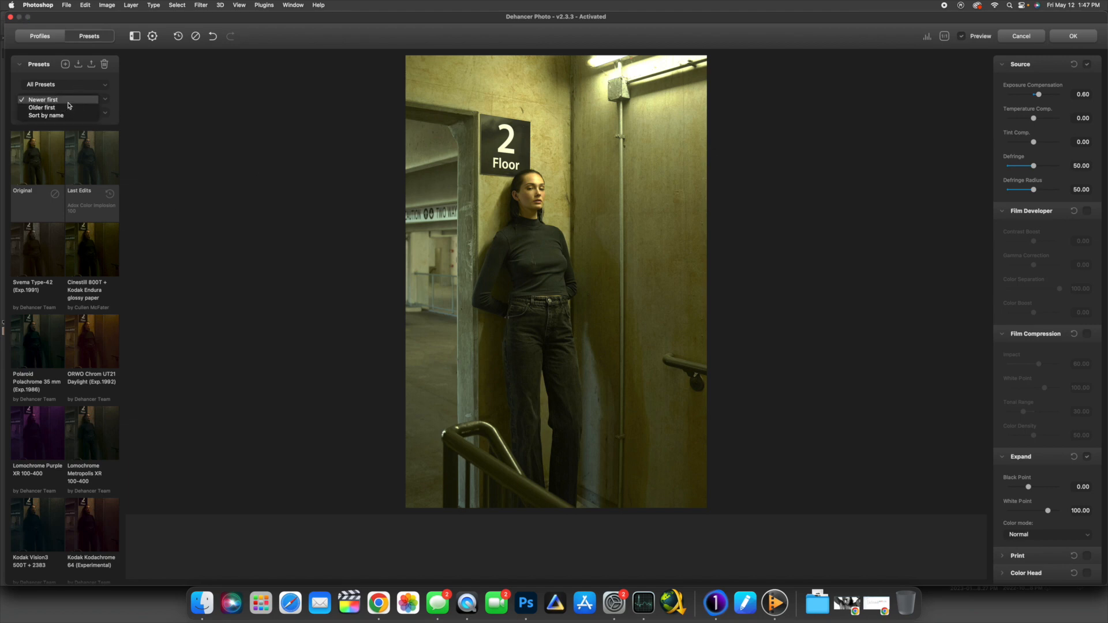
left_click(69, 83)
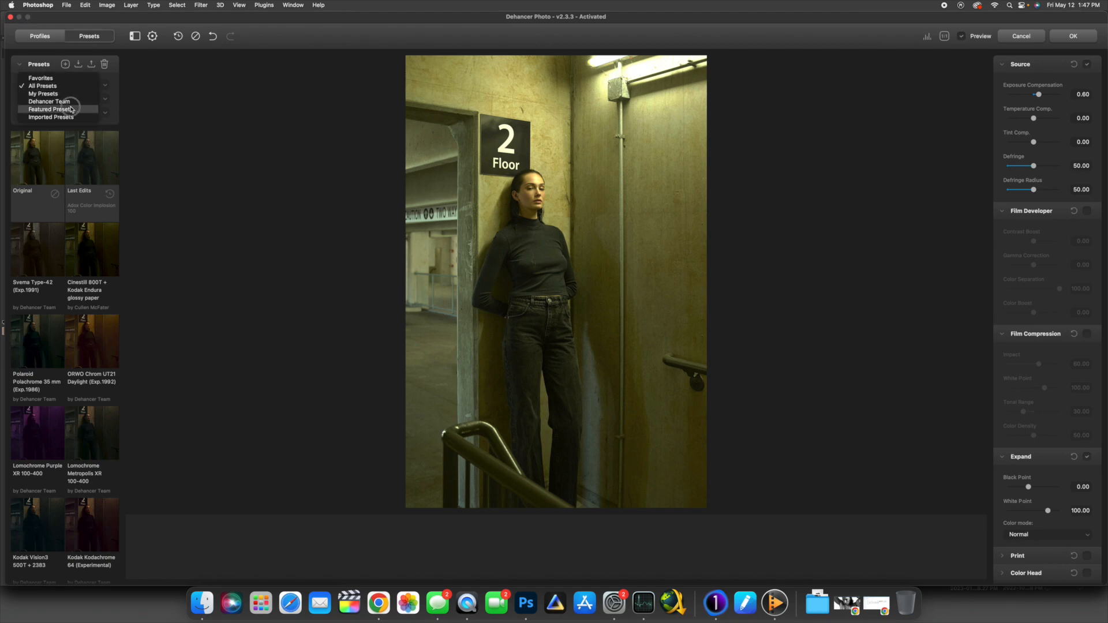
left_click(75, 106)
left_click(67, 102)
left_click(57, 100)
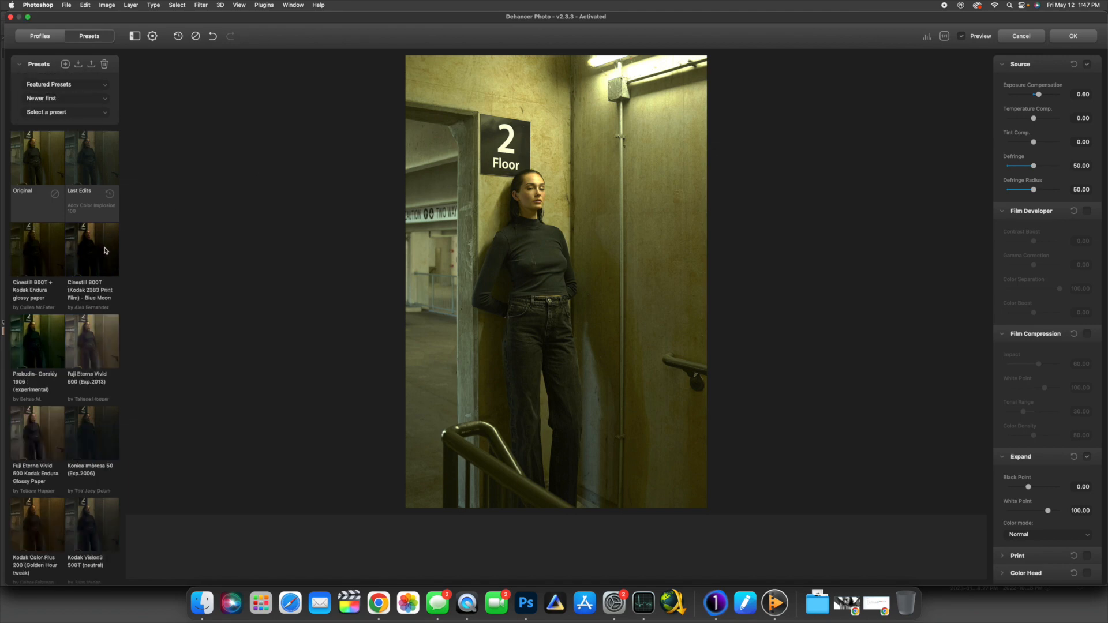
Step: Apply the Cinestill 800T (Kodak 2383 Print Film) - Blue Moon preset and set Source's Temperature Comp. to -36.18 and Tint Comp. to -62.98
scroll(105, 296, "down", 1)
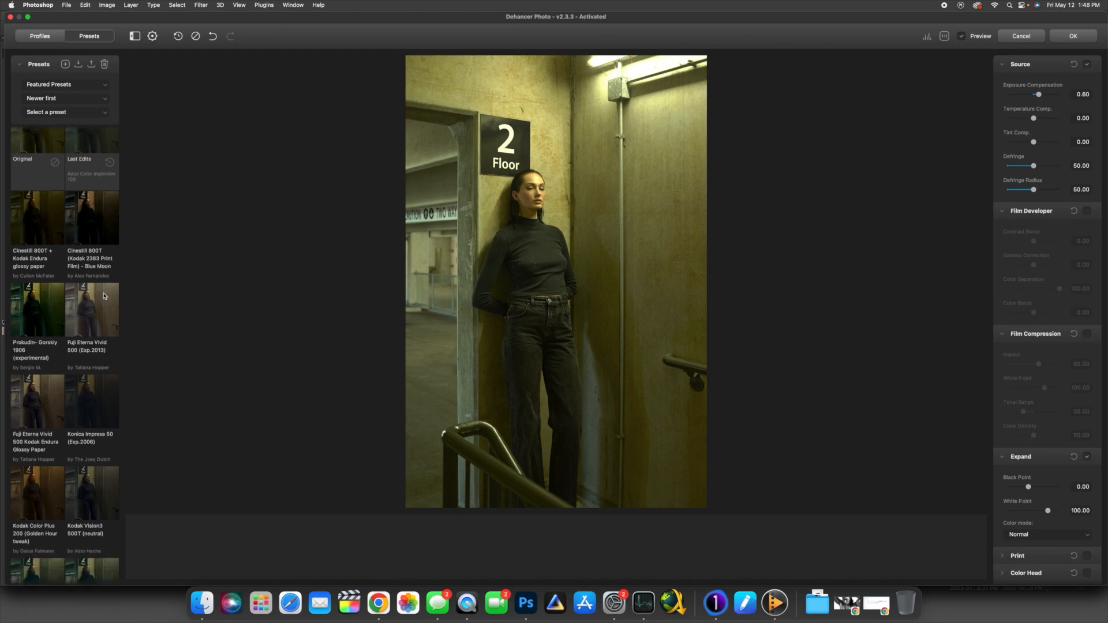
scroll(108, 294, "up", 1)
left_click(55, 343)
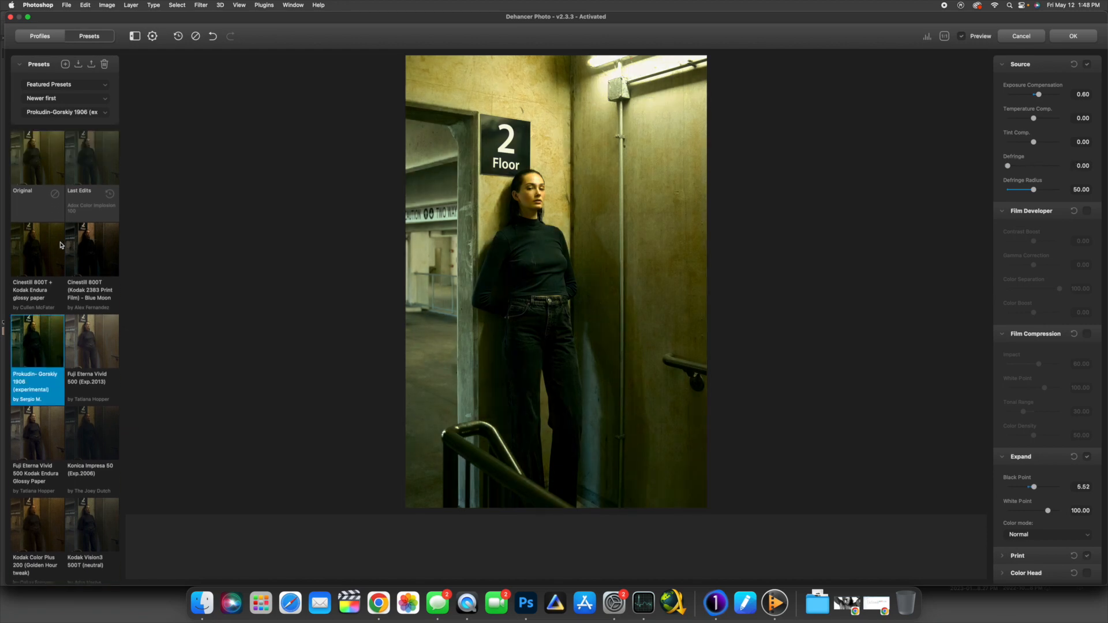
left_click(96, 248)
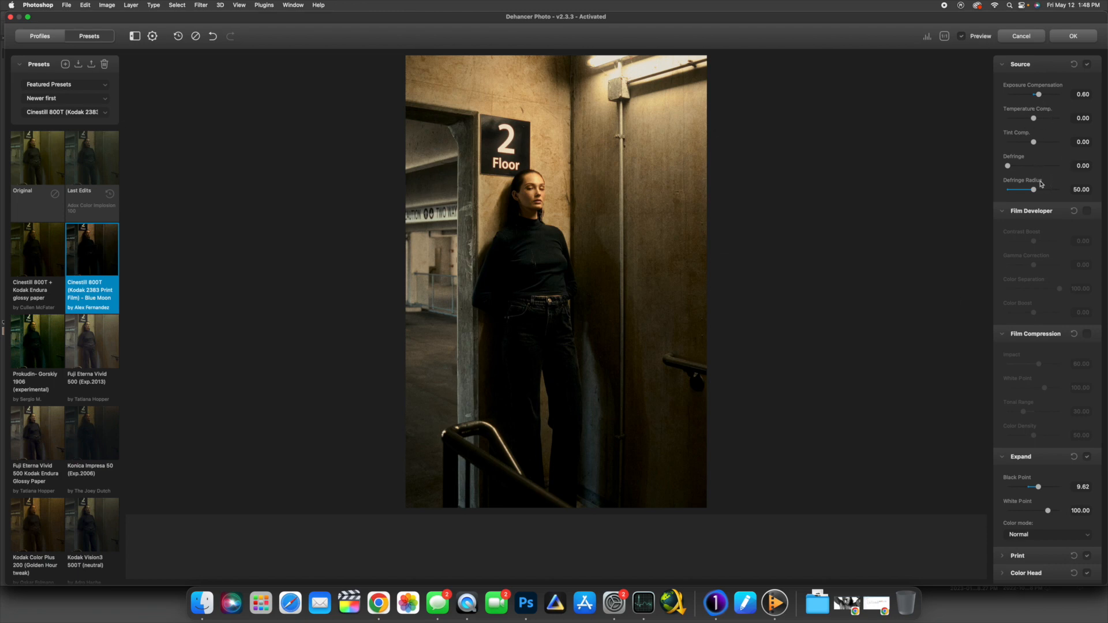
left_click_drag(1033, 143, 1026, 122)
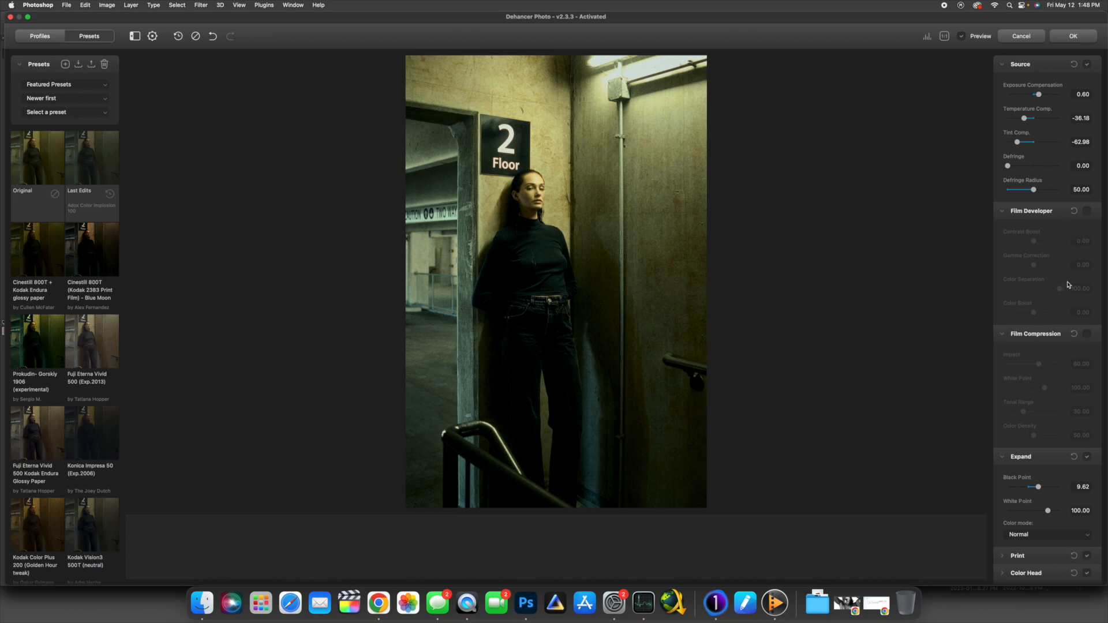
Step: Enable Film Developer with Contrast Boost -22.32 and Gamma Correction -10.90, and raise its Color Boost slightly
left_click(1087, 211)
left_click_drag(1033, 240, 1027, 264)
scroll(1018, 238, "down", 4)
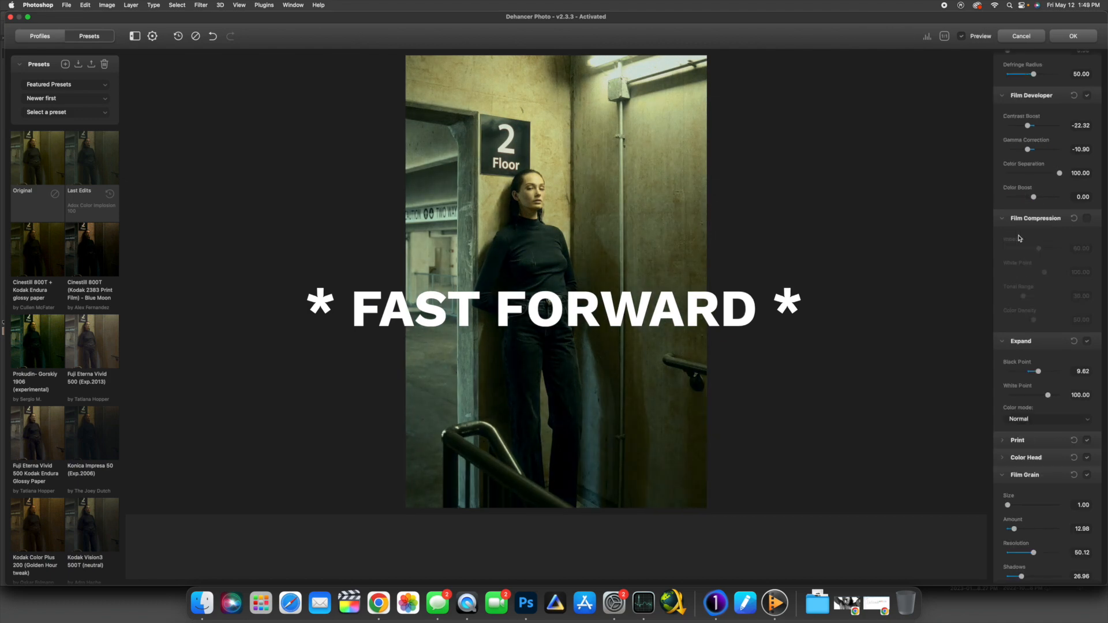
left_click_drag(1034, 197, 1039, 196)
Step: Set Color Head's Yellow - Blue to 20.75, Magenta - Green to -7.04, Cyan - Red to -15.06 and Midtones Tone to 13.14
scroll(1010, 203, "up", 1)
scroll(1010, 203, "down", 6)
left_click(1025, 301)
left_click_drag(1033, 331, 1043, 331)
left_click_drag(1033, 380, 1030, 356)
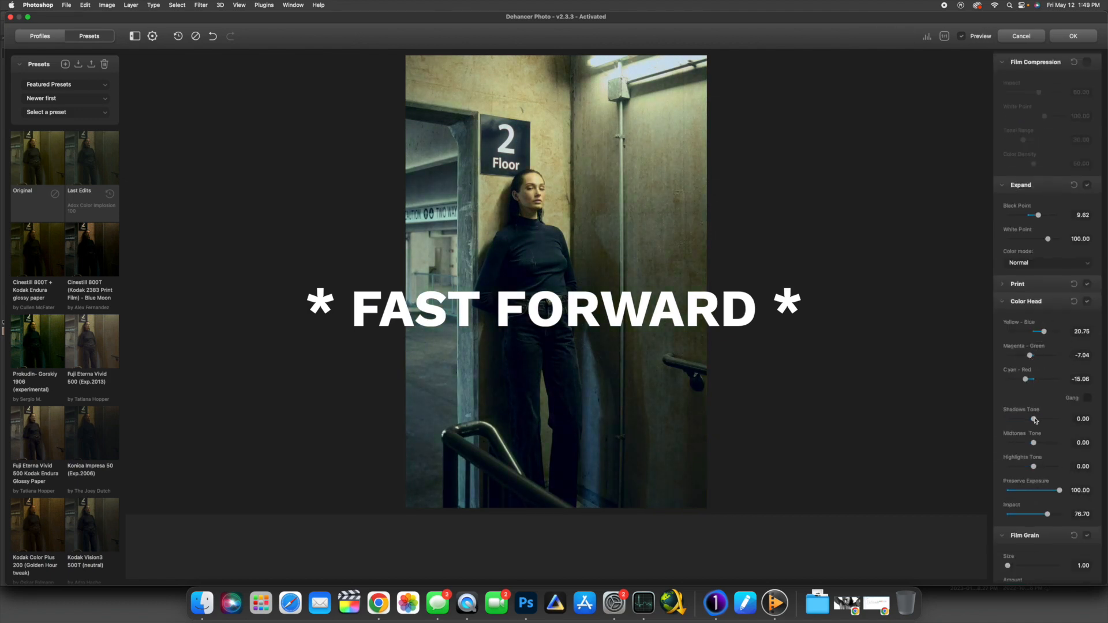
left_click_drag(1034, 442, 1038, 442)
Step: Disable Bloom and set Halation's Background Gain to 46.71, Local Diffusion to 18.05 and Blue Comp. to 3.53
scroll(1039, 462, "down", 10)
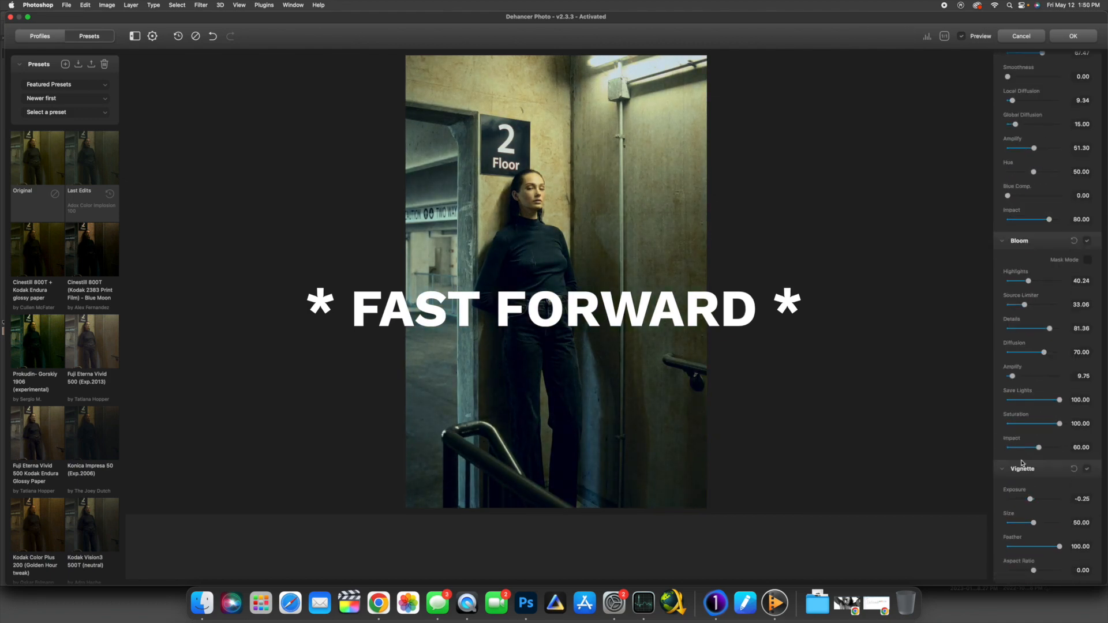
left_click(1087, 240)
scroll(1047, 254, "up", 6)
left_click_drag(1034, 319, 1044, 319)
left_click_drag(1007, 248, 1025, 248)
left_click_drag(1012, 271, 1033, 296)
left_click_drag(1042, 224, 1032, 224)
mouse_move(1007, 368)
left_mouse_down()
mouse_move(1024, 371)
mouse_move(1009, 368)
left_mouse_up()
left_click_drag(1025, 248, 1007, 248)
Step: Set Halation's Global Diffusion to 32.62, Impact to 37.21 and Amplify to 100.00
scroll(1027, 231, "up", 5)
scroll(1027, 231, "down", 3)
left_click_drag(1033, 388, 1024, 388)
left_click_drag(1049, 484, 1027, 483)
left_click_drag(1044, 412, 1068, 412)
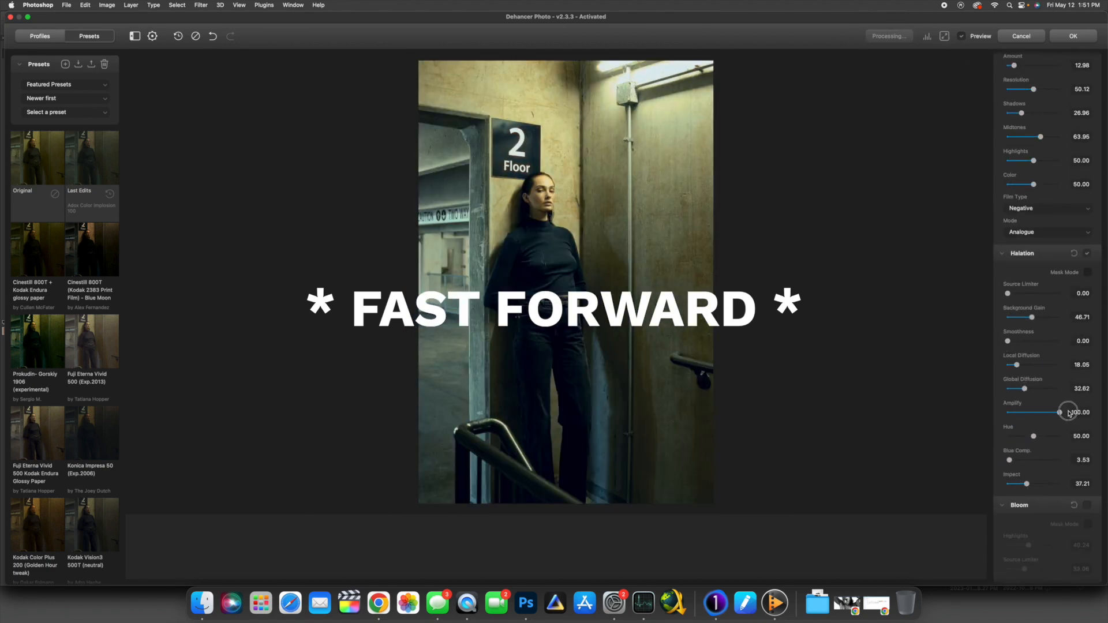
Step: Enable Film Compression with Impact 18.30, White Point 50.00, Tonal Range 63.01 and Color Density 81.45, and set Expand's White Point to 96.81
scroll(1047, 346, "down", 10)
left_click_drag(1047, 334, 1007, 334)
left_click_drag(1039, 310, 1016, 311)
scroll(1023, 357, "up", 1)
left_click_drag(1023, 362, 1048, 385)
left_click_drag(1037, 436, 1046, 460)
scroll(1022, 413, "down", 4)
Step: Set Halation's Background Gain to 7.66, Local Diffusion to 29.76, Global Diffusion to 99.22, Blue Comp. to 41.60 and Impact to 85.00
scroll(1021, 413, "up", 10)
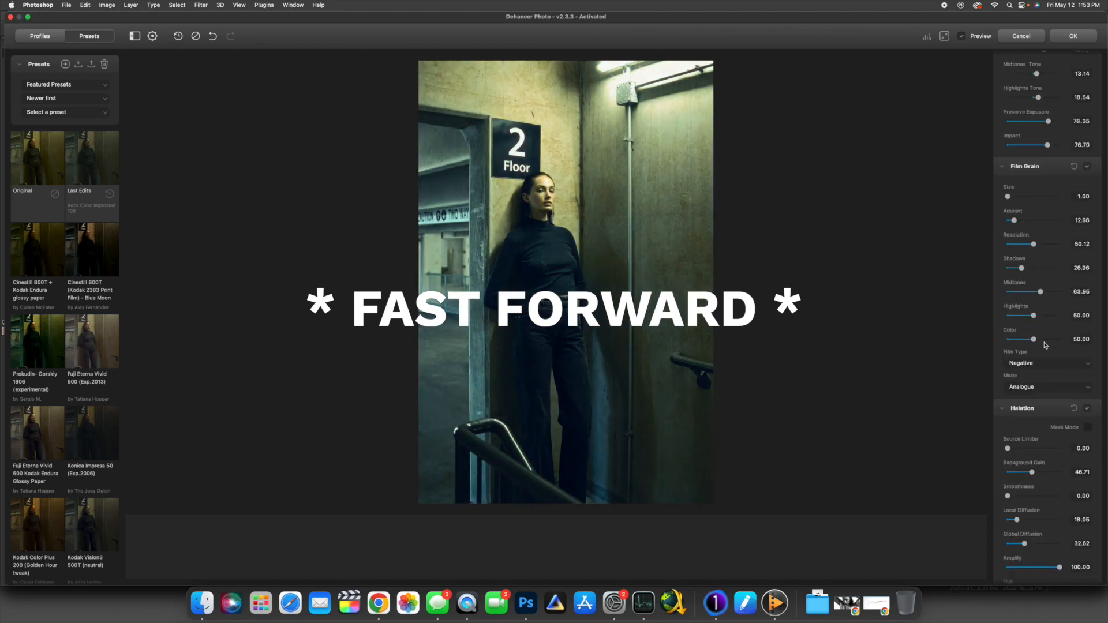
left_click_drag(1038, 328, 1060, 331)
scroll(1033, 231, "up", 10)
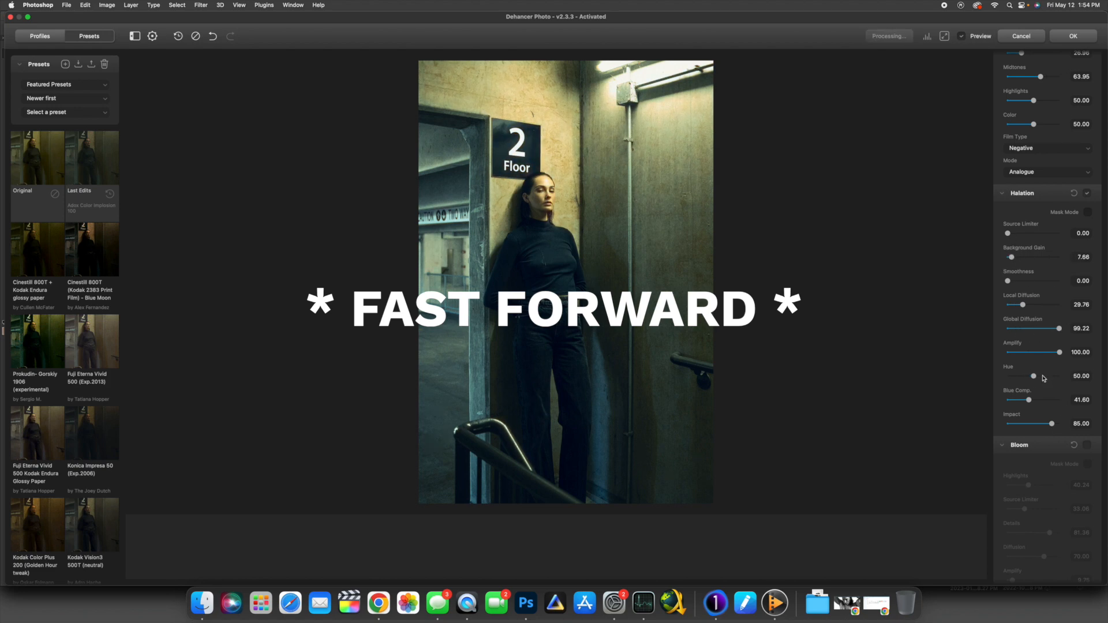
Step: Set Expand's Black Point to 3.11 and apply the Dehancer Film look to the stairwell portrait
scroll(1017, 120, "down", 5)
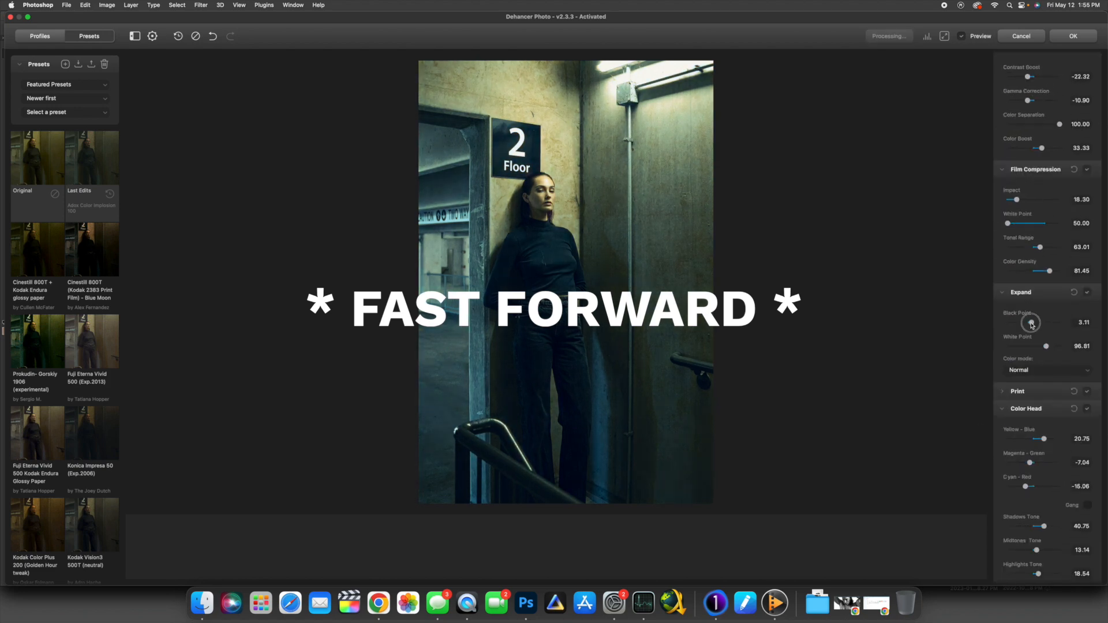
scroll(1019, 220, "down", 5)
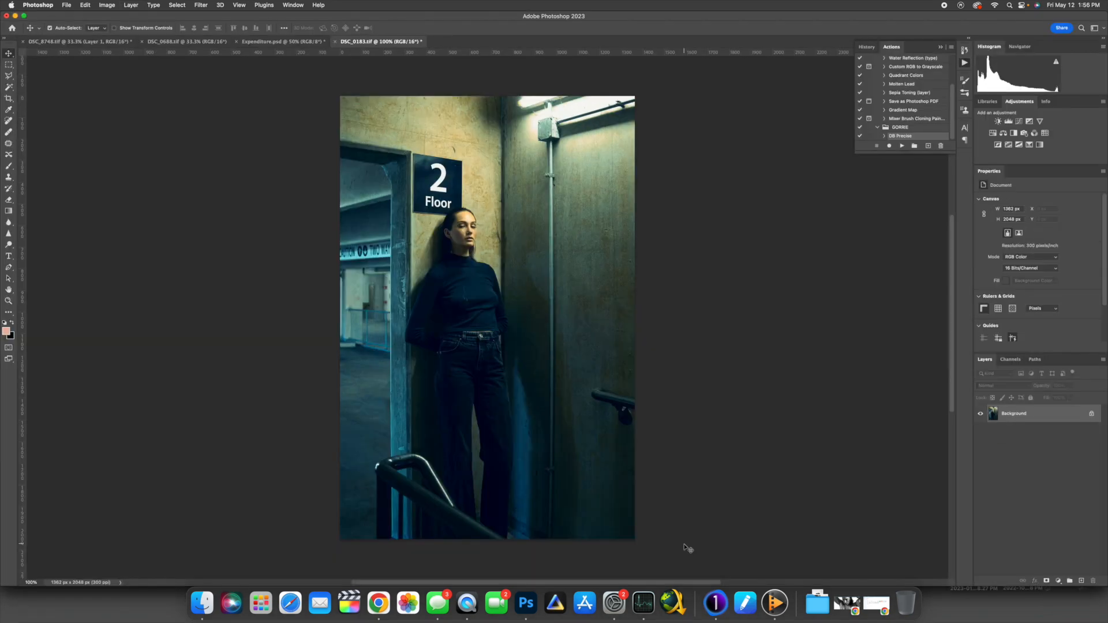
Step: Save the graded stairwell portrait, switch to Capture One and display DSC_0183.tif
left_click(128, 5)
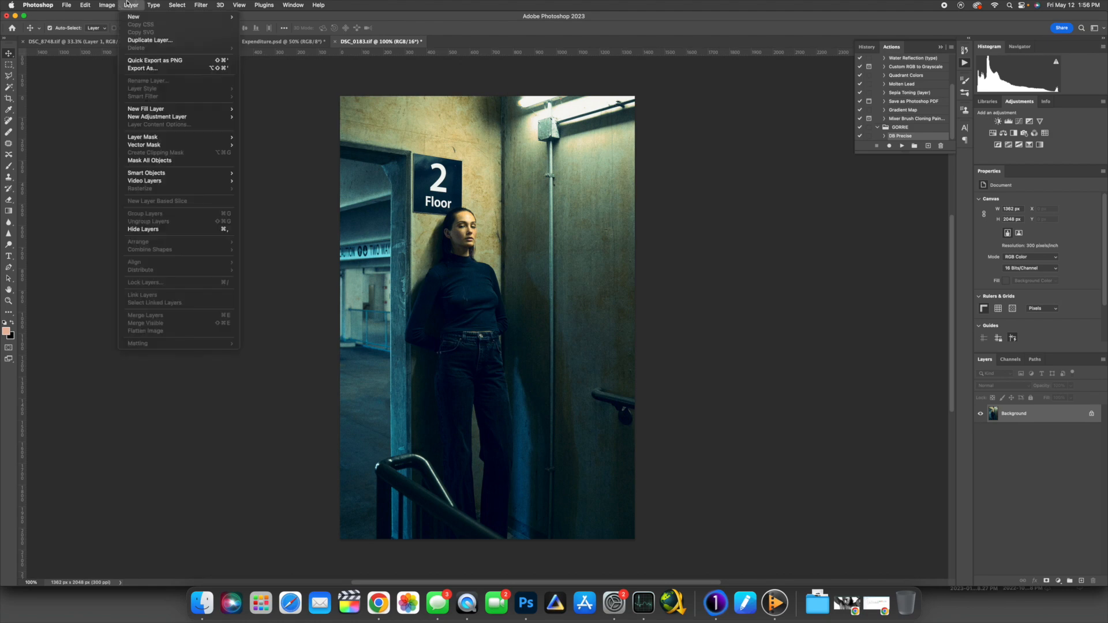
left_click(316, 167)
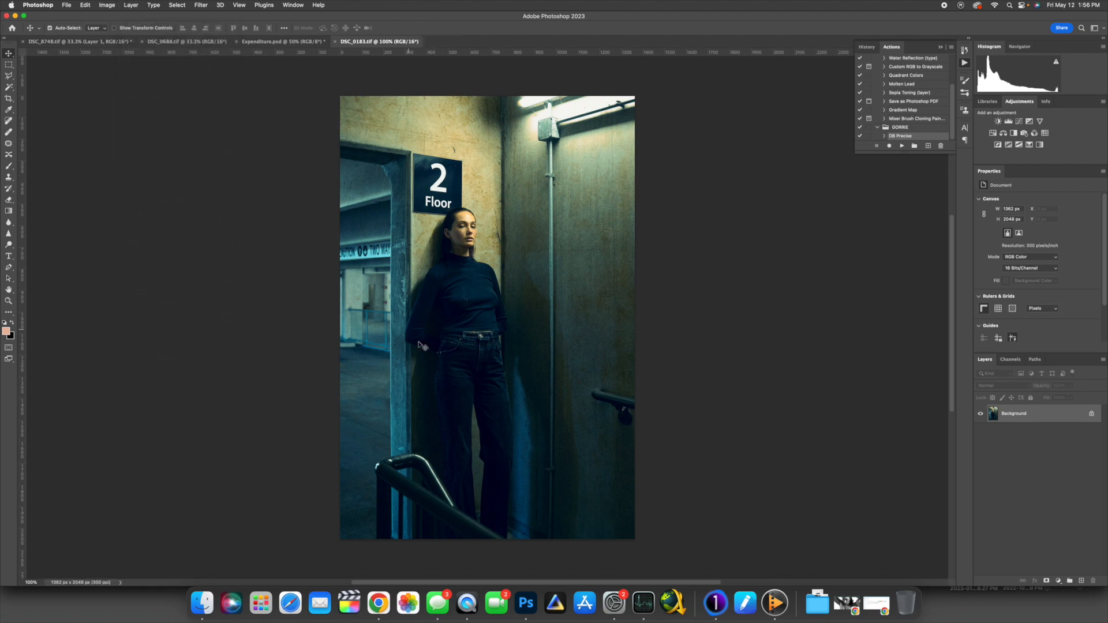
left_click(716, 604)
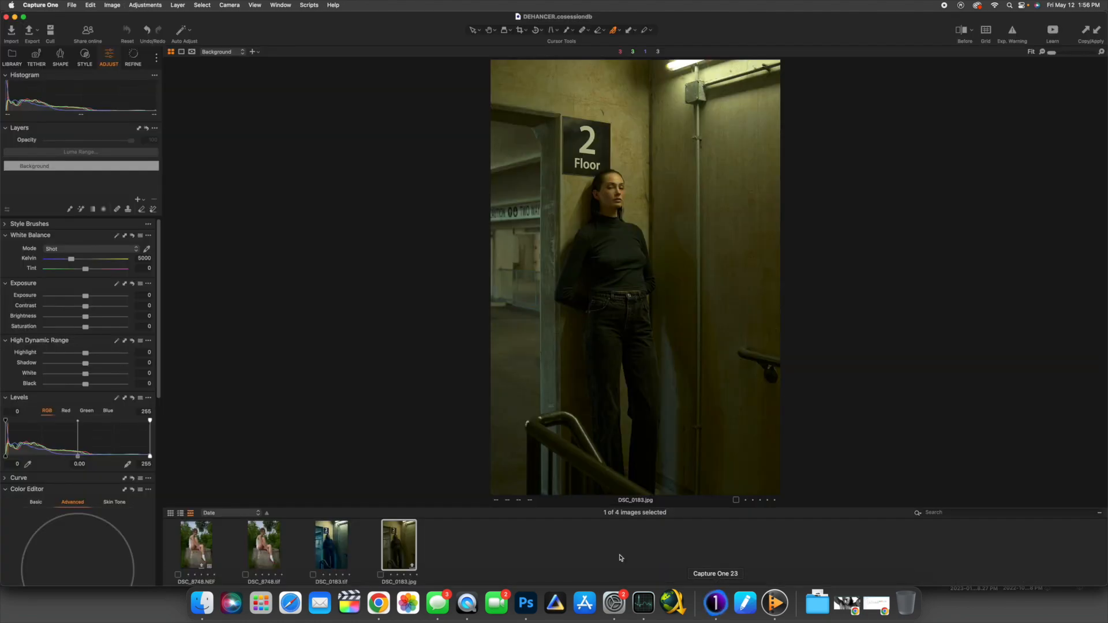
left_click(335, 547)
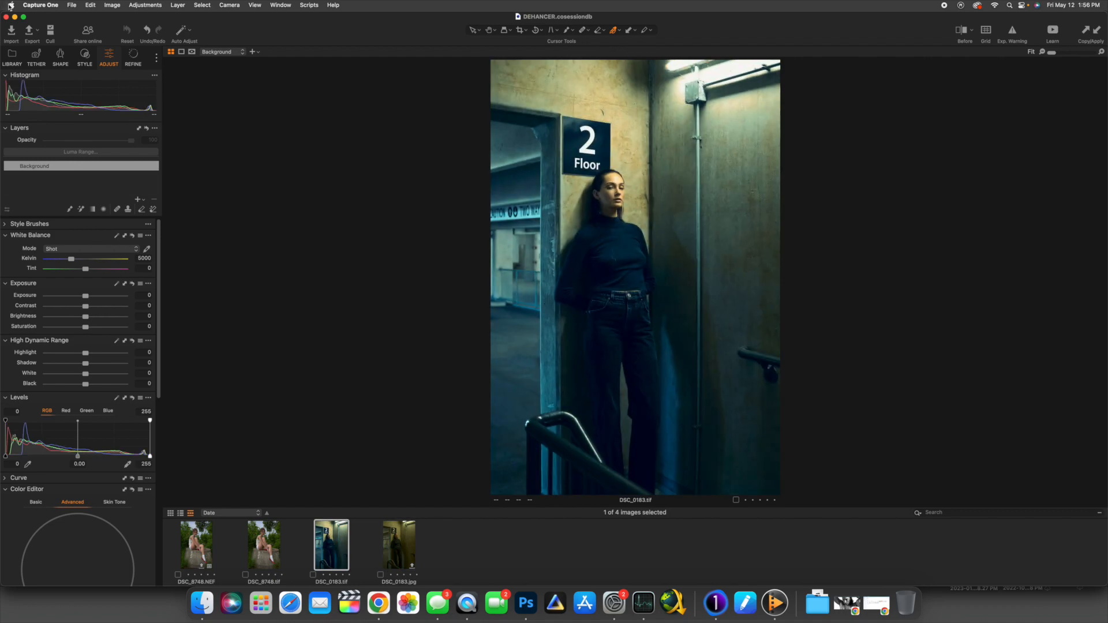
Step: Import 000096080007.jpg from the WEB folder into the session folder
left_click(72, 5)
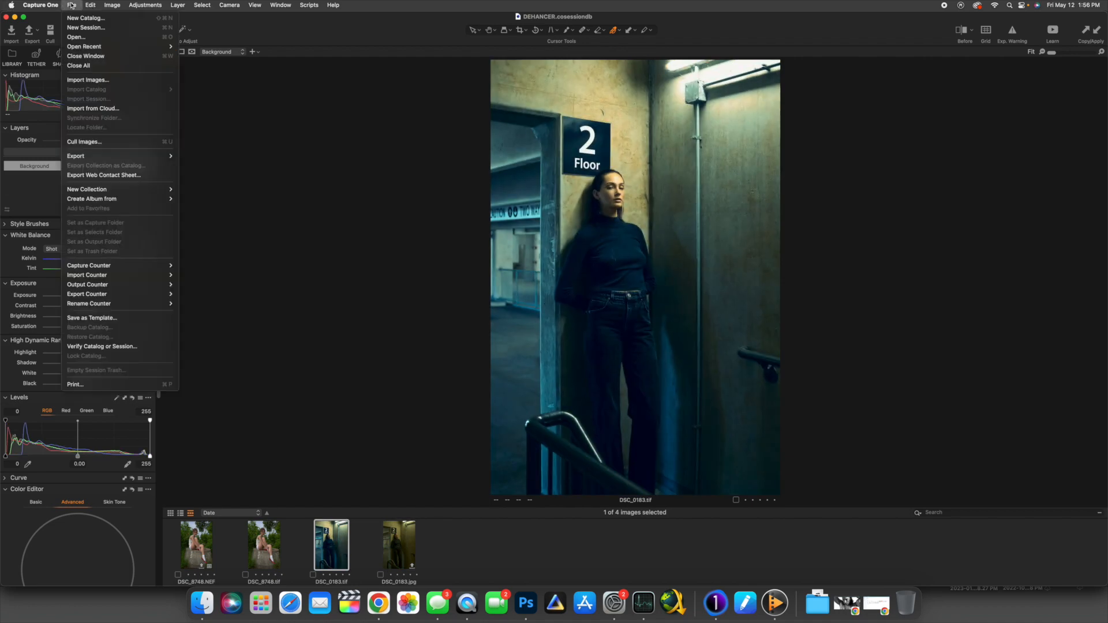
left_click(10, 35)
left_click(16, 40)
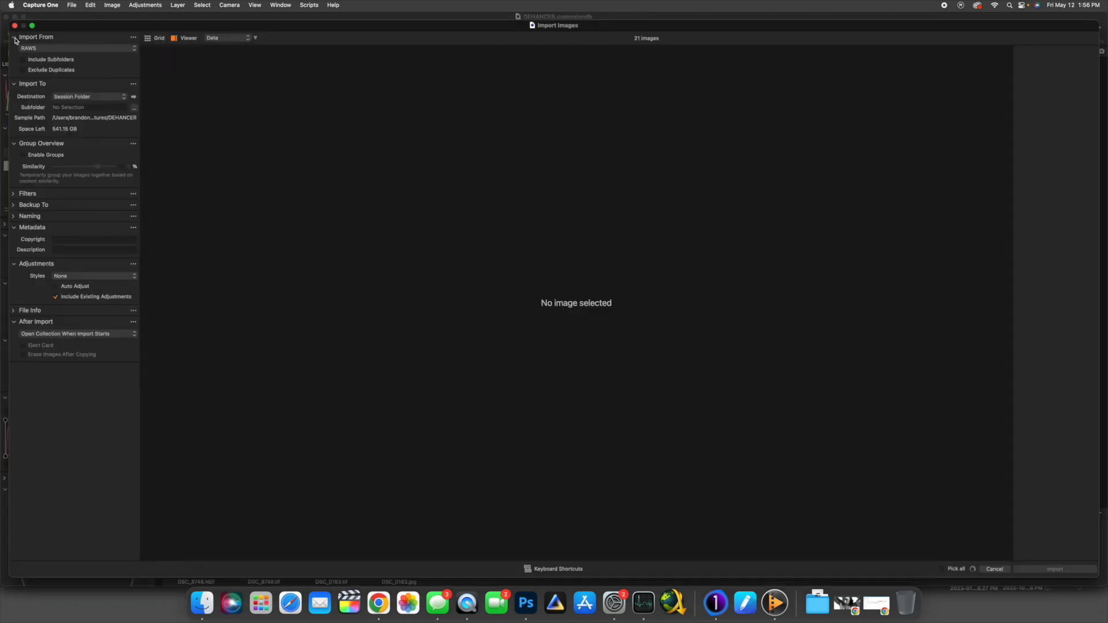
left_click(69, 50)
left_click(60, 71)
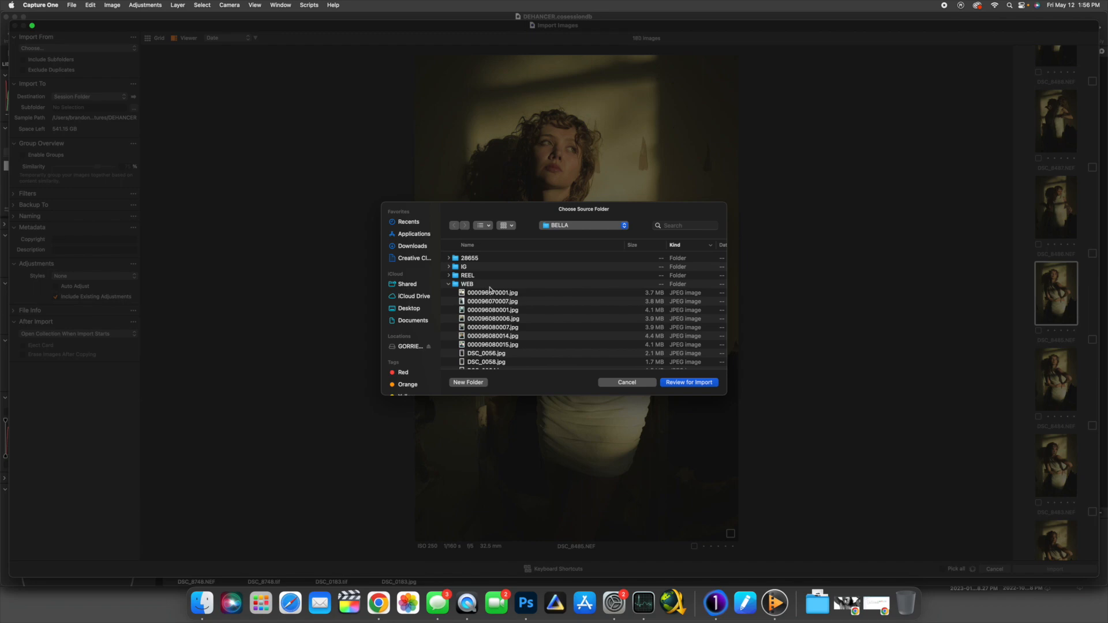
double_click(489, 327)
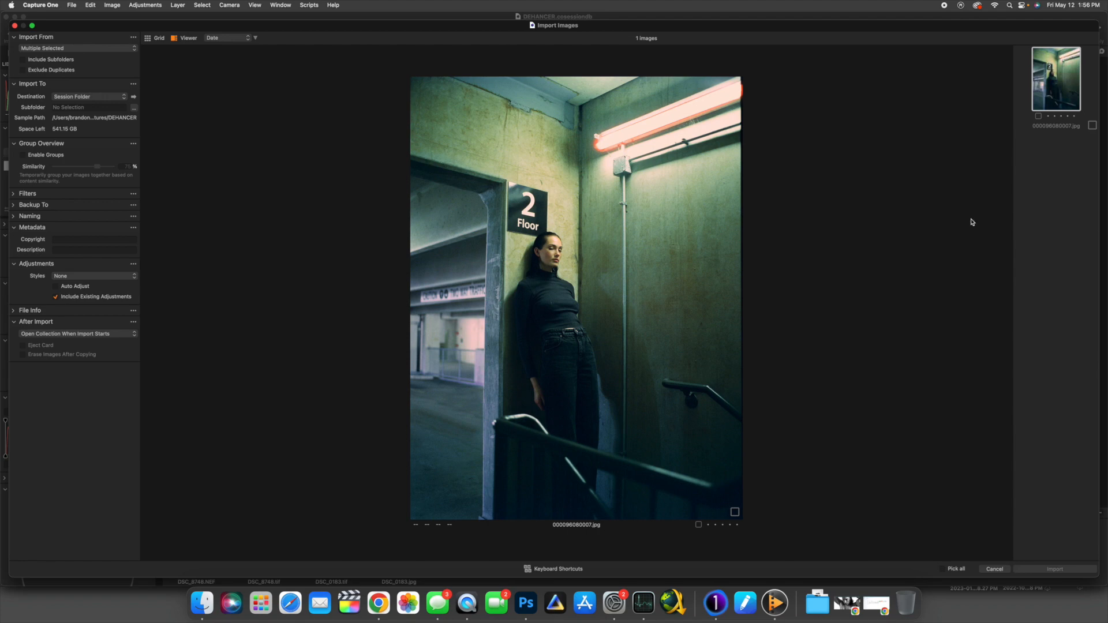
key("Return")
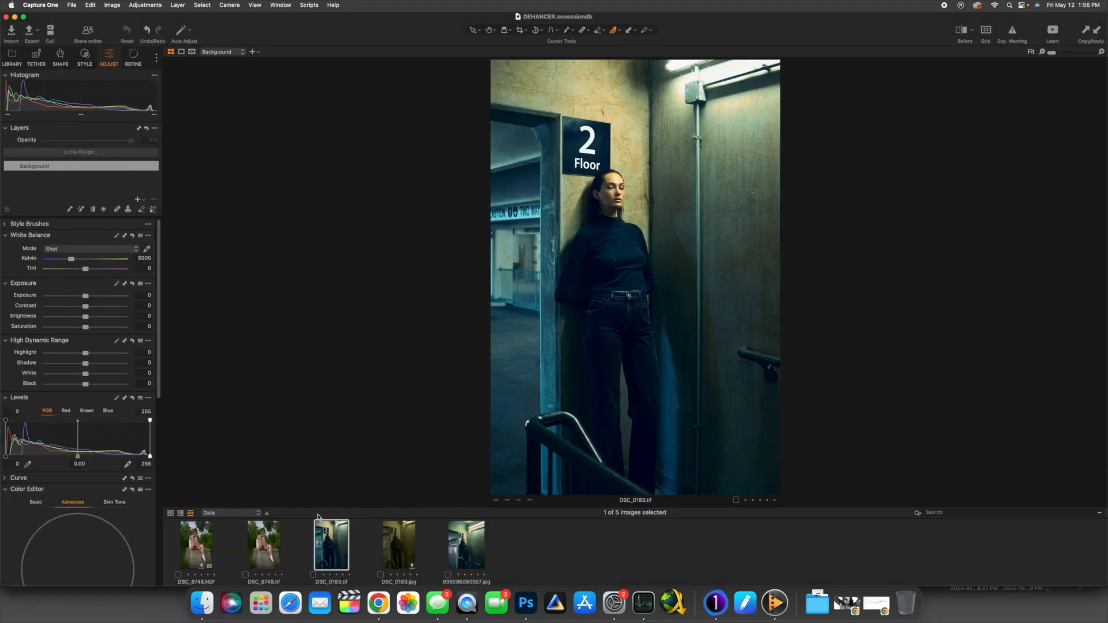
Step: Compare DSC_0183.tif with 000096080007.jpg side by side, trying the before/after split and enlarging the view to full screen
left_click(450, 543, "super")
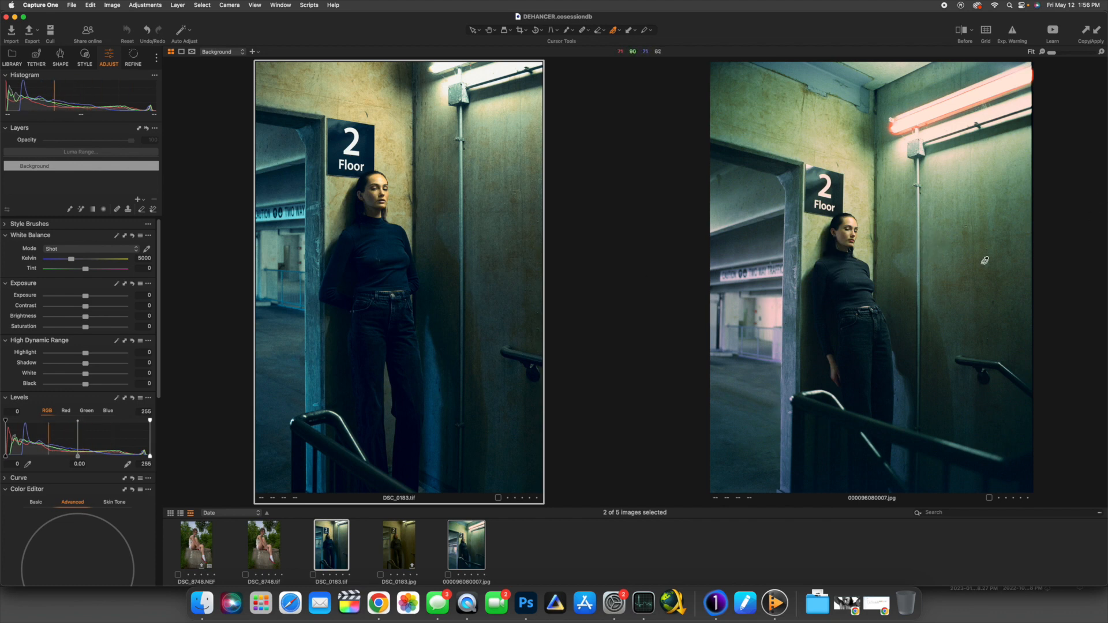
left_click(962, 33)
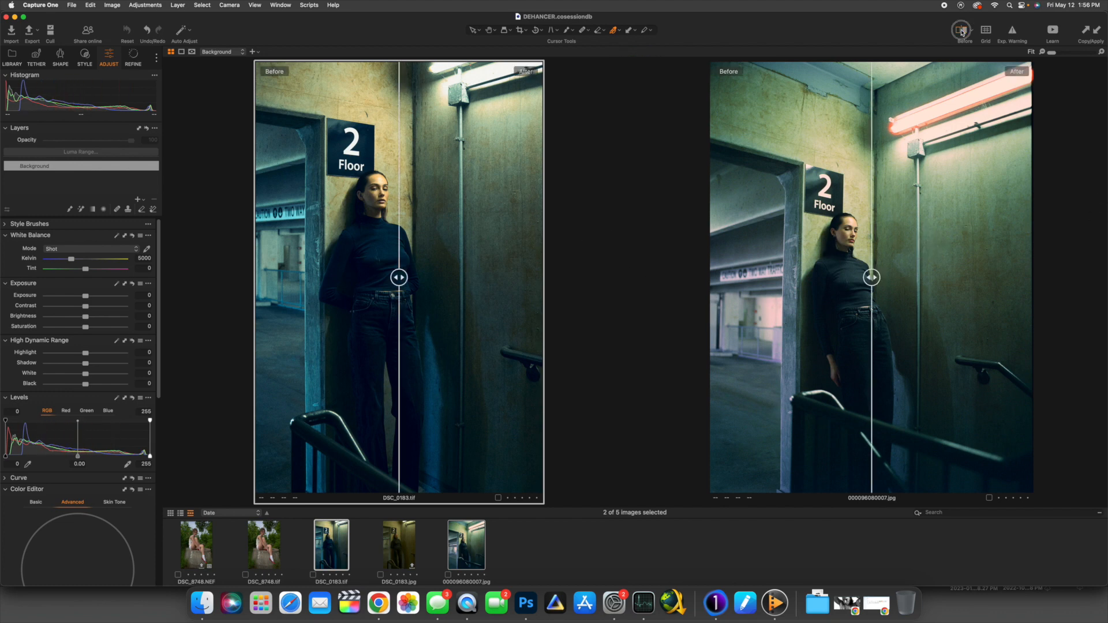
left_click(961, 33)
left_click(961, 33)
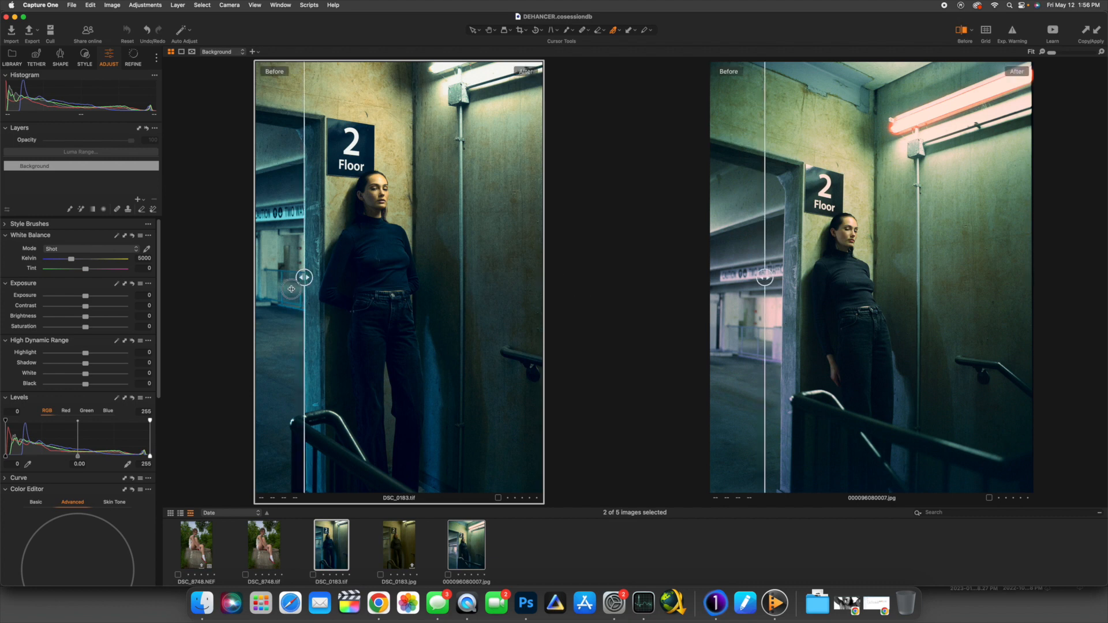
left_click_drag(557, 274, 921, 45)
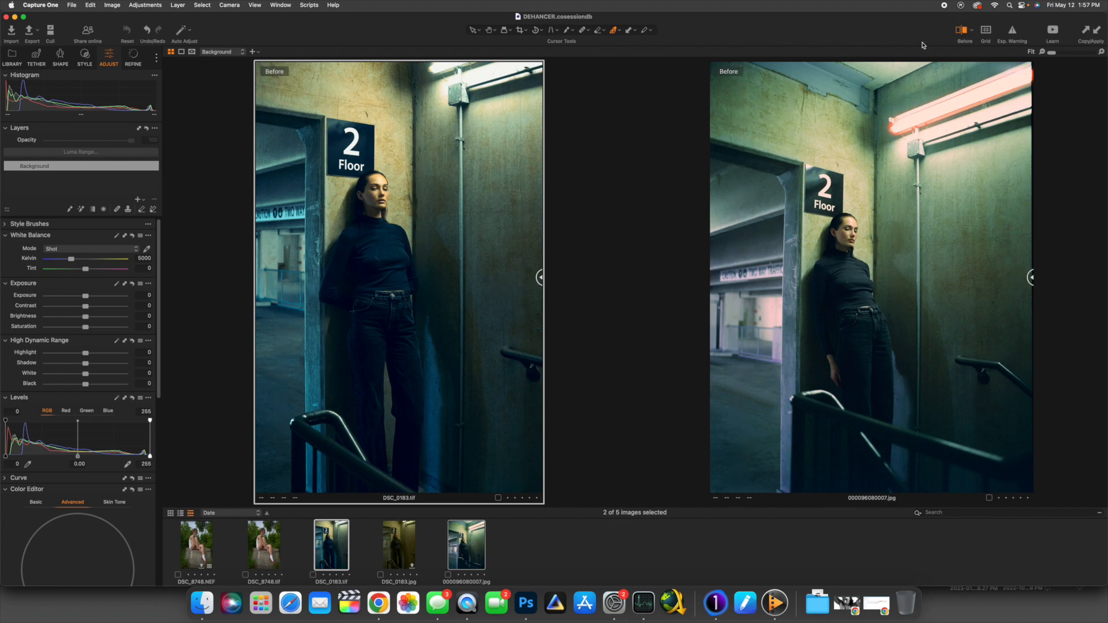
left_click(963, 33)
left_click(23, 17)
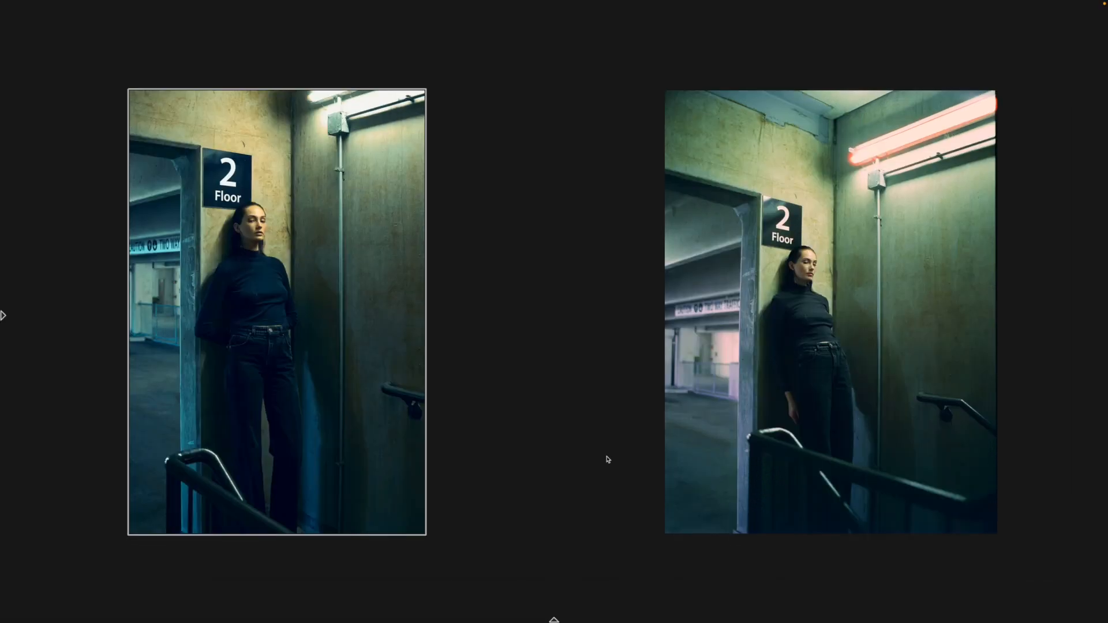